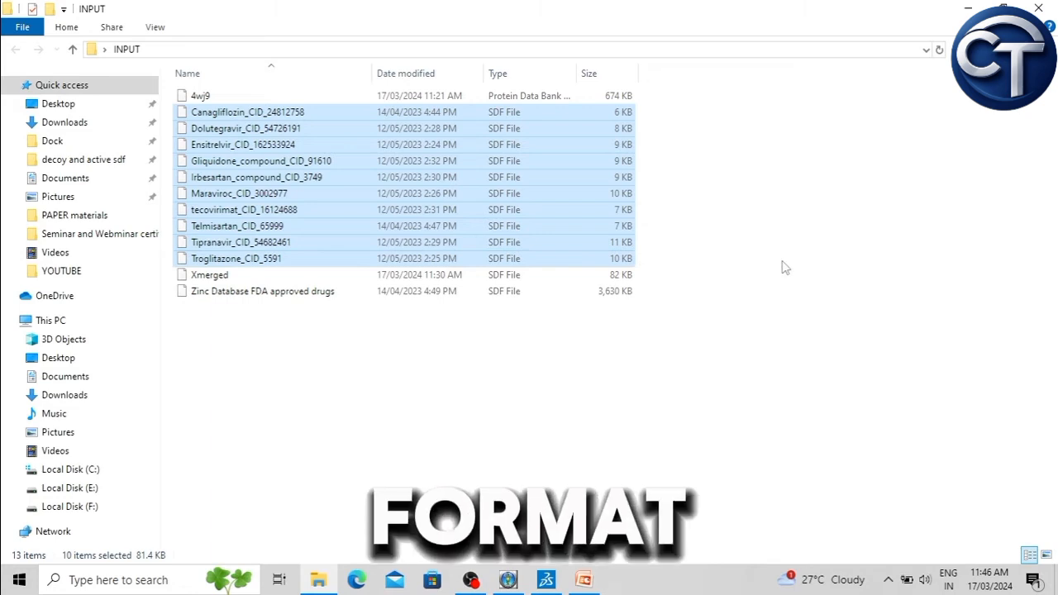
Search Google in the browser for PyRx and open the Downloads page of its website
left_click(784, 267)
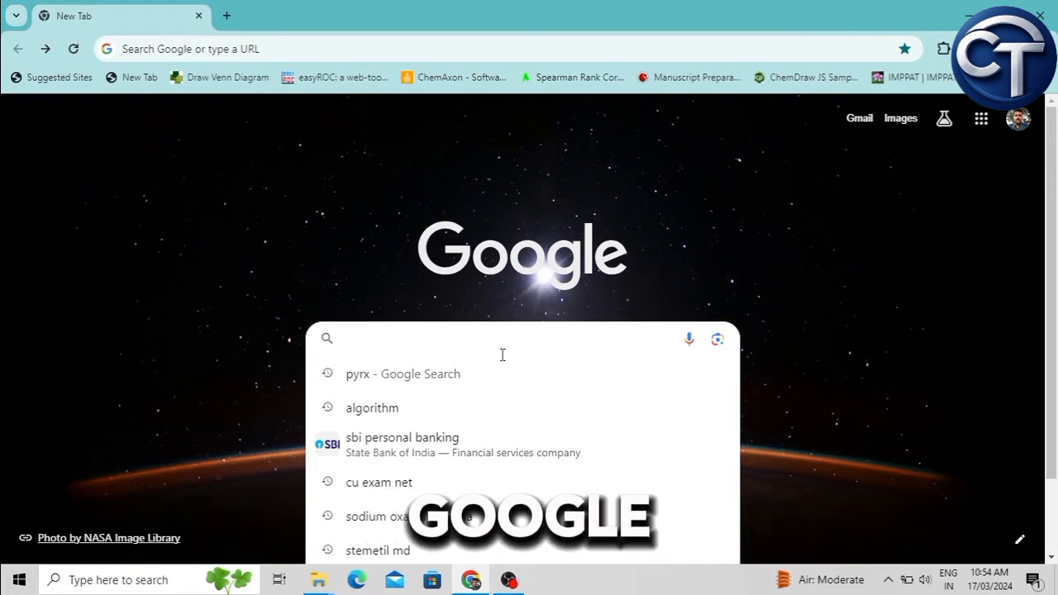
type("PyRx")
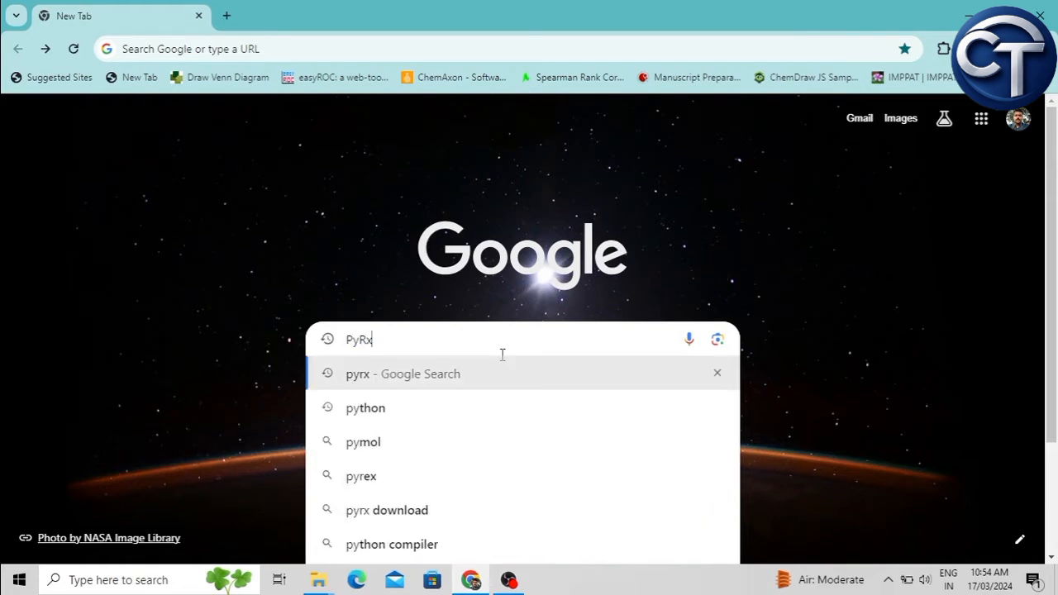
left_click(394, 386)
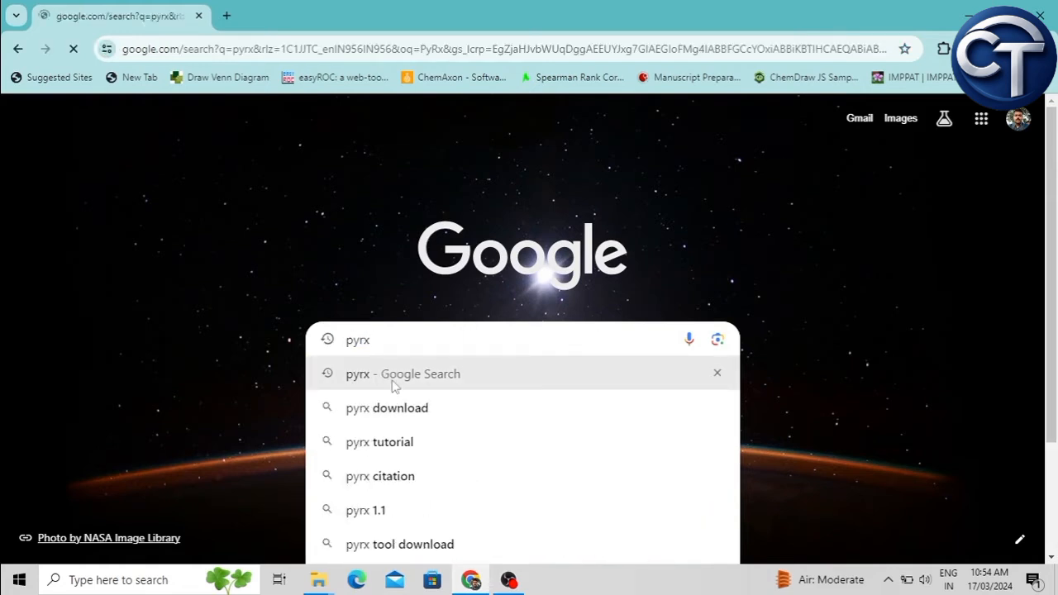
scroll(575, 279, "down", 1)
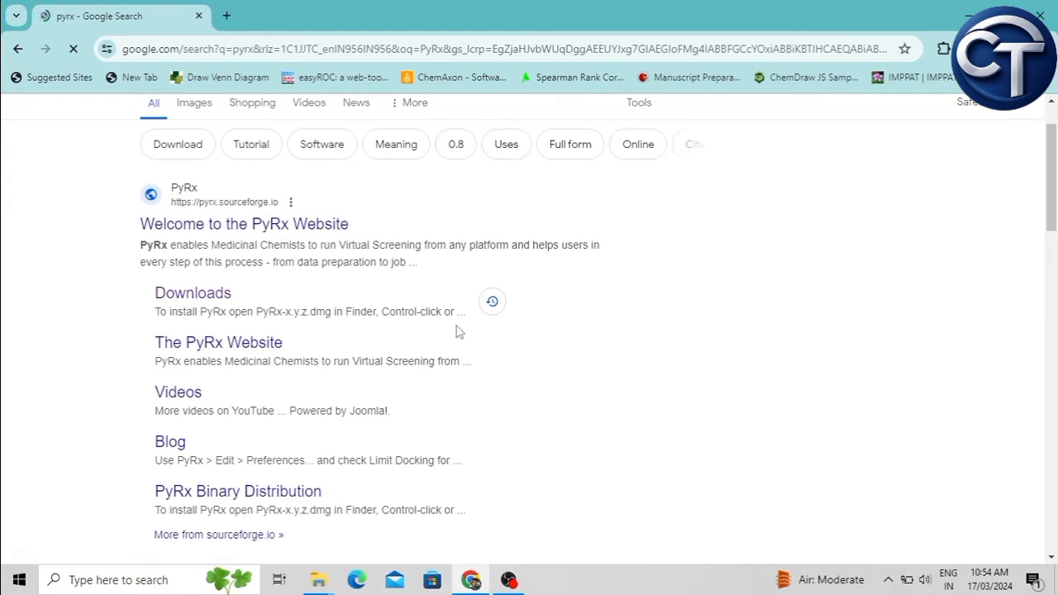
left_click(202, 297)
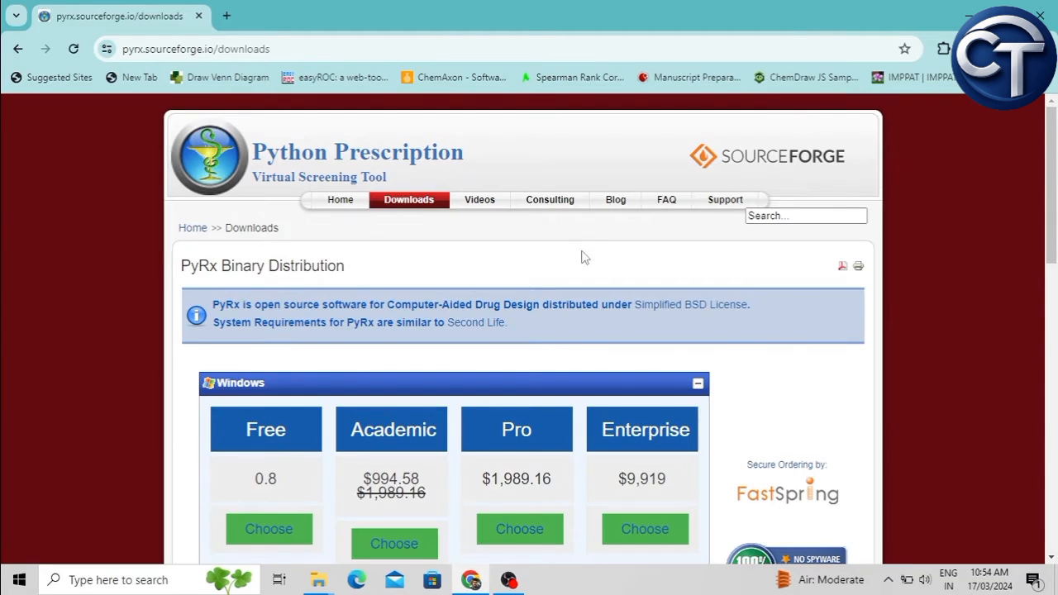
Download the free Windows installer PyRx-0.8-Setup.exe from the SourceForge project page
scroll(582, 258, "down", 2)
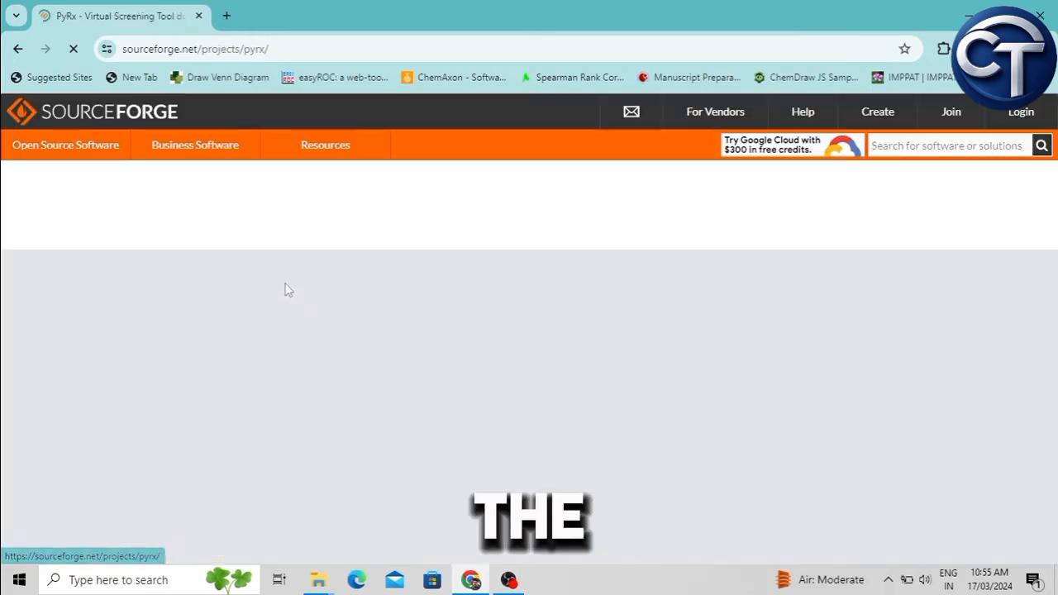
scroll(791, 317, "down", 2)
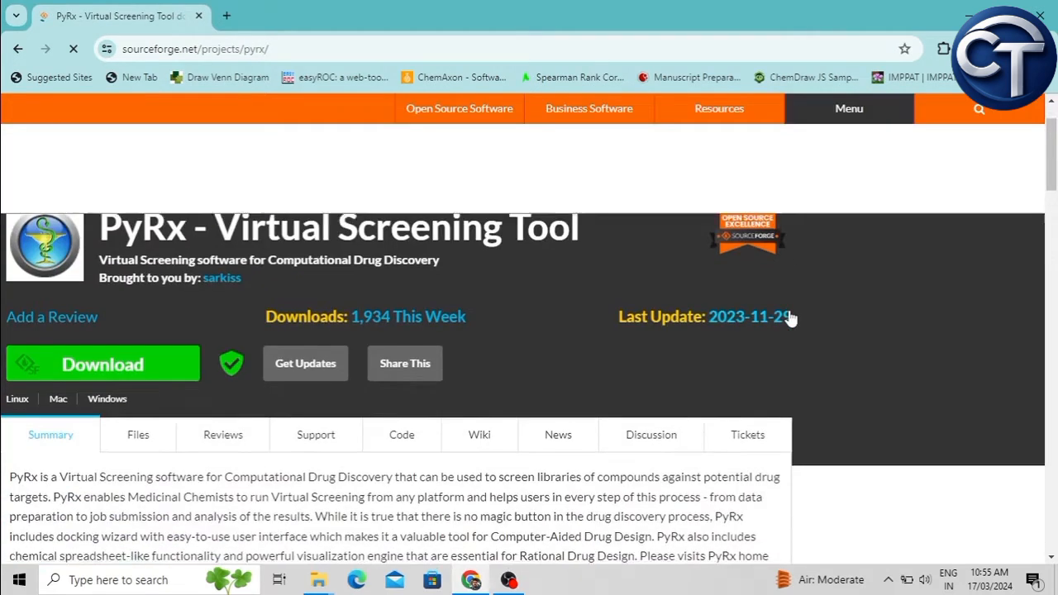
scroll(725, 318, "up", 2)
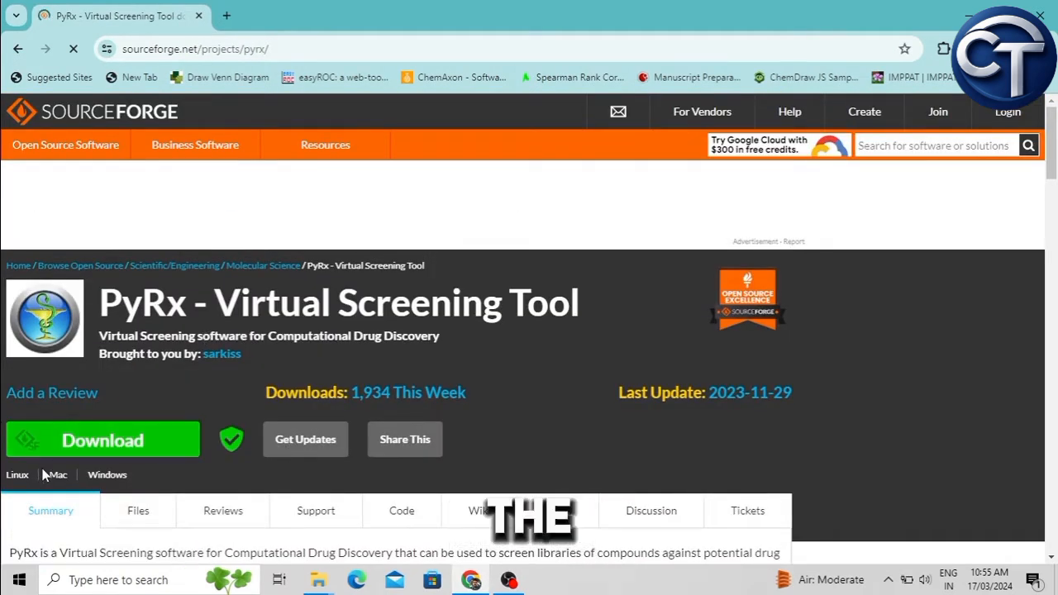
left_click(105, 444)
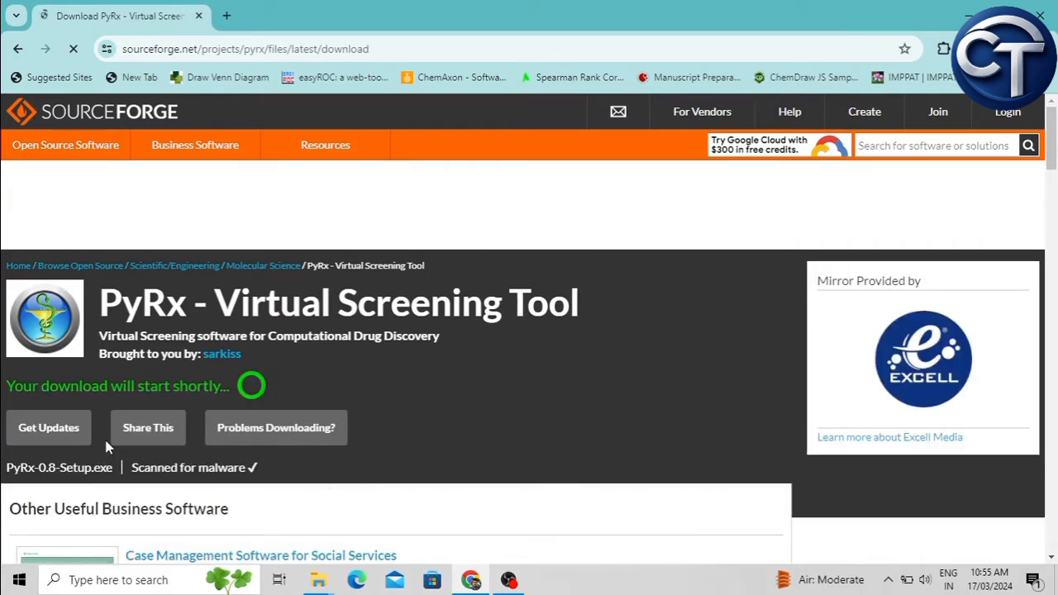
scroll(674, 284, "down", 1)
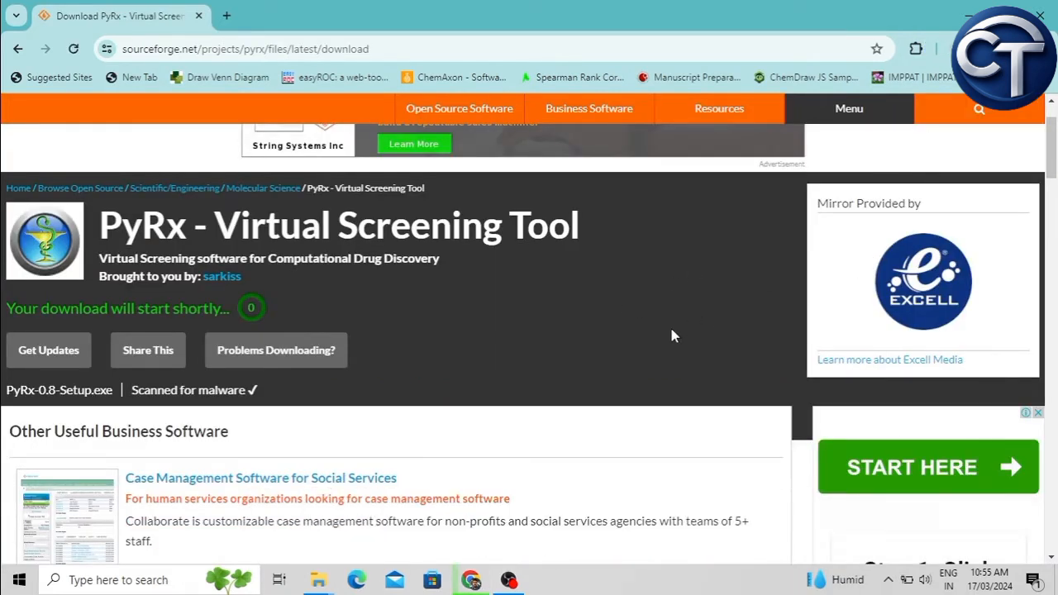
scroll(672, 335, "up", 1)
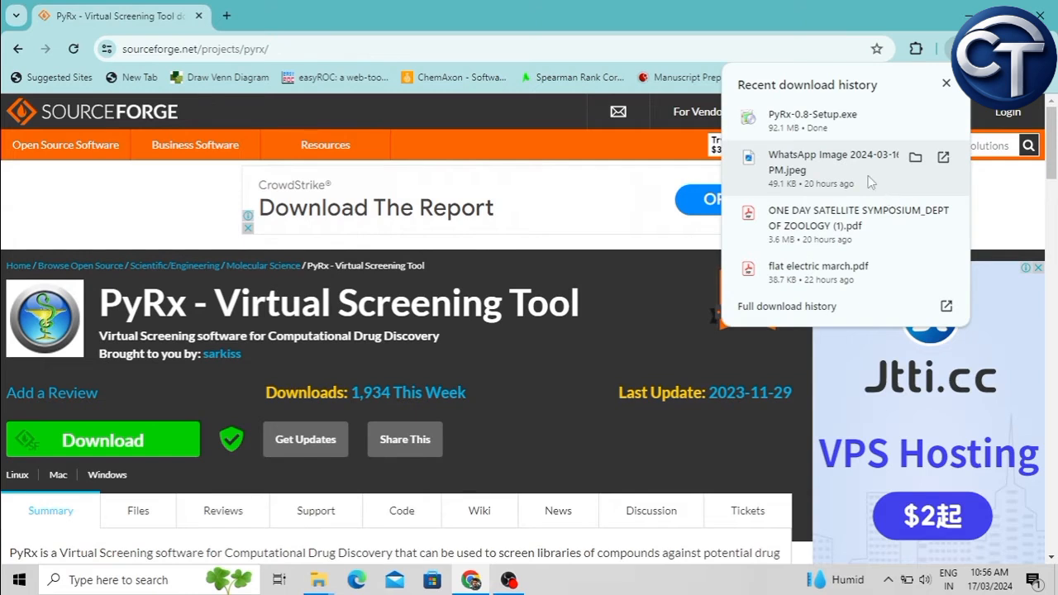
Install PyRx 0.8 in C:\Program Files (x86)\PyRx with a desktop shortcut, and launch it from the desktop
left_click(916, 118)
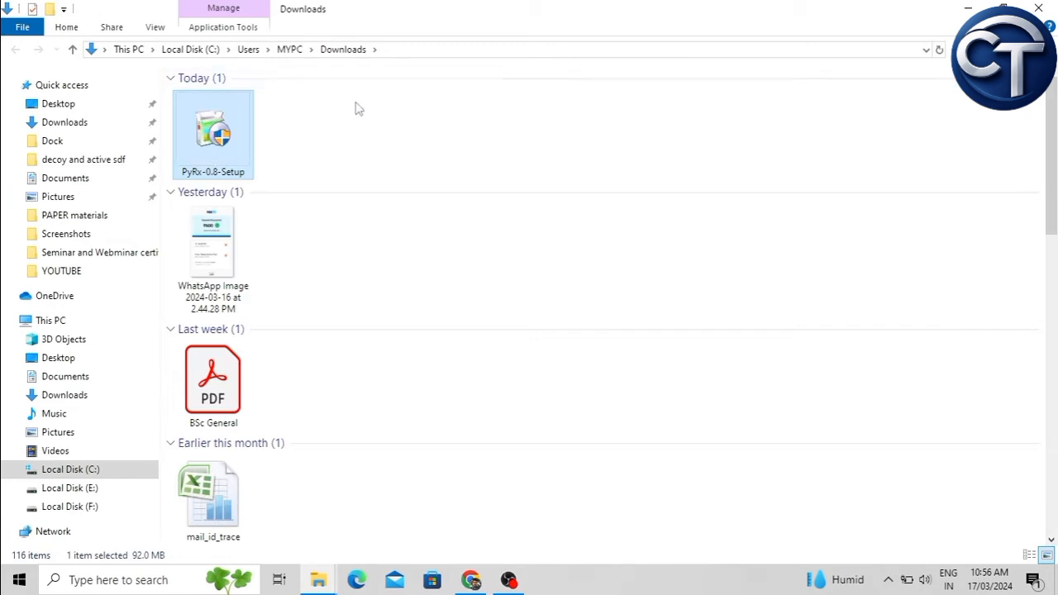
double_click(222, 139)
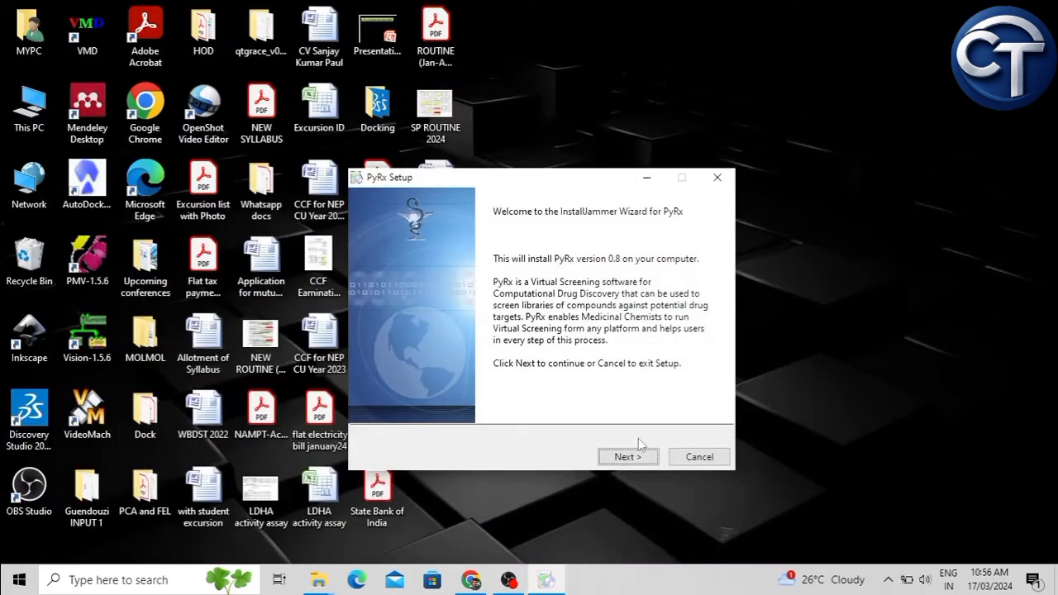
left_click(628, 458)
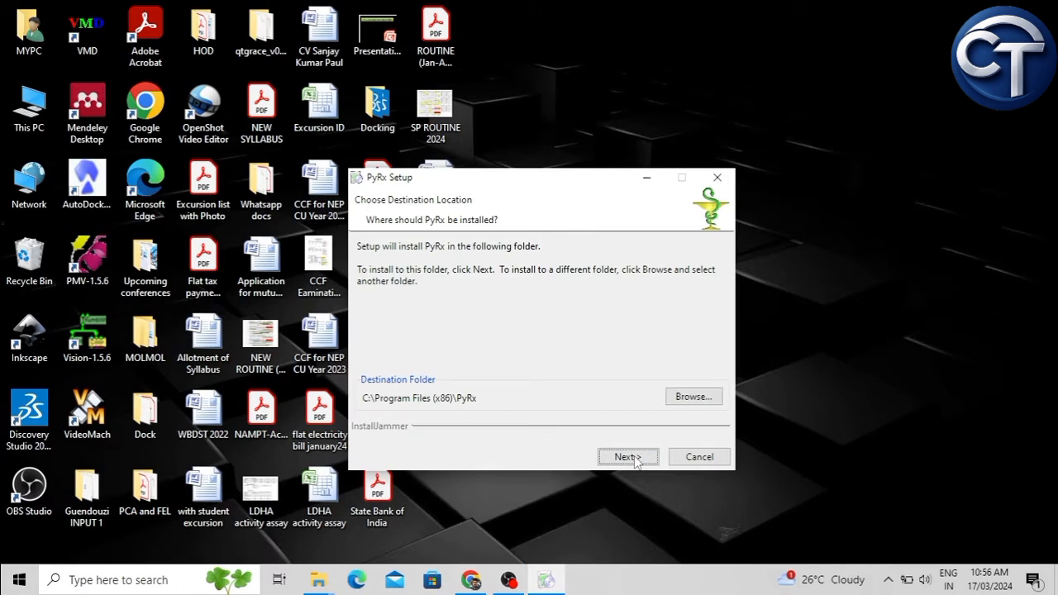
left_click(628, 458)
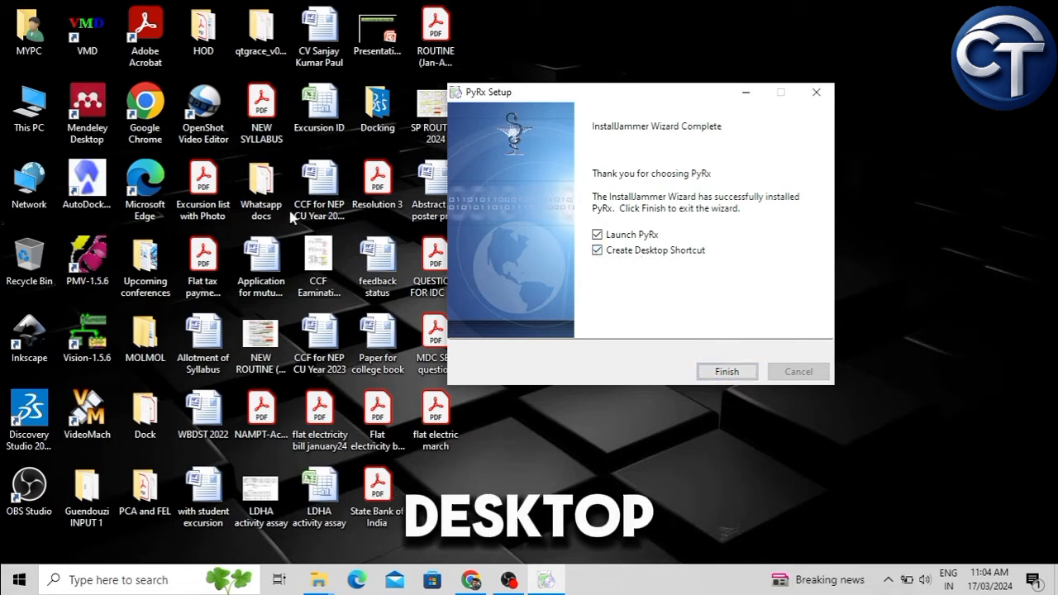
left_click(727, 374)
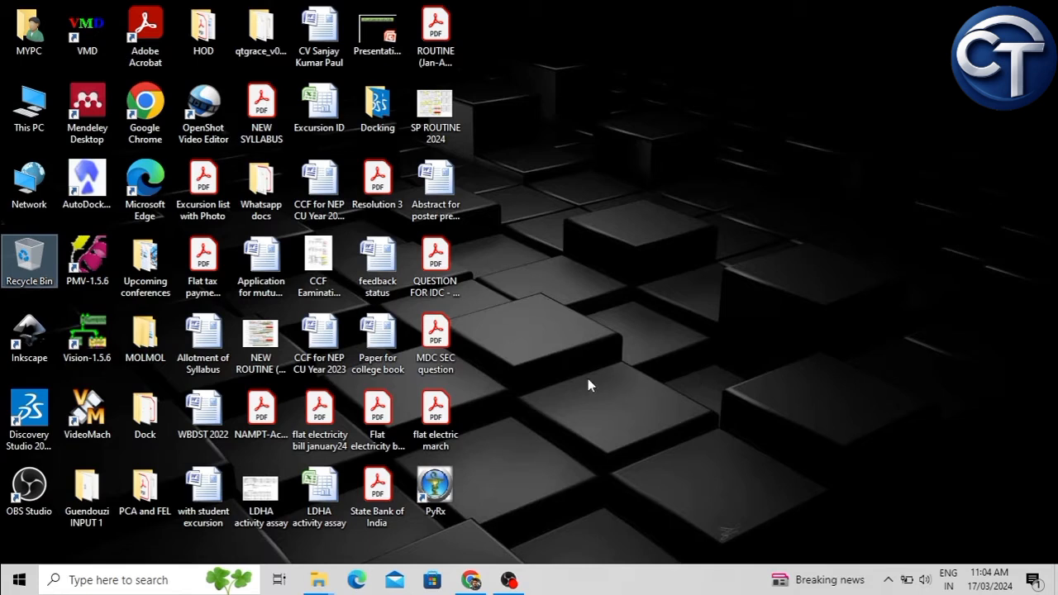
left_click(442, 494)
double_click(444, 492)
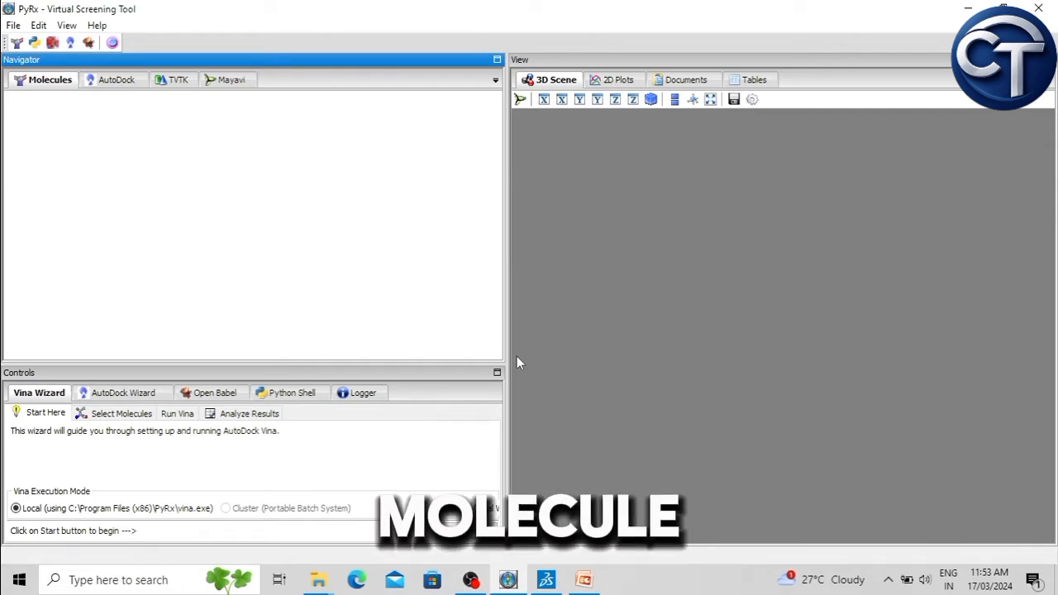
Switch to Discovery Studio Visualizer and examine the 4wj9 protein structure from several angles
left_click(546, 579)
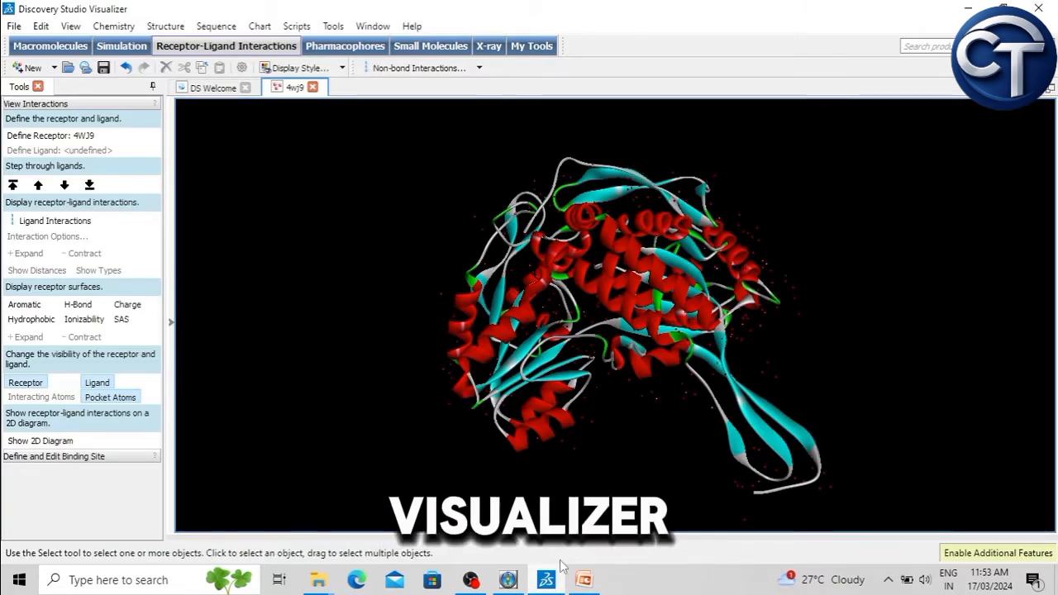
left_click_drag(277, 205, 627, 244)
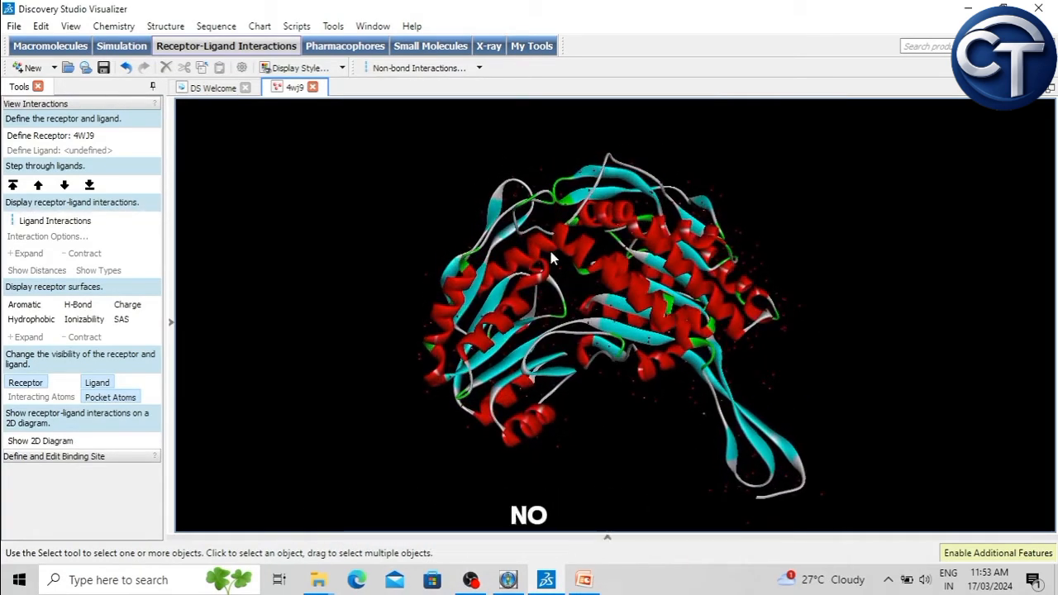
mouse_move(576, 281)
left_mouse_down()
mouse_move(620, 275)
mouse_move(736, 295)
mouse_move(453, 307)
mouse_move(549, 298)
mouse_move(578, 266)
mouse_move(587, 281)
left_mouse_up()
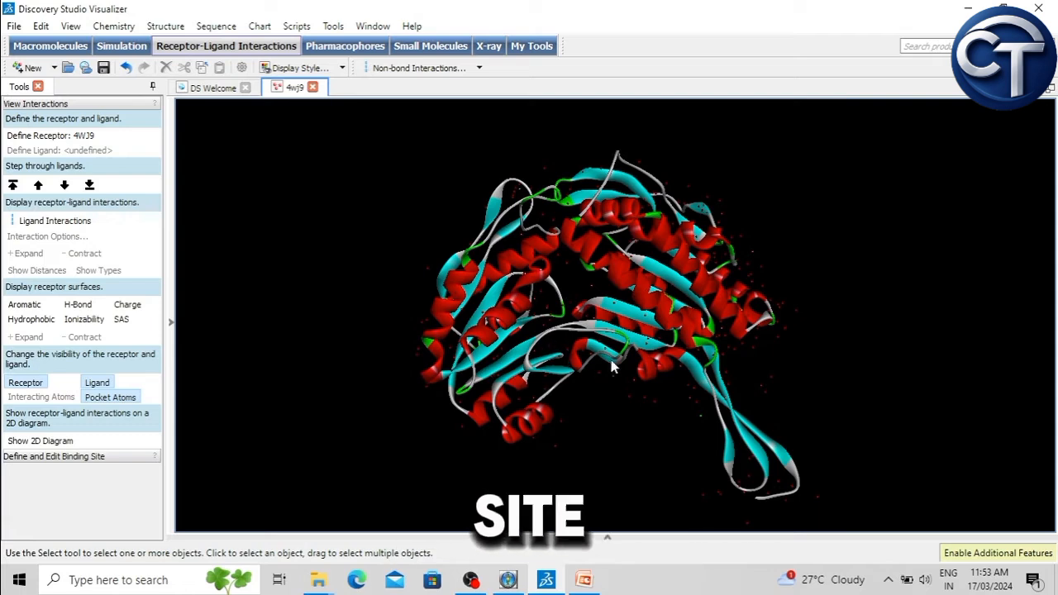
left_click_drag(604, 430, 600, 457)
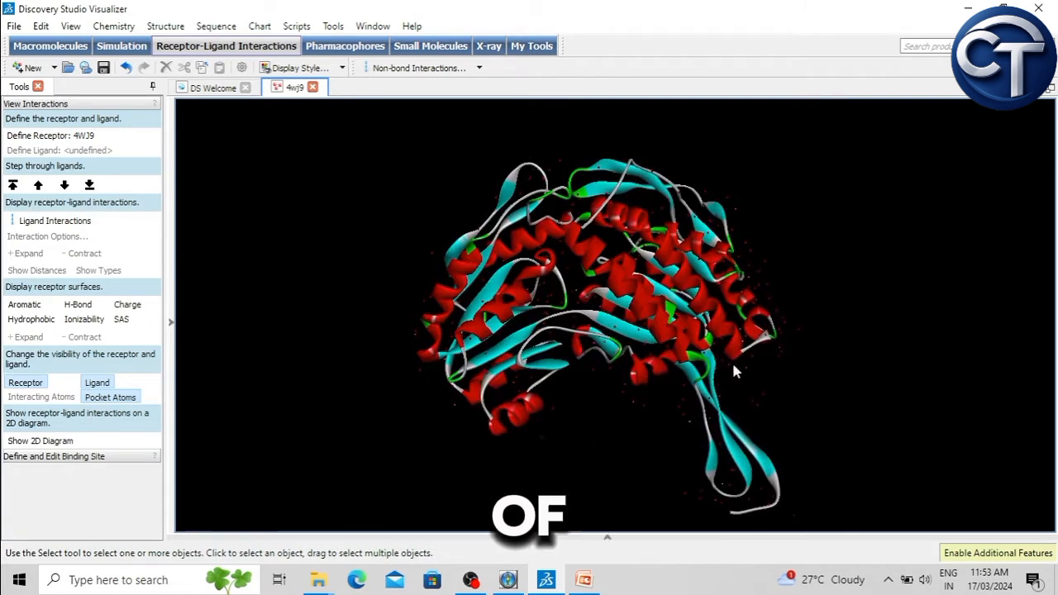
left_click_drag(587, 406, 625, 408)
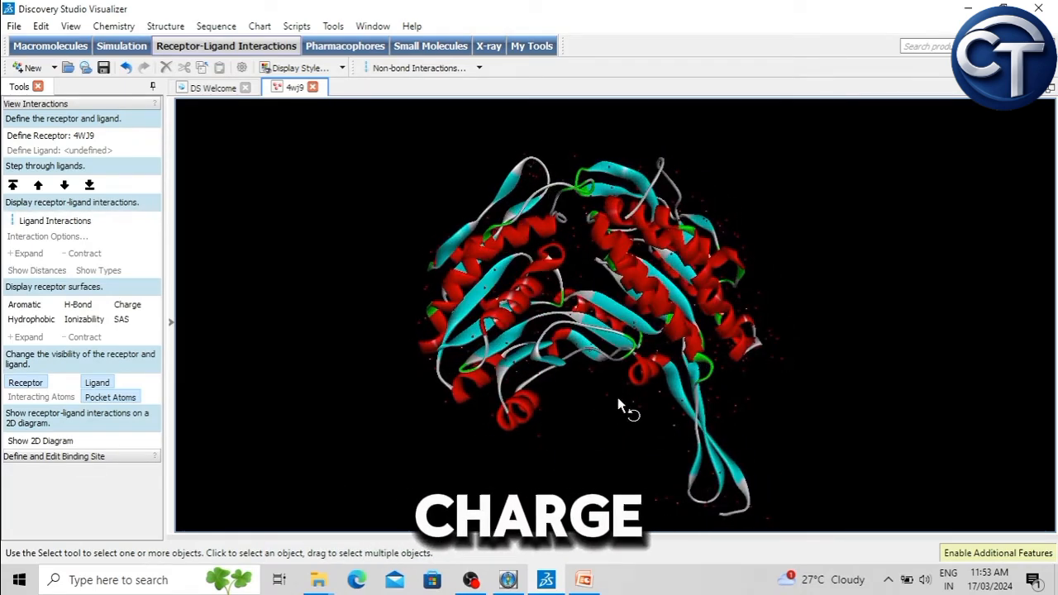
left_click_drag(811, 366, 498, 353)
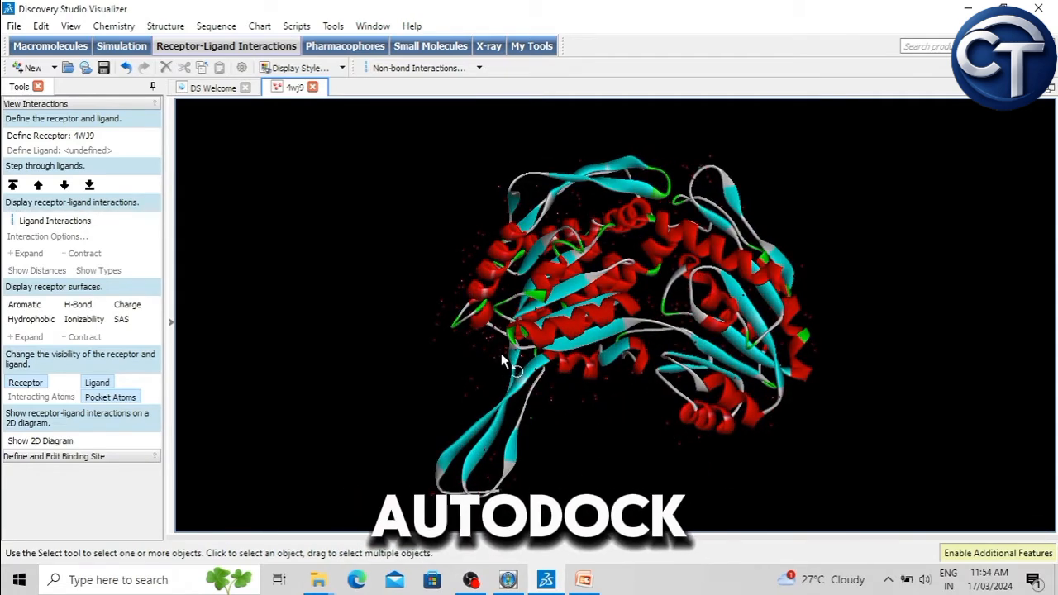
left_click_drag(380, 294, 668, 301)
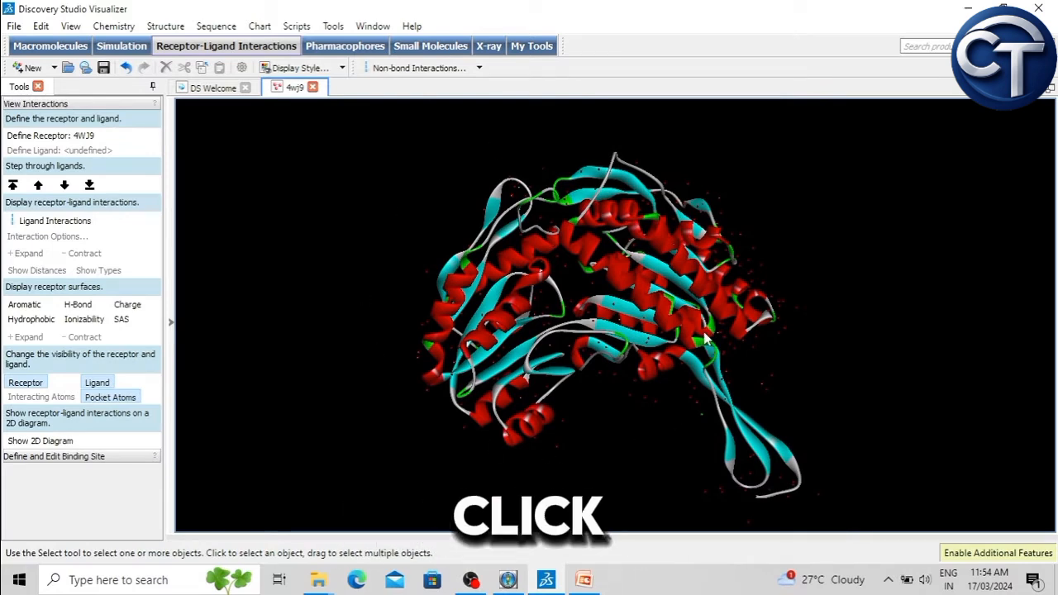
Switch back to PyRx and load the 4wj9 protein file from the INPUT folder on the desktop
left_click(545, 579)
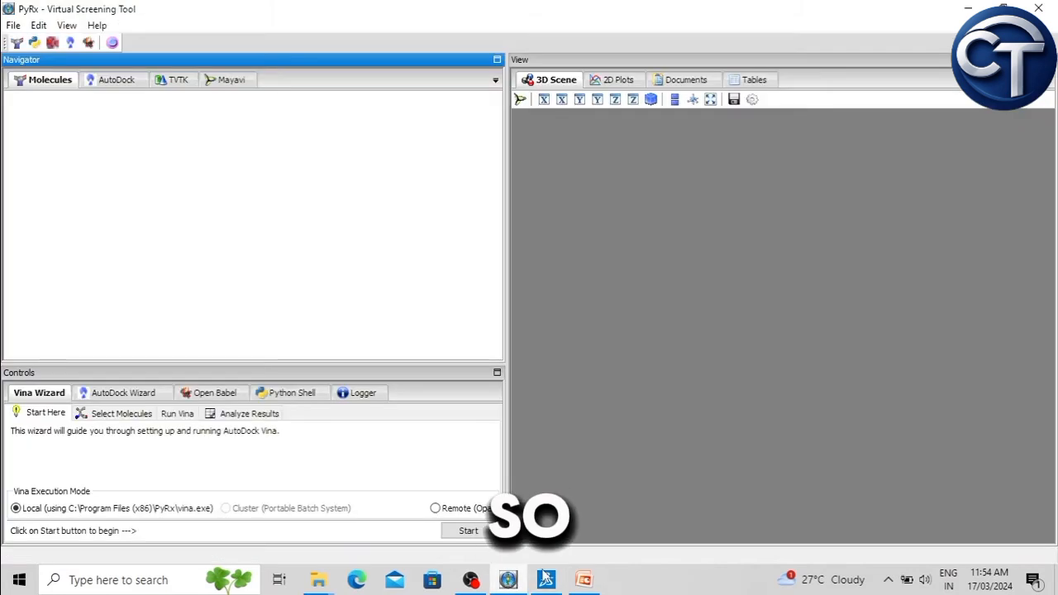
left_click(13, 26)
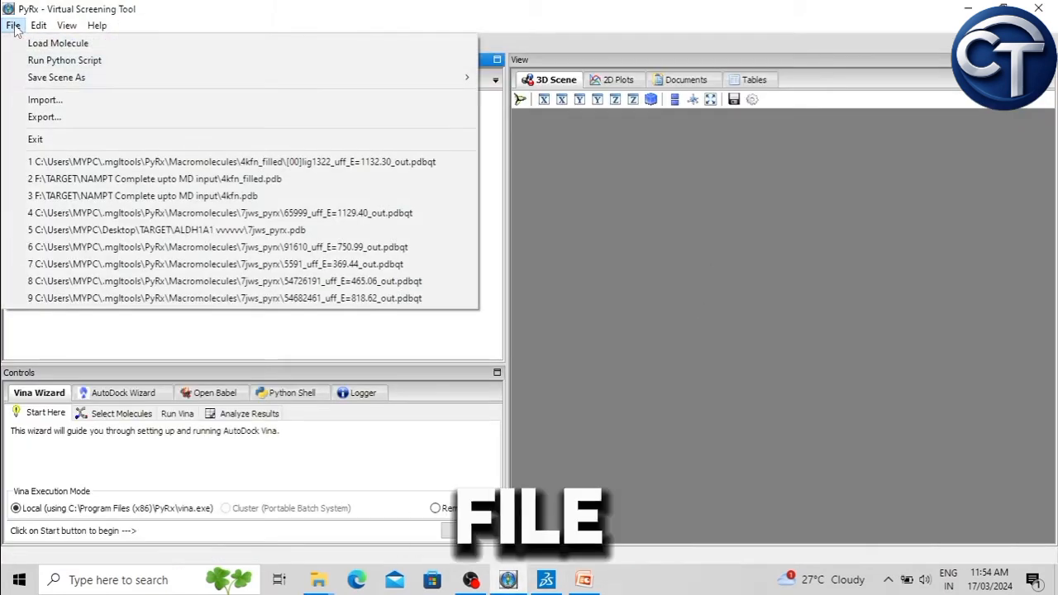
left_click(69, 50)
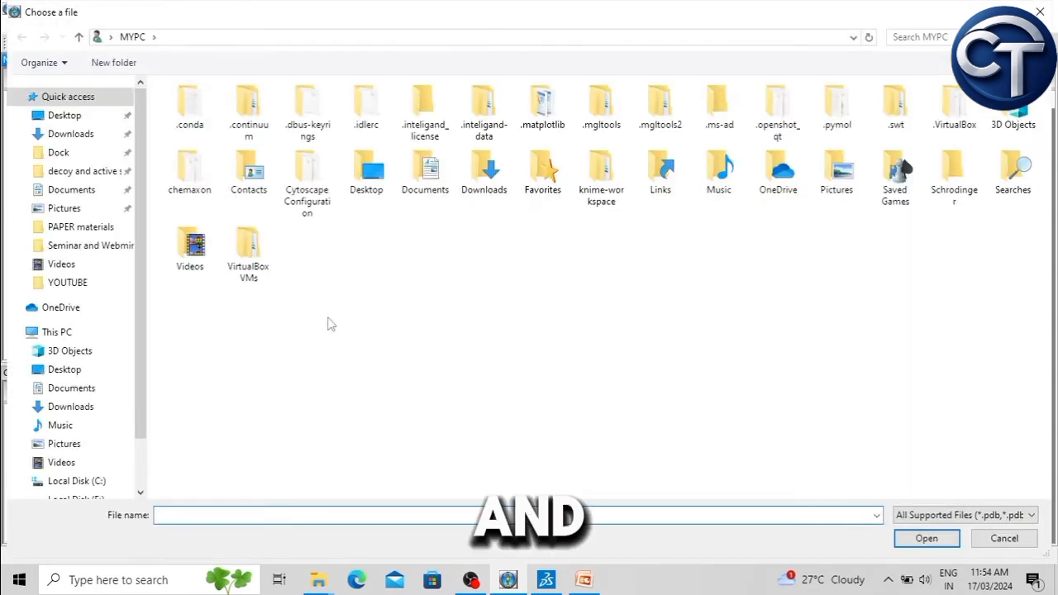
left_click(65, 115)
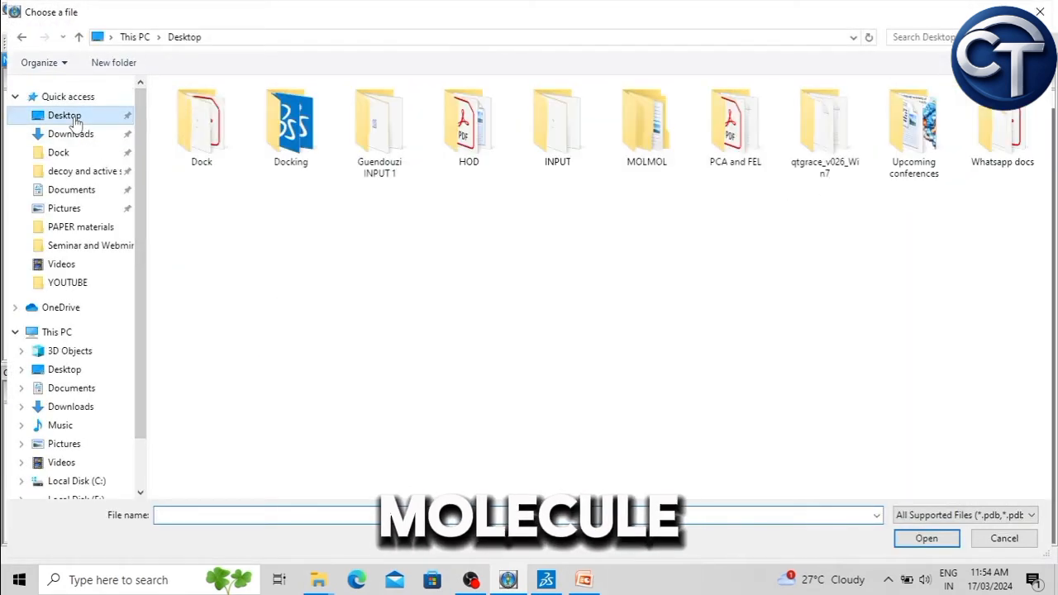
double_click(558, 133)
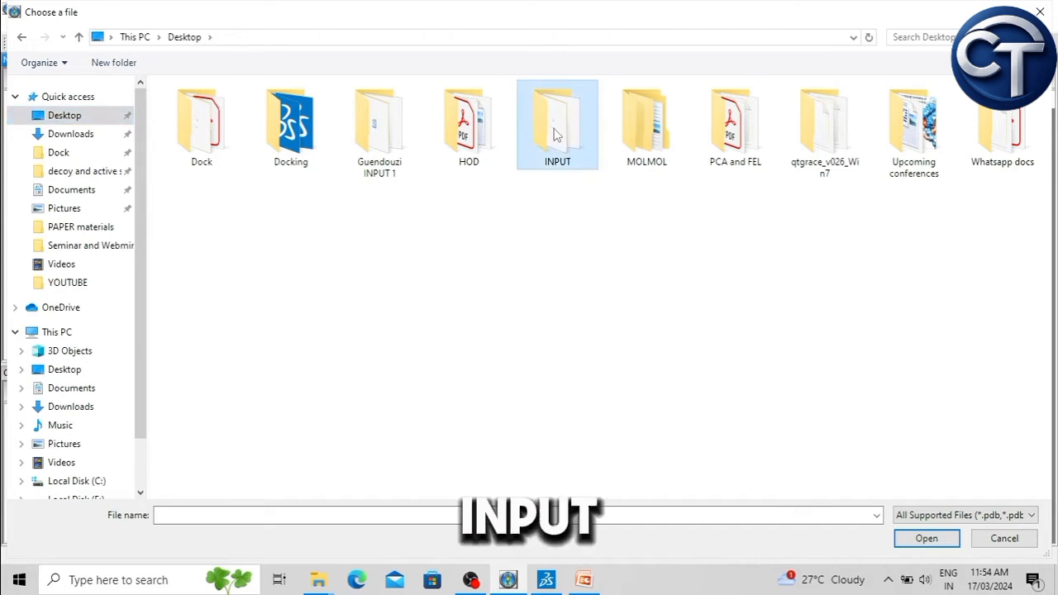
double_click(194, 111)
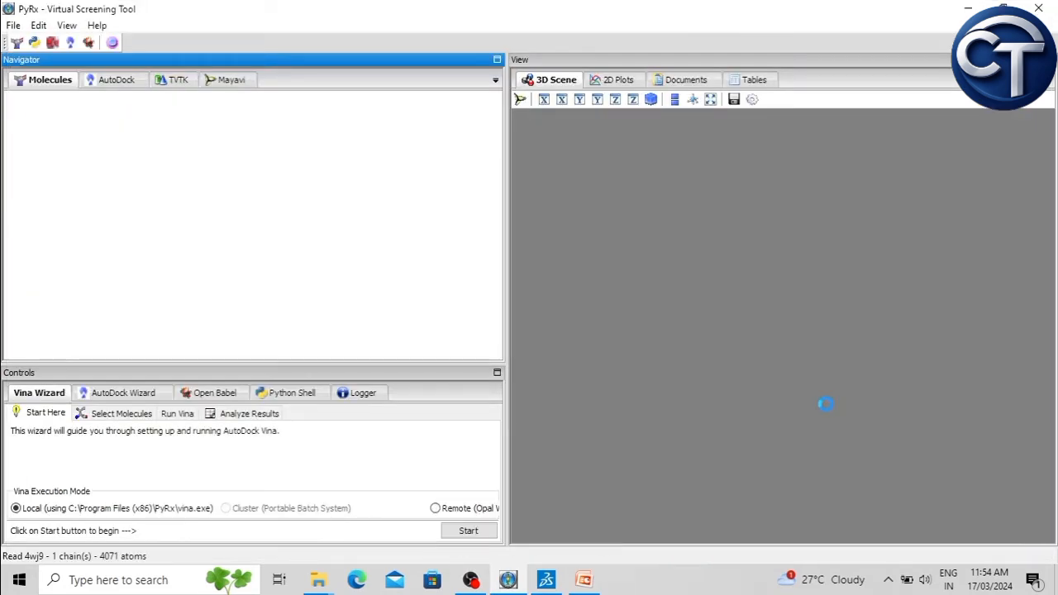
Convert 4wj9 into an AutoDock macromolecule, accepting the listed alternate conformations for its residues
left_click_drag(874, 347, 786, 378)
right_click(70, 99)
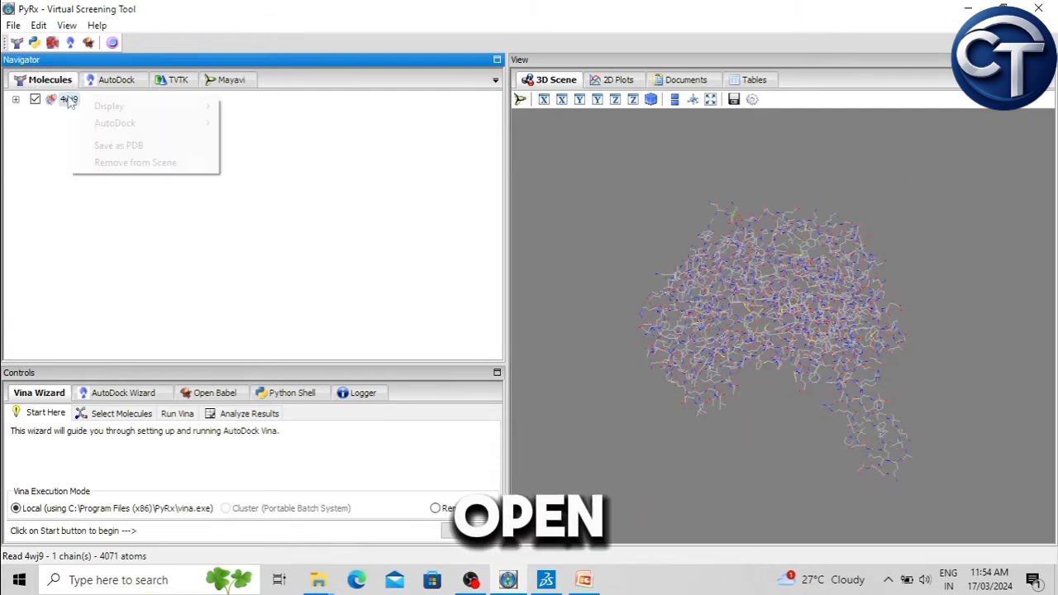
mouse_move(110, 109)
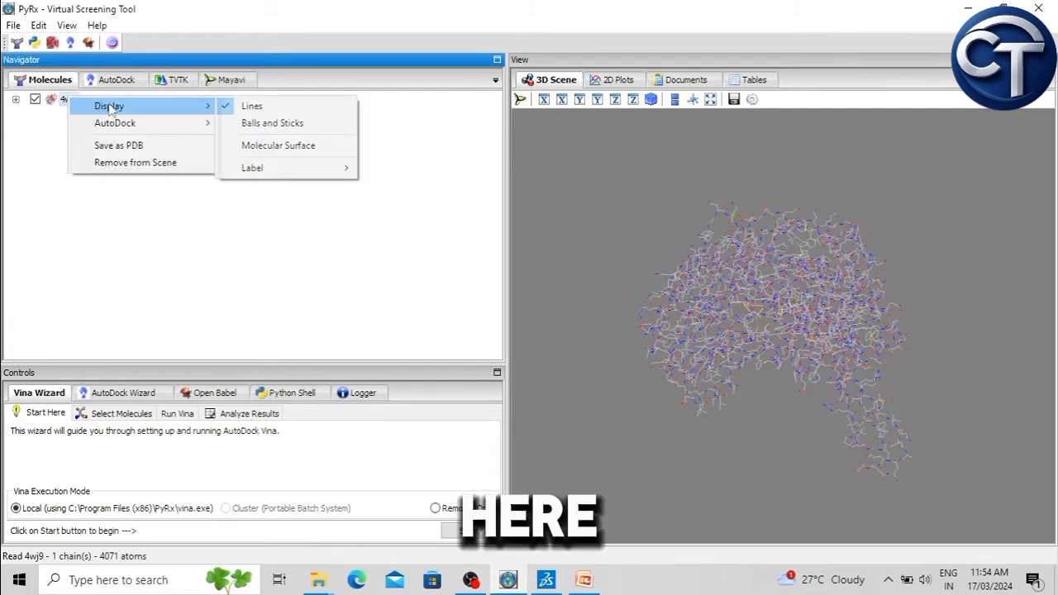
mouse_move(137, 125)
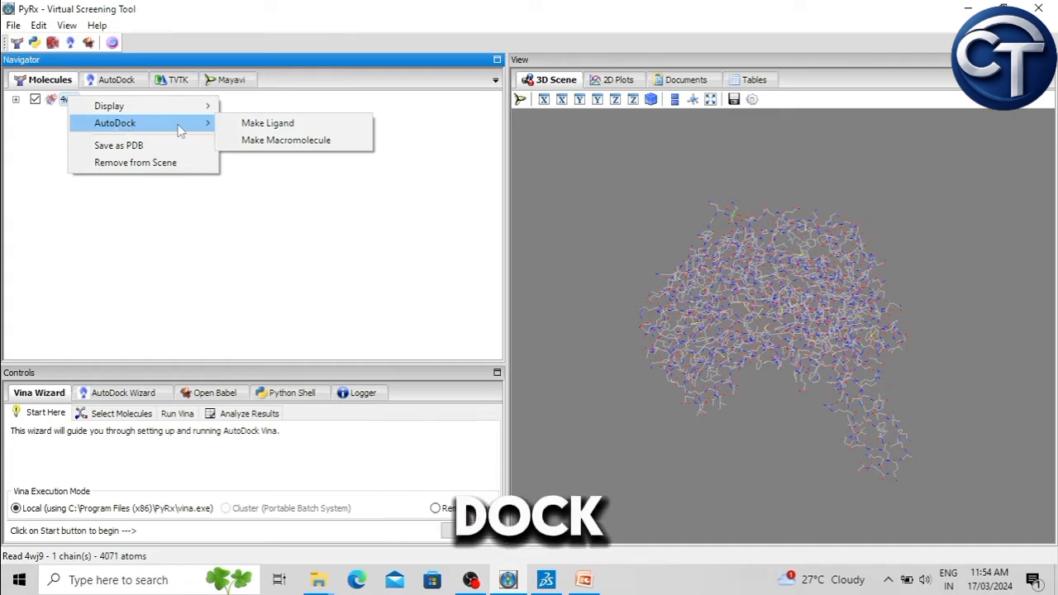
left_click(303, 142)
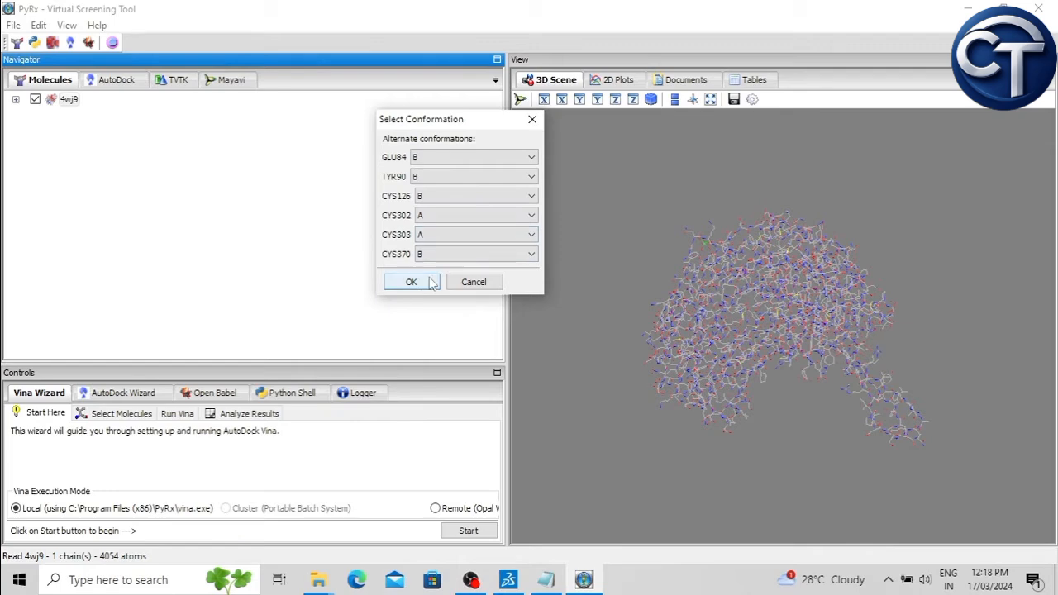
left_click(412, 281)
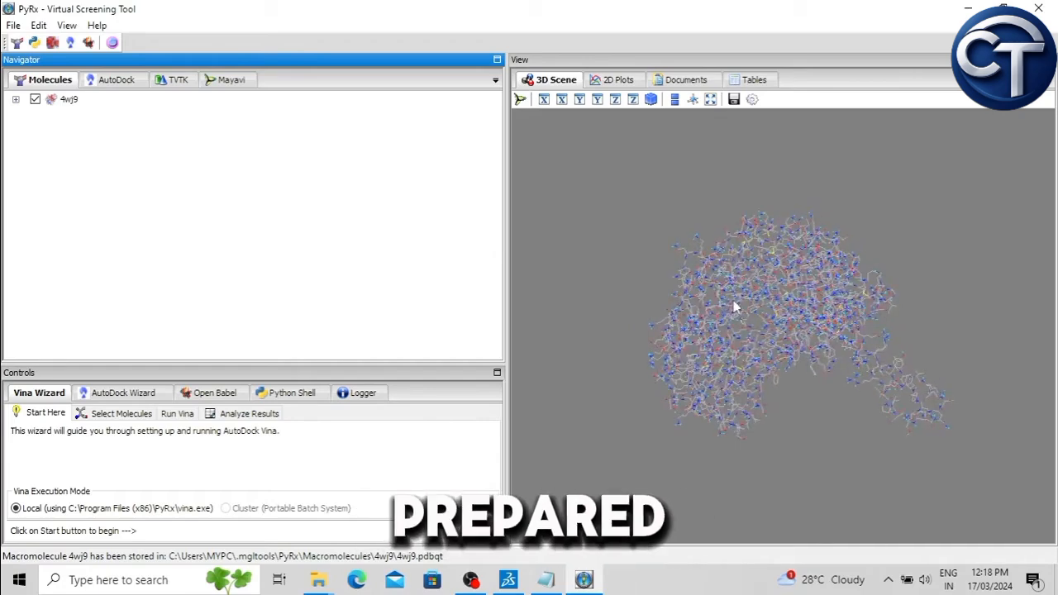
scroll(753, 320, "up", 2)
scroll(797, 306, "down", 2)
left_click_drag(799, 306, 875, 317)
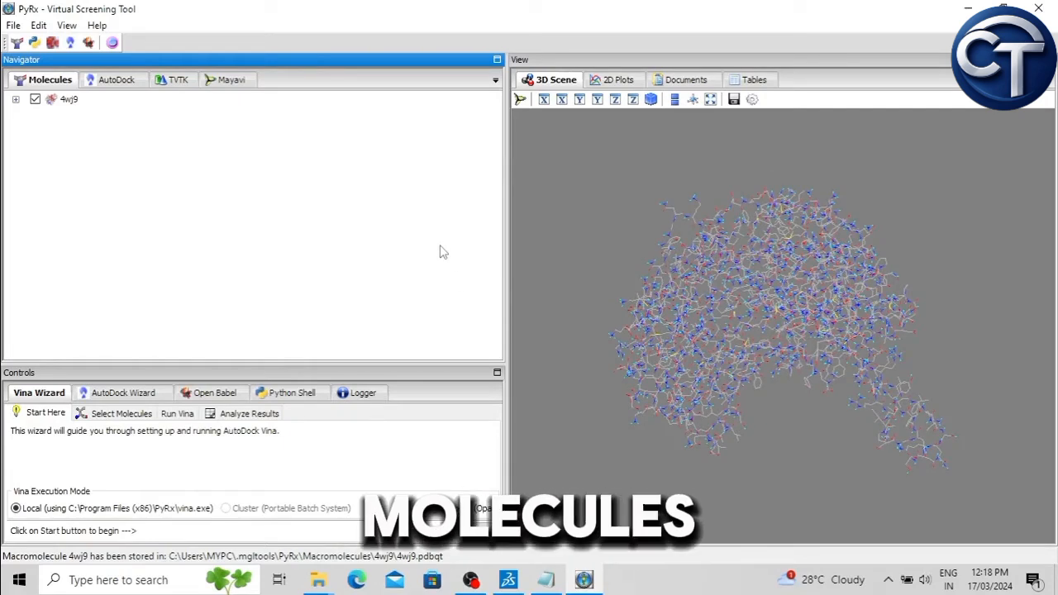
Import the Canagliflozin_CID_24812758 SDF file from the desktop INPUT folder through Open Babel and inspect the ligand from several angles
left_click(216, 394)
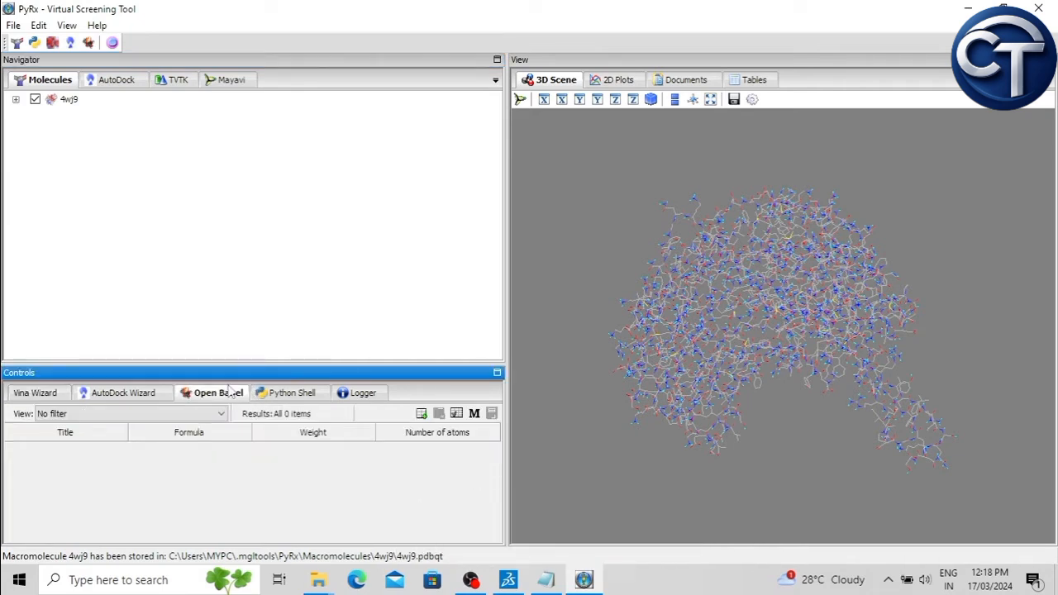
left_click(422, 414)
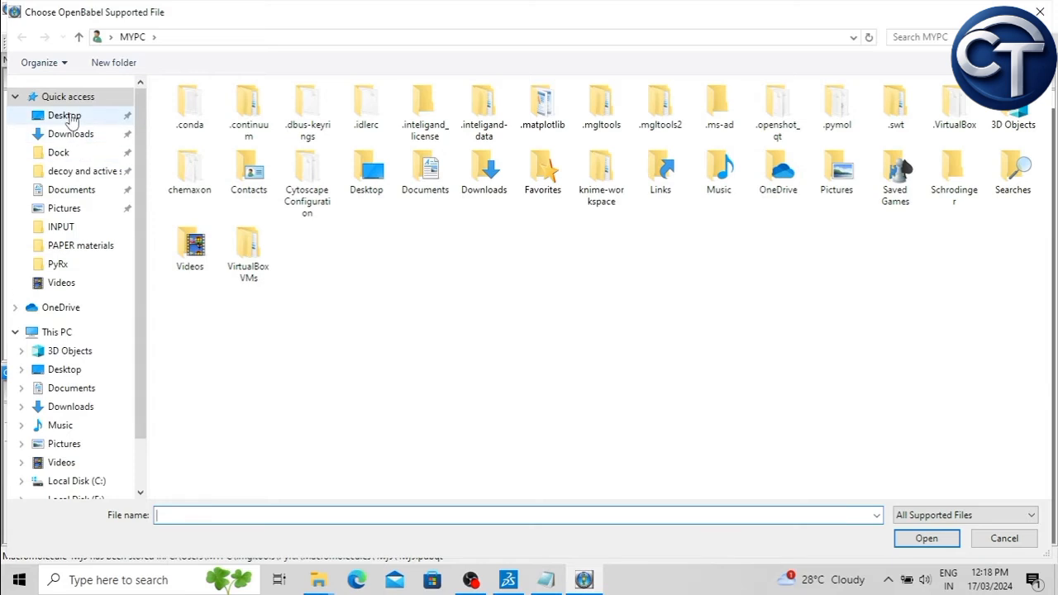
left_click(70, 116)
double_click(564, 203)
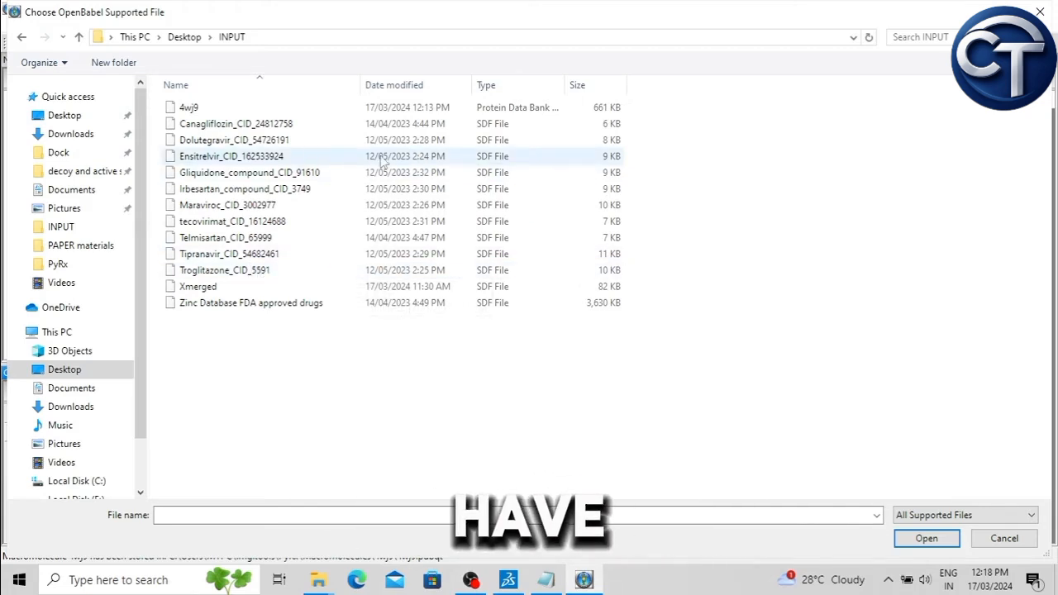
left_click(303, 129)
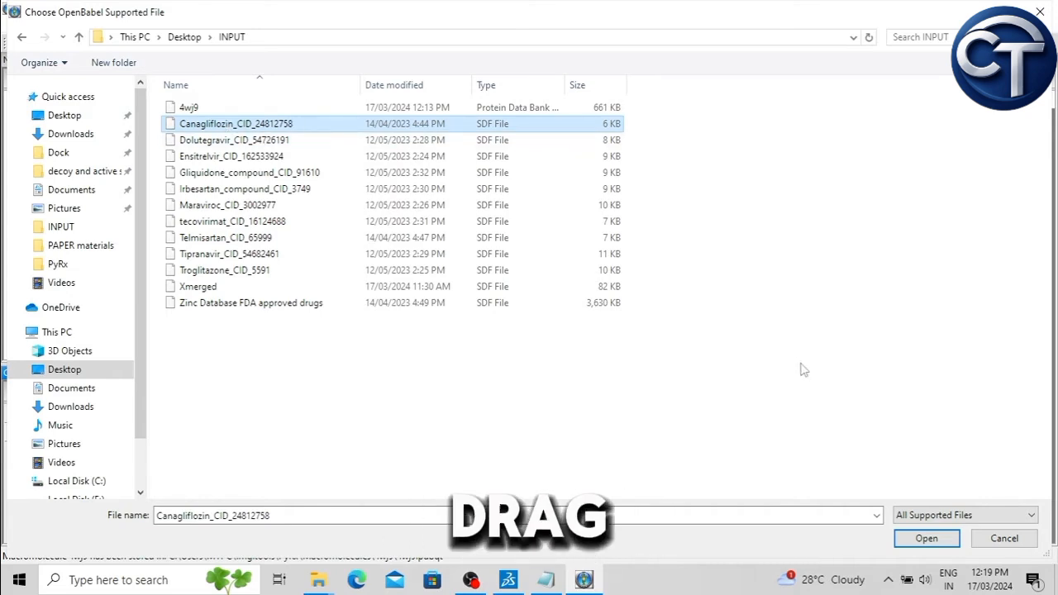
left_click(927, 538)
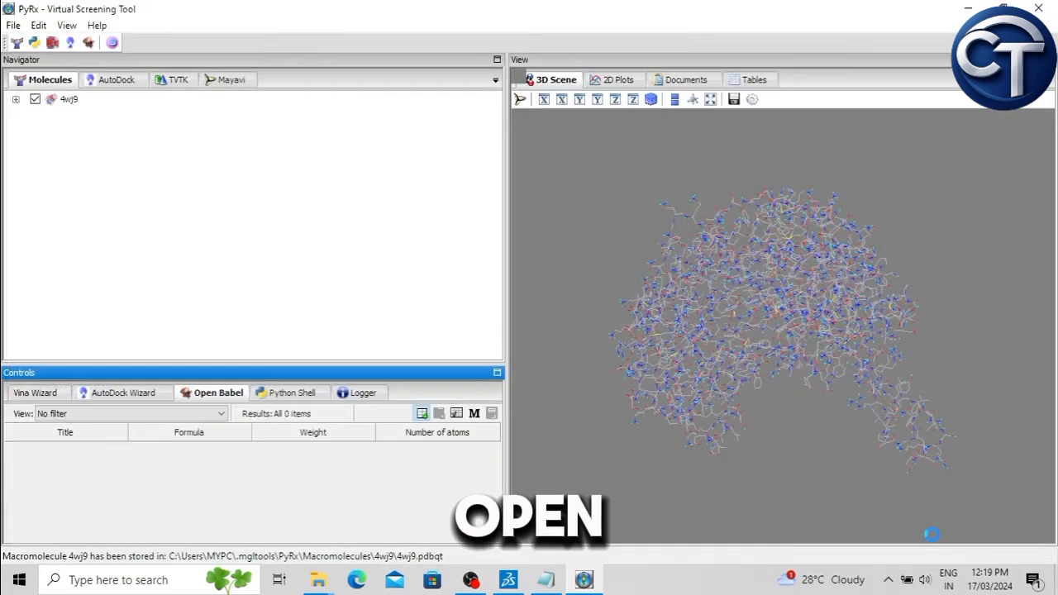
scroll(864, 258, "down", 3)
scroll(778, 338, "up", 1)
left_click_drag(778, 338, 640, 256)
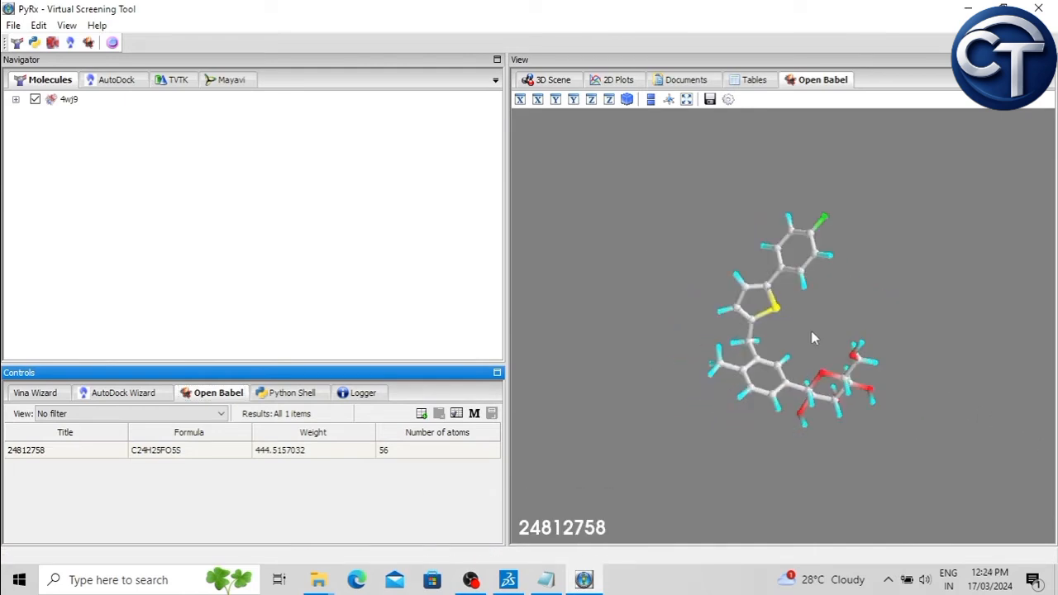
left_click_drag(811, 331, 874, 345)
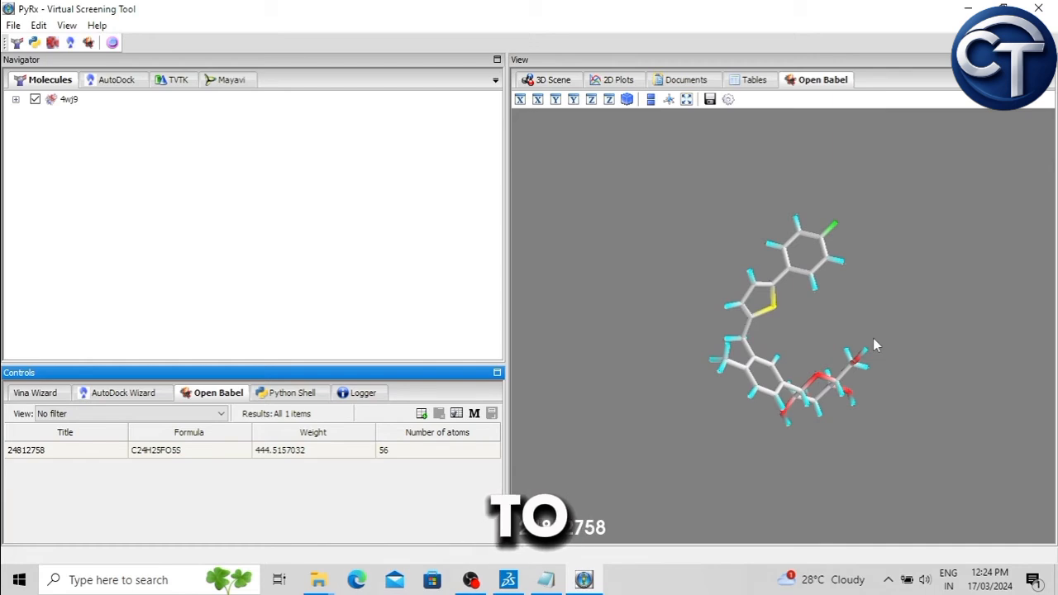
left_click_drag(668, 322, 696, 327)
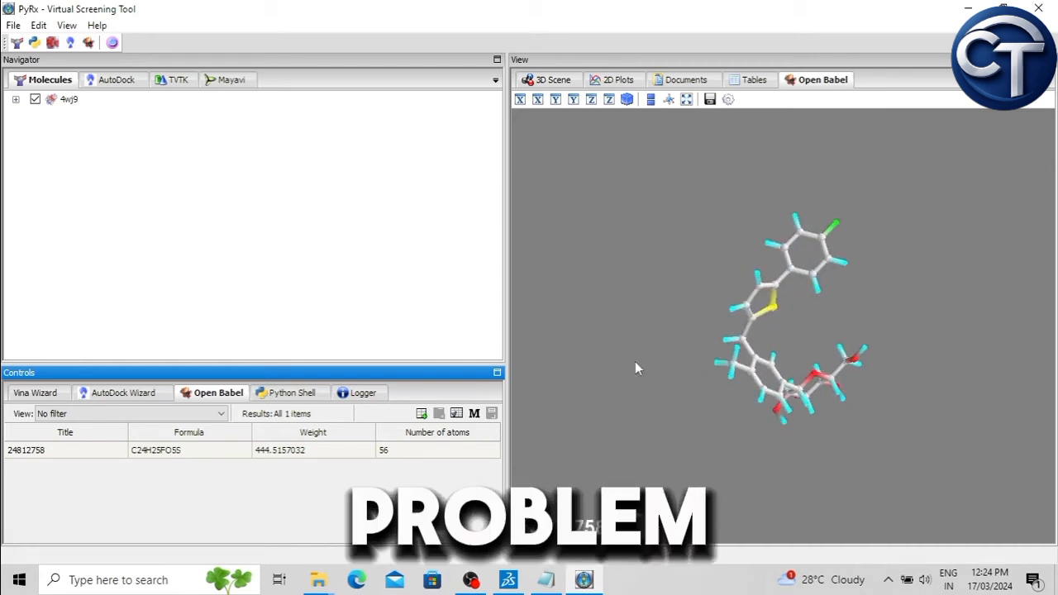
Switch to File Explorer, open the INPUT folder on the desktop, and compare the individual ligand SDF files with the Xmerged file
mouse_move(326, 585)
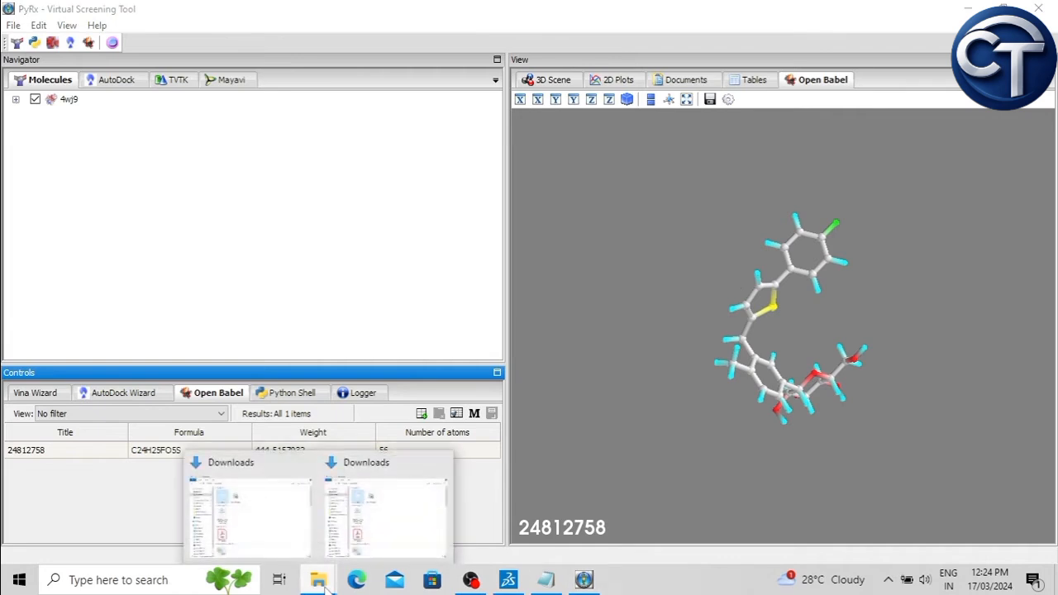
double_click(689, 194)
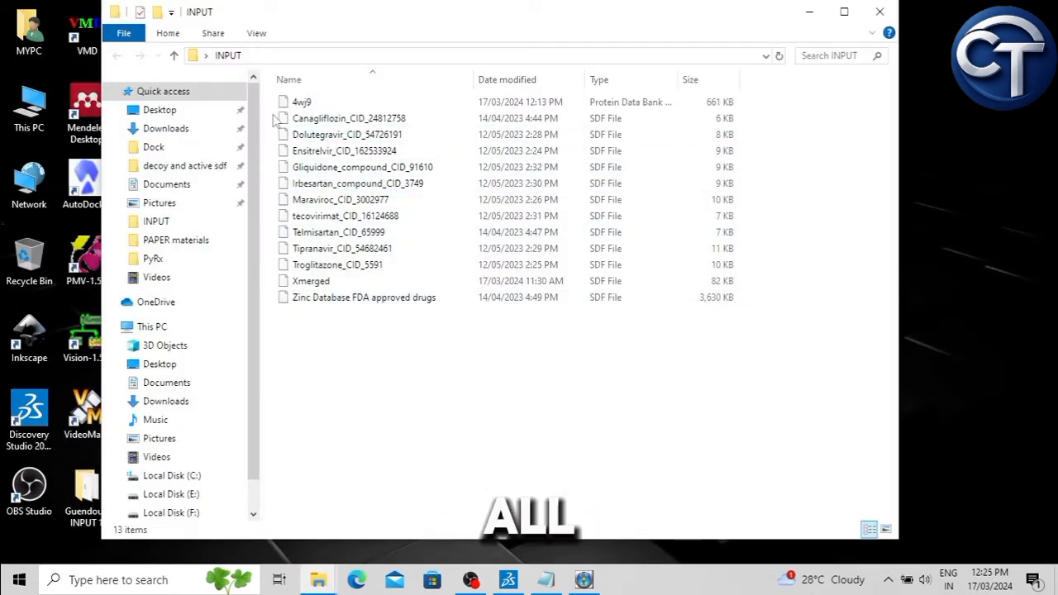
left_click_drag(273, 115, 607, 285)
left_click(607, 284)
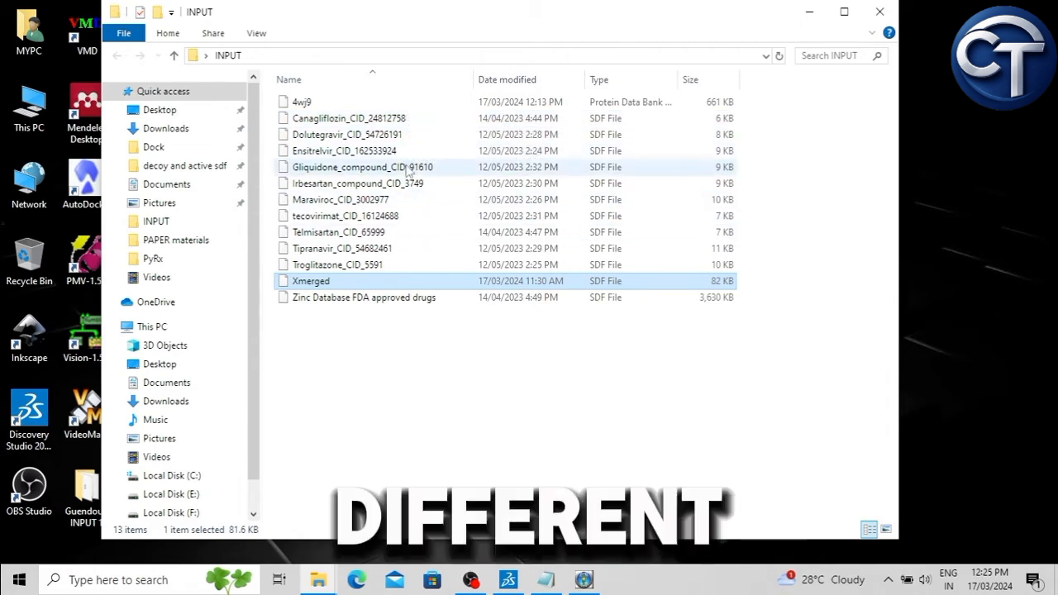
left_click_drag(270, 119, 719, 273)
left_click(724, 282)
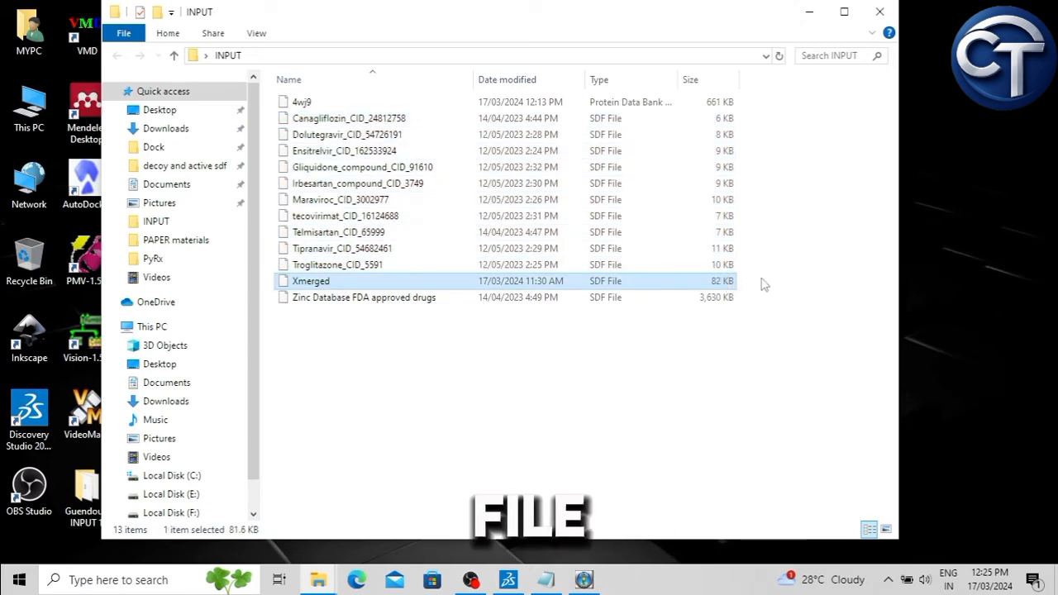
left_click(769, 283)
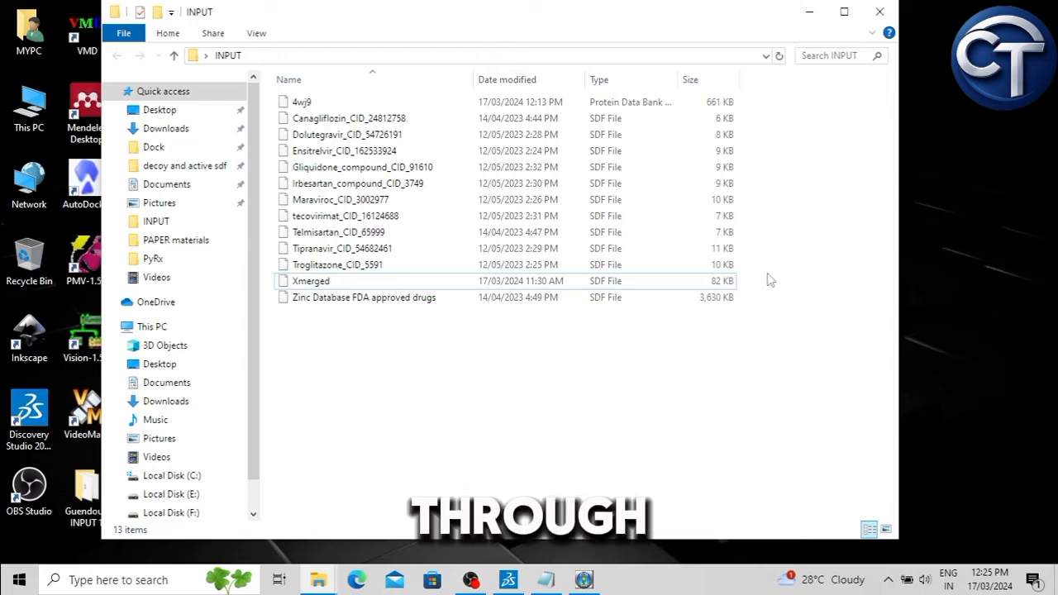
left_click(723, 281)
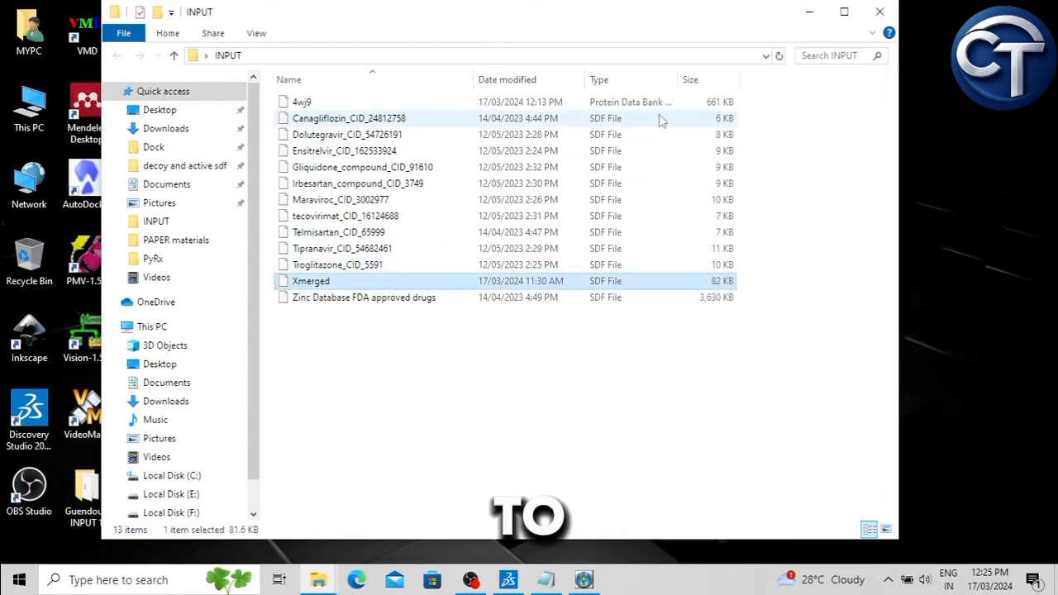
left_click_drag(743, 122, 725, 286)
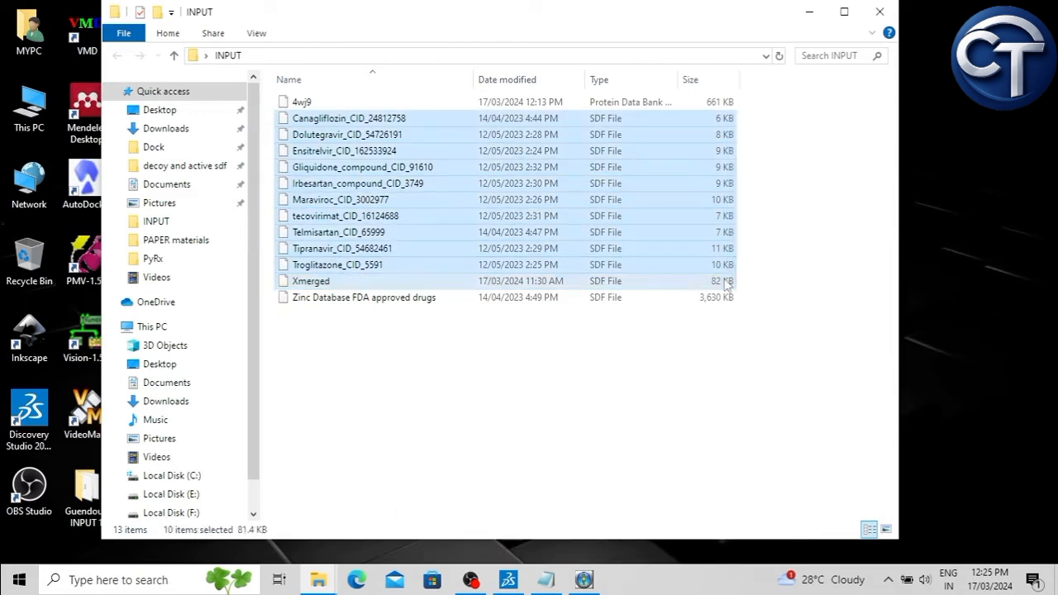
left_click(725, 283)
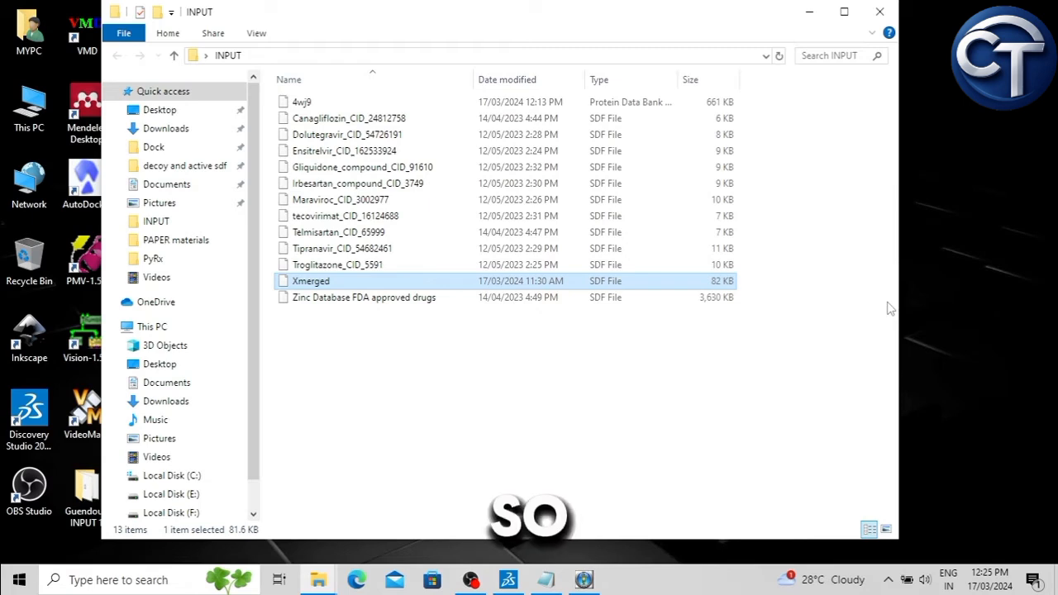
Review the Zinc Database FDA approved drugs file, the individual ligand files and Xmerged in the INPUT folder, and return to PyRx
left_click(370, 302)
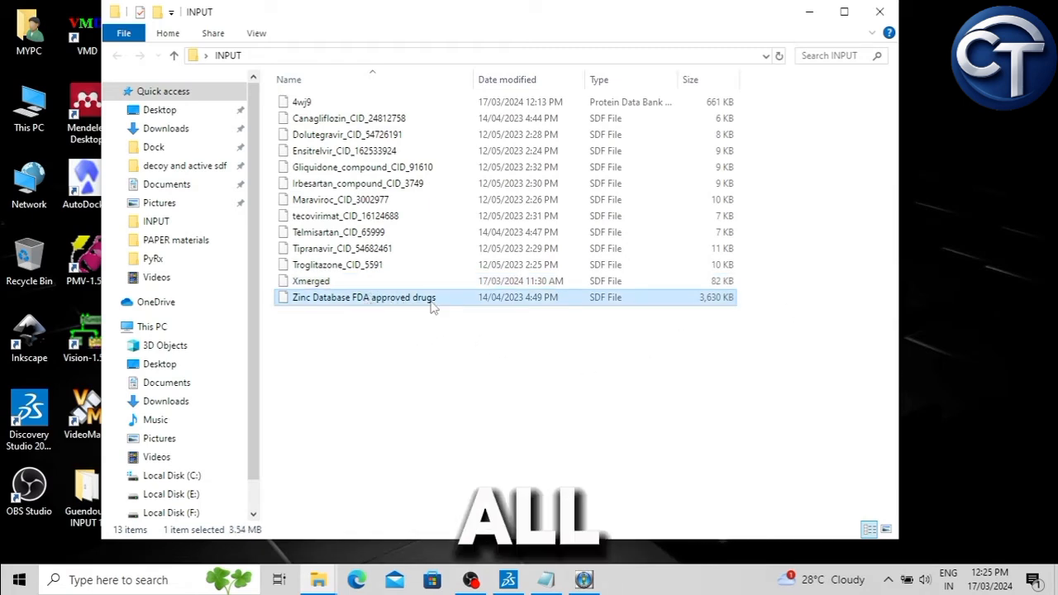
left_click(612, 366)
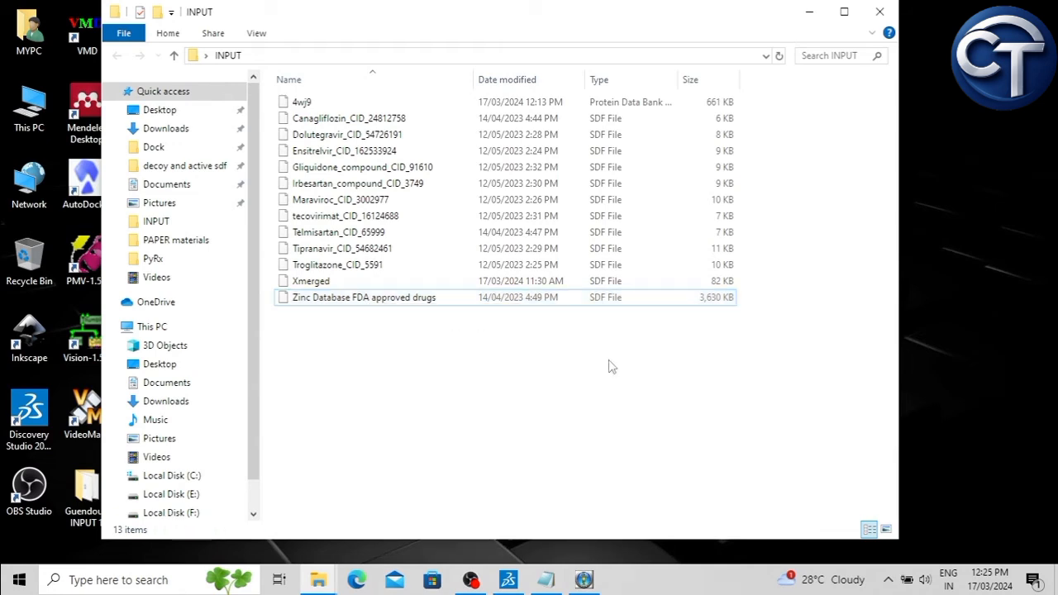
left_click(398, 303)
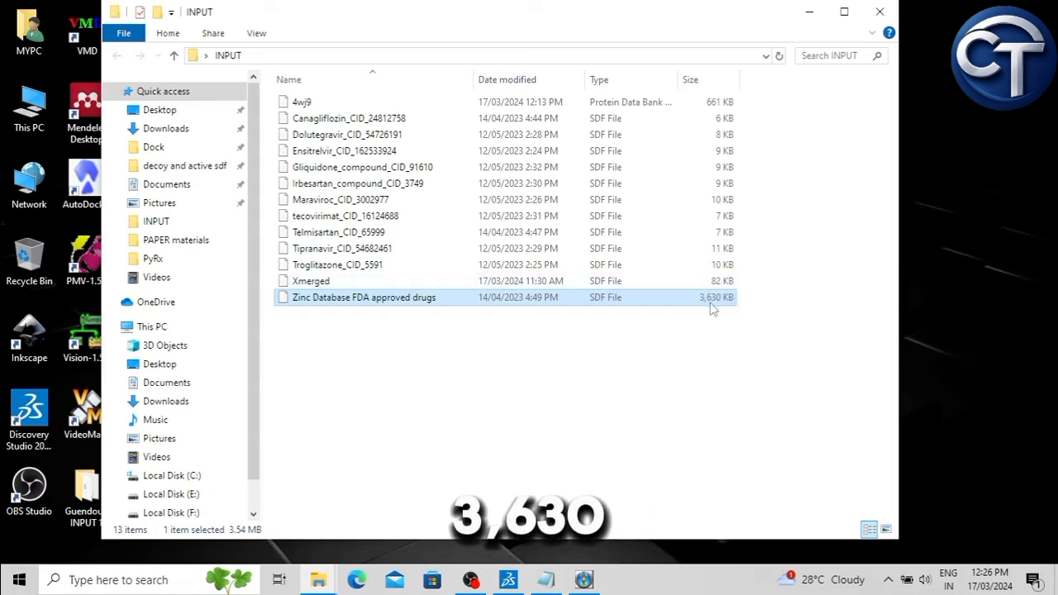
left_click(750, 326)
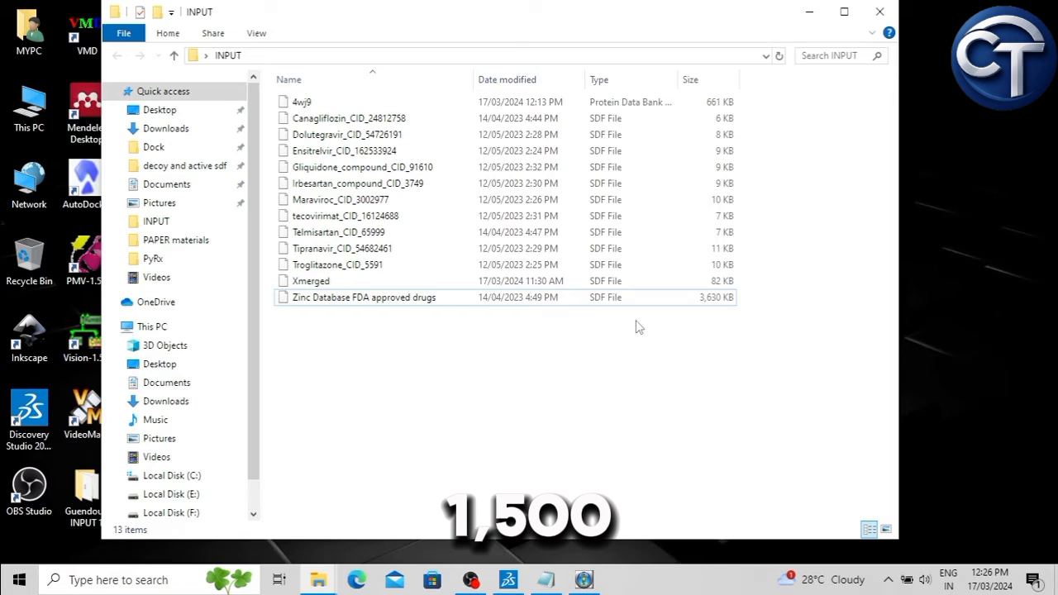
left_click(632, 298)
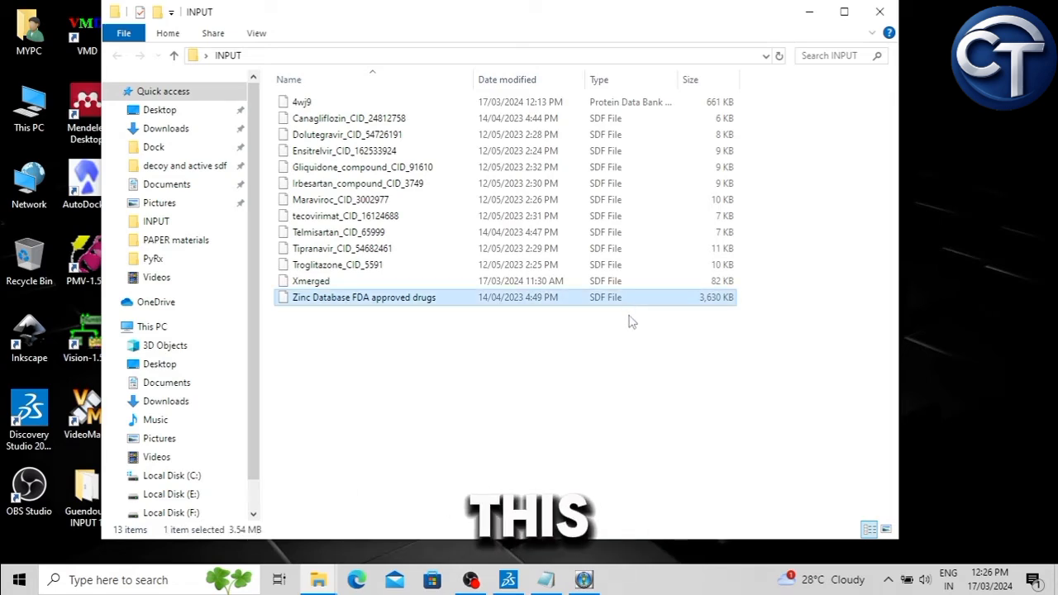
left_click(638, 397)
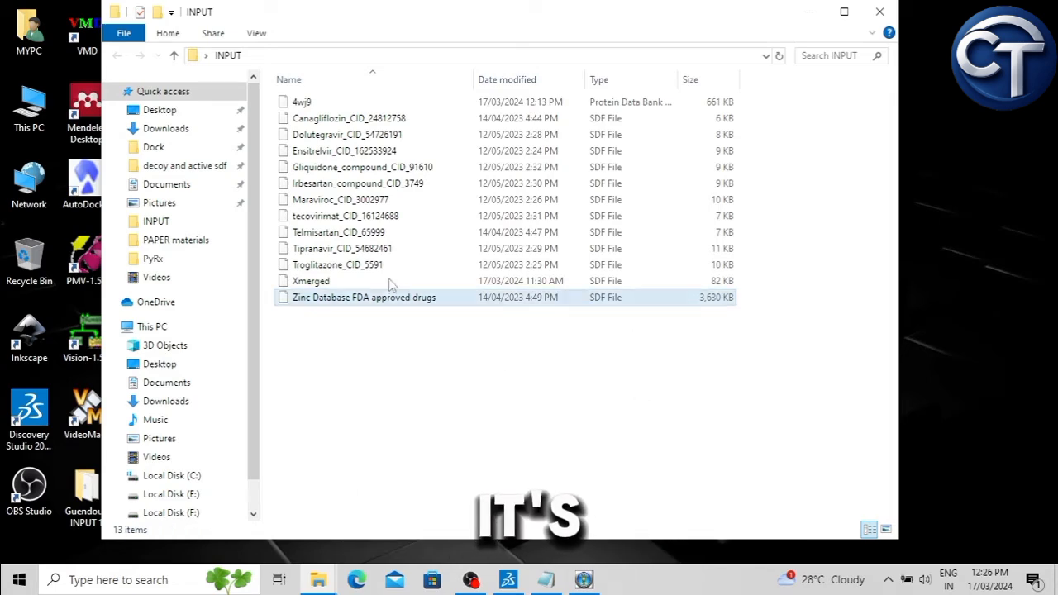
left_click_drag(269, 114, 473, 273)
left_click(505, 354)
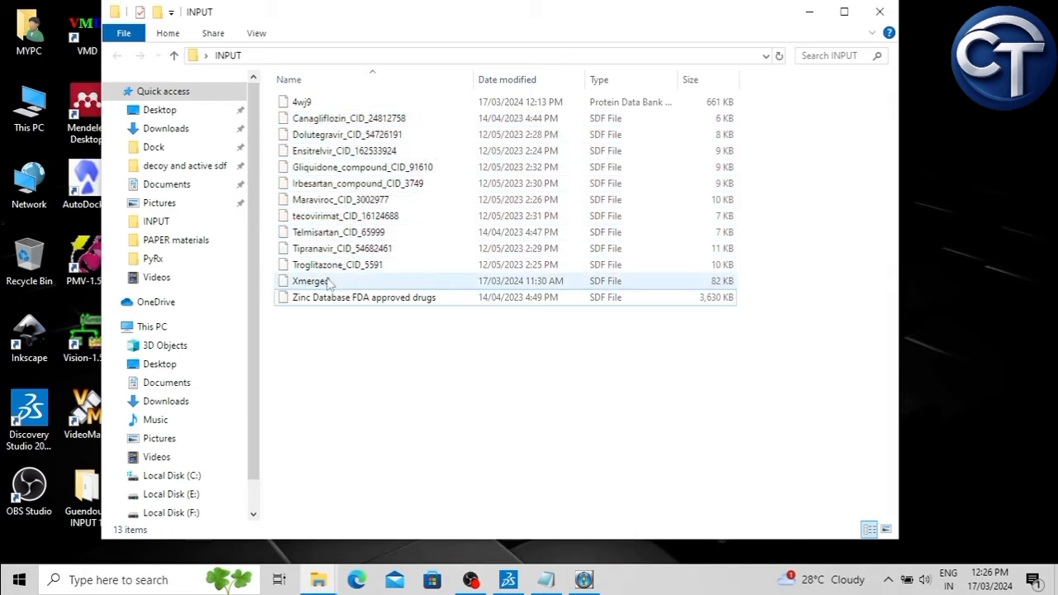
left_click(328, 284)
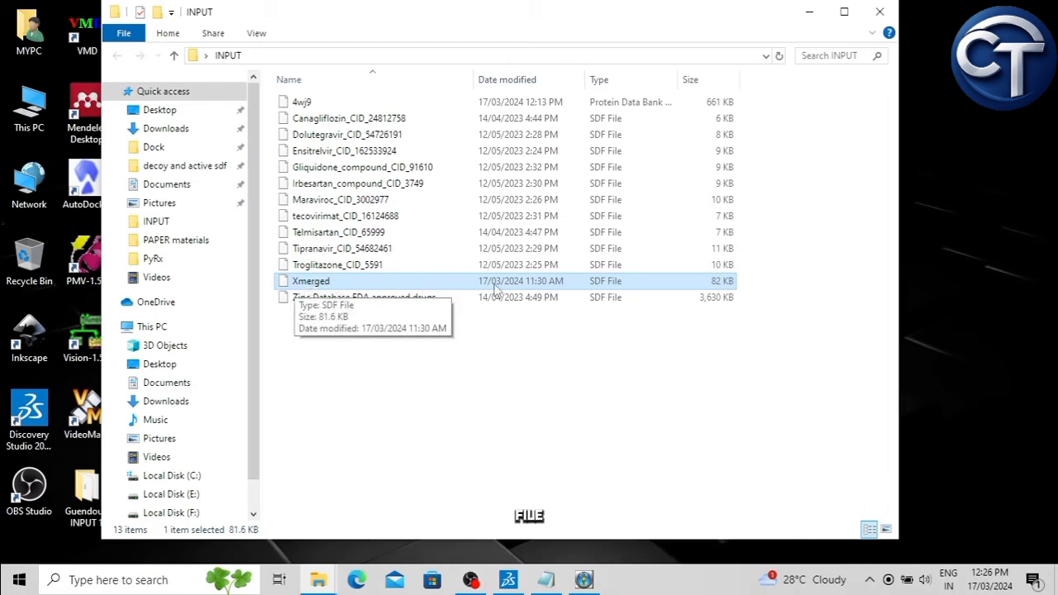
left_click(596, 404)
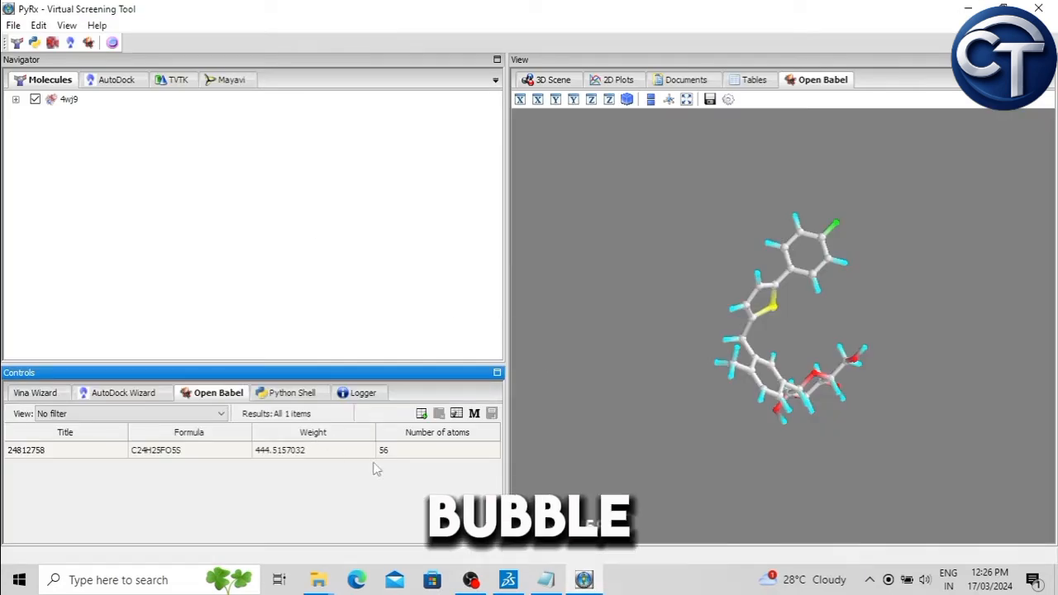
Delete all molecules from the Open Babel list and import the Xmerged SDF file from the INPUT folder in their place
left_click(335, 449)
right_click(337, 449)
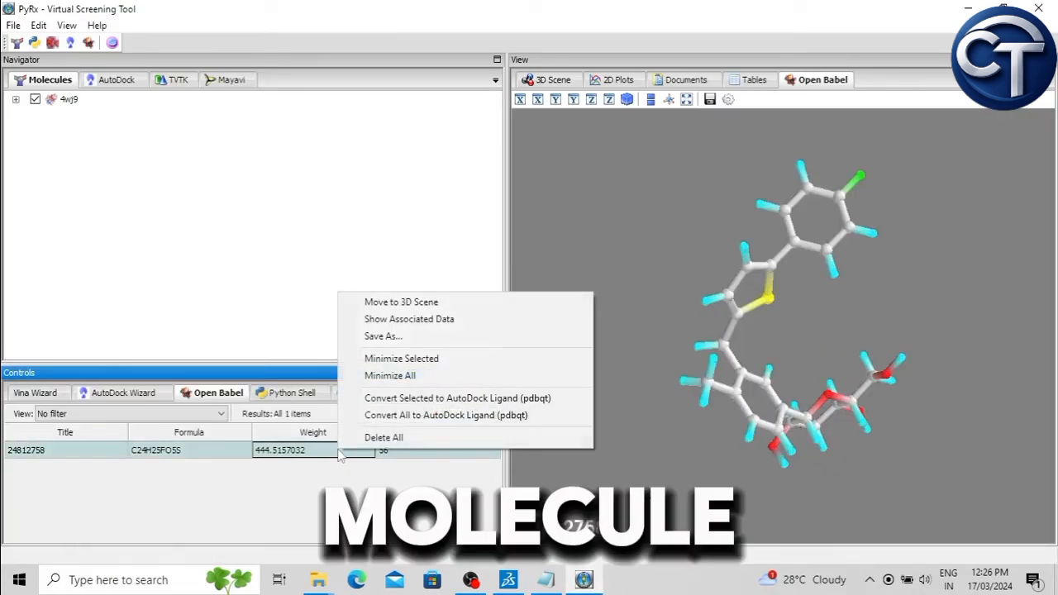
left_click(377, 438)
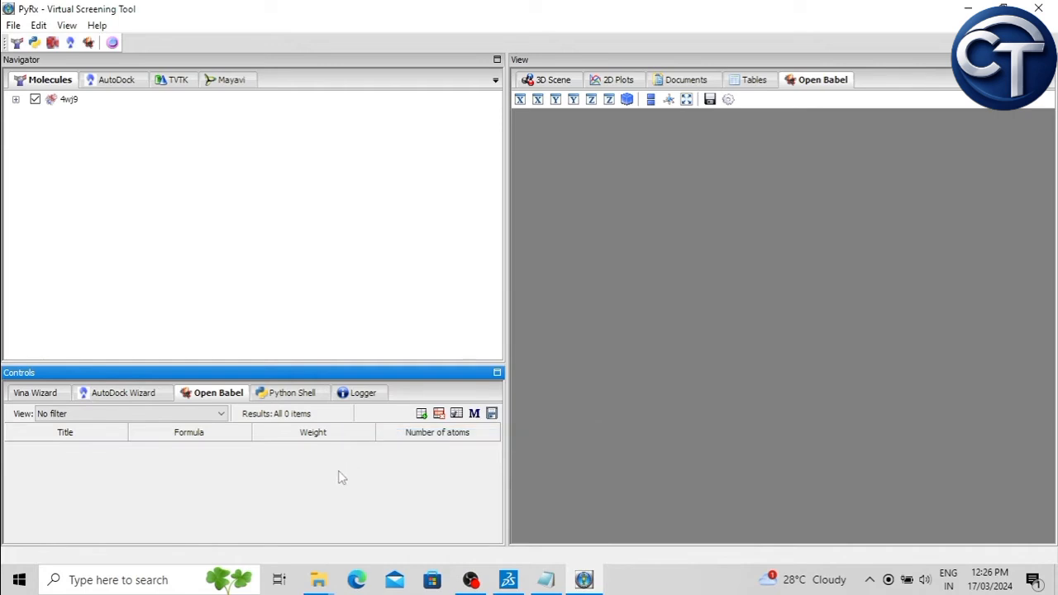
left_click(422, 414)
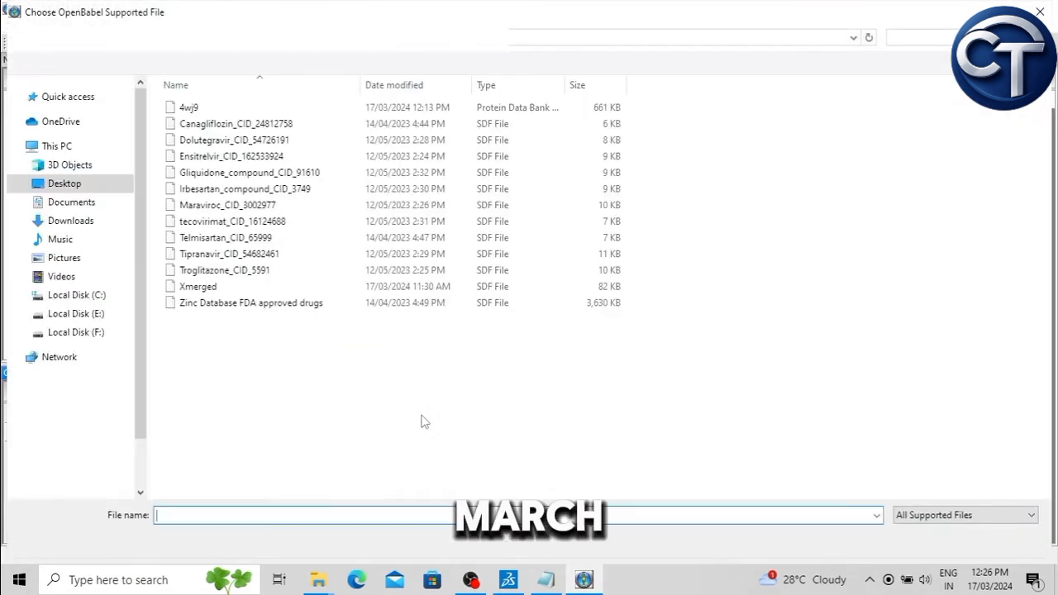
left_click(208, 289)
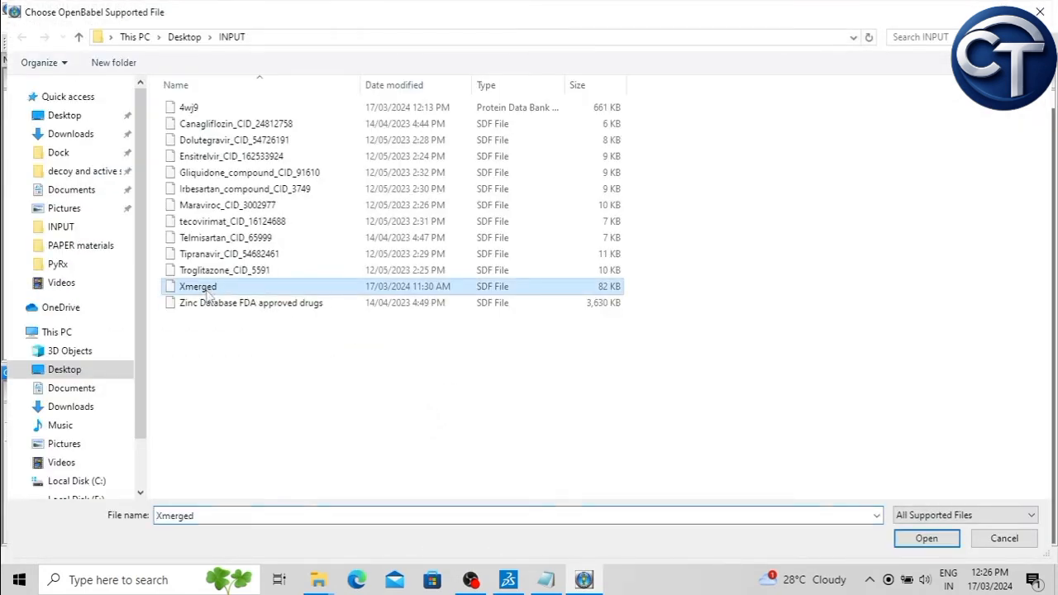
left_click(925, 539)
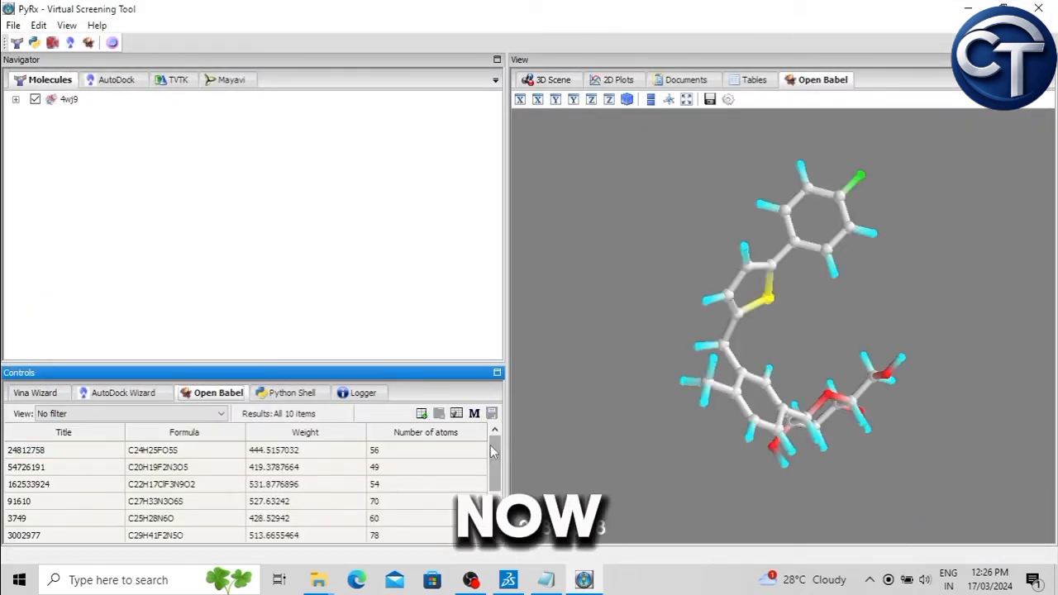
Browse the imported ligand list and examine the structures of several entries, including 24812758, 91610, 54682461 and 5591
mouse_move(496, 444)
left_mouse_down()
mouse_move(498, 494)
mouse_move(492, 426)
left_mouse_up()
left_click(393, 451)
left_click(392, 484)
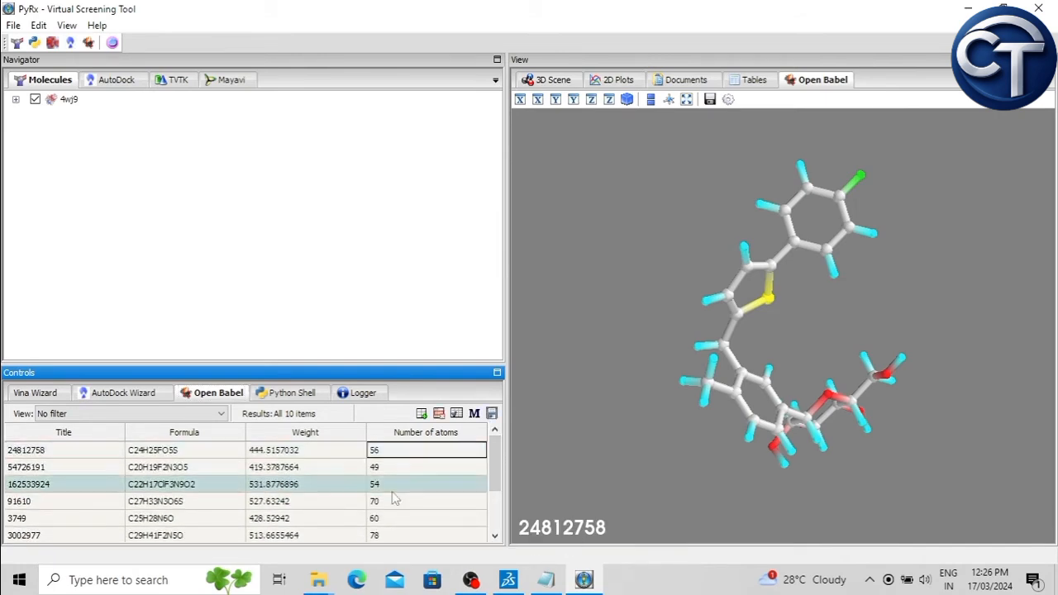
left_click(418, 502)
left_click_drag(497, 469, 496, 504)
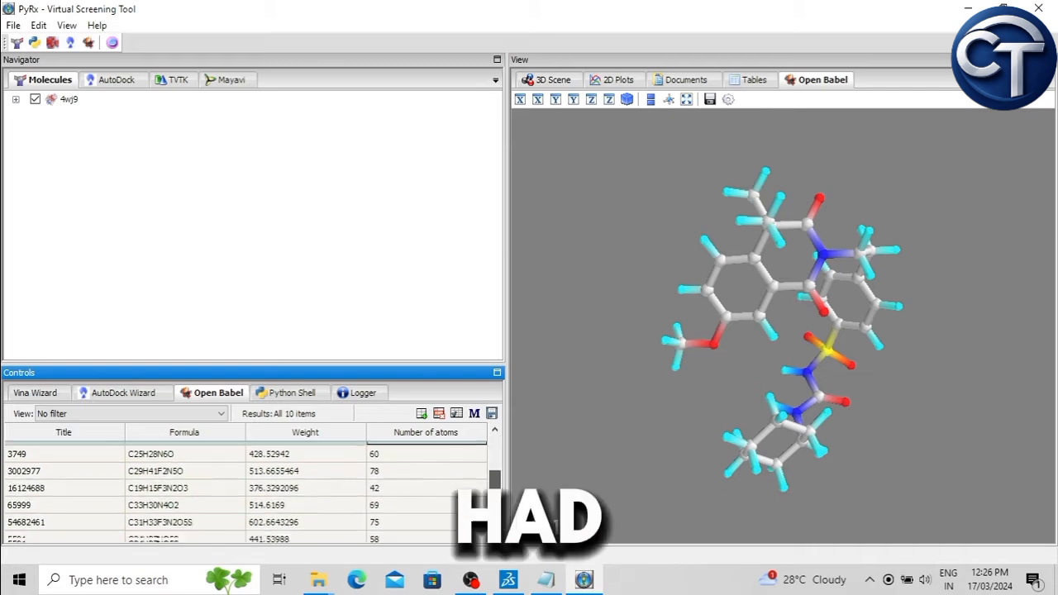
left_click(432, 500)
left_click(427, 518)
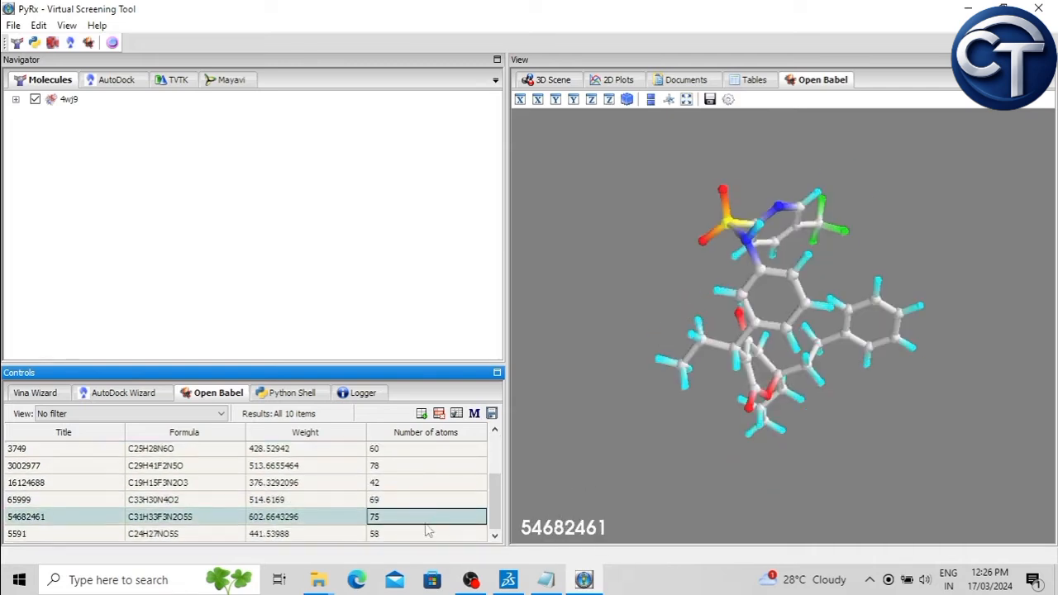
left_click(425, 534)
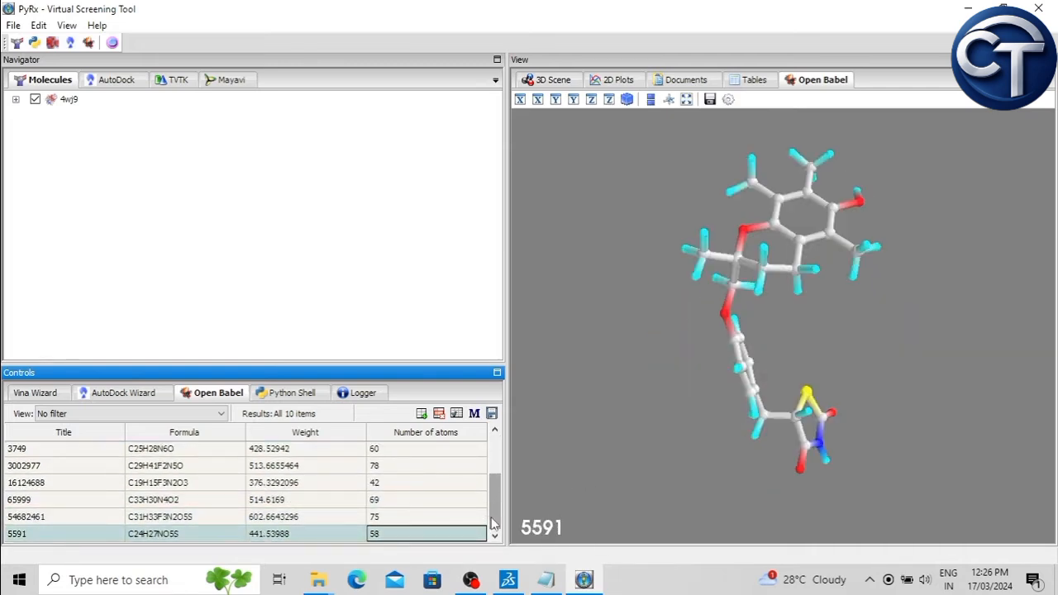
Energy-minimize all ligands in the Open Babel list and look through the minimized entries
left_click_drag(494, 522, 491, 447)
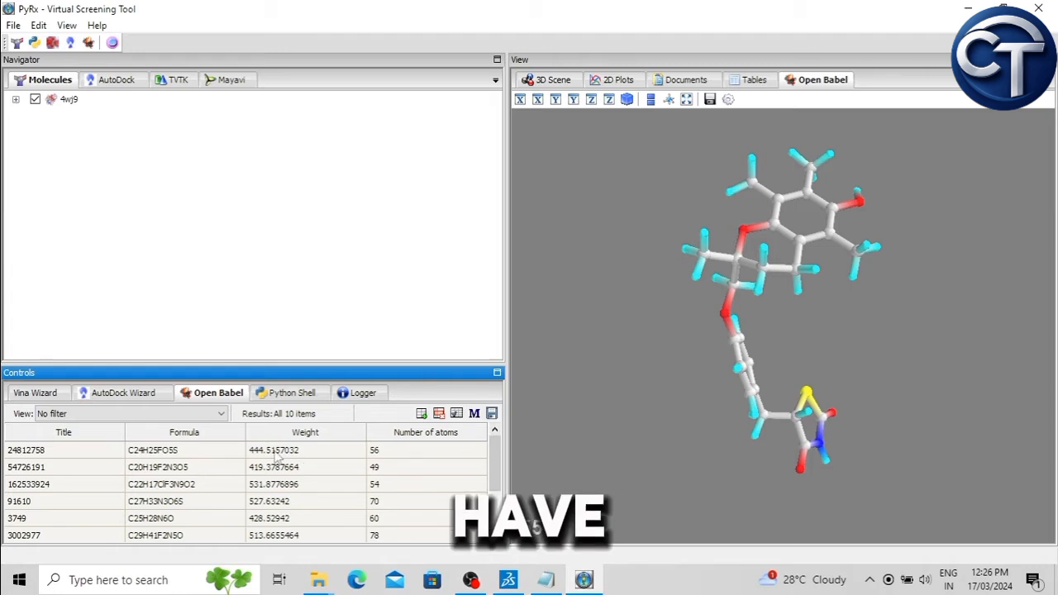
left_click(277, 451)
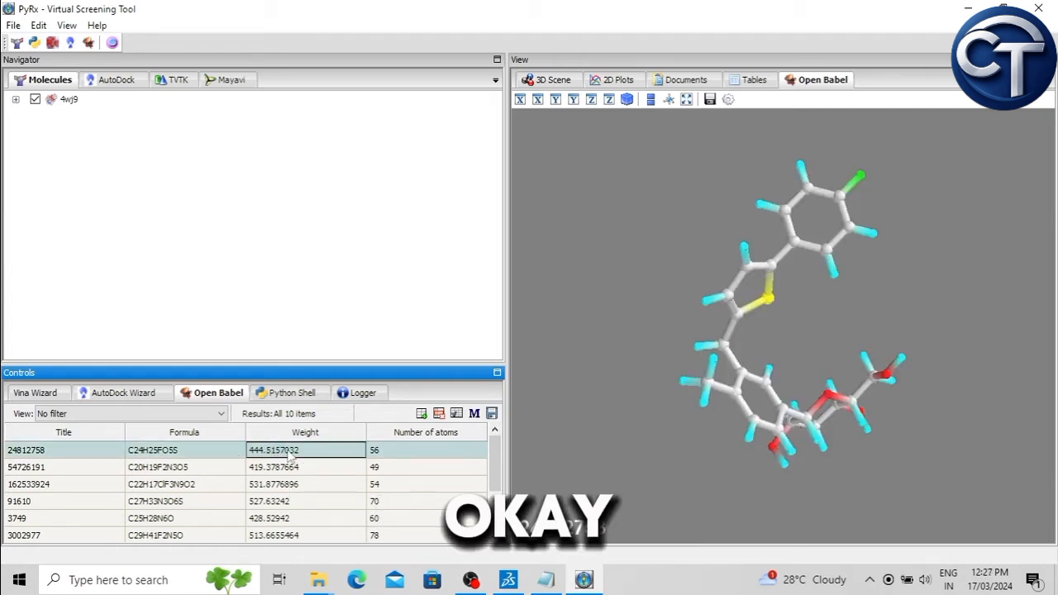
right_click(221, 455)
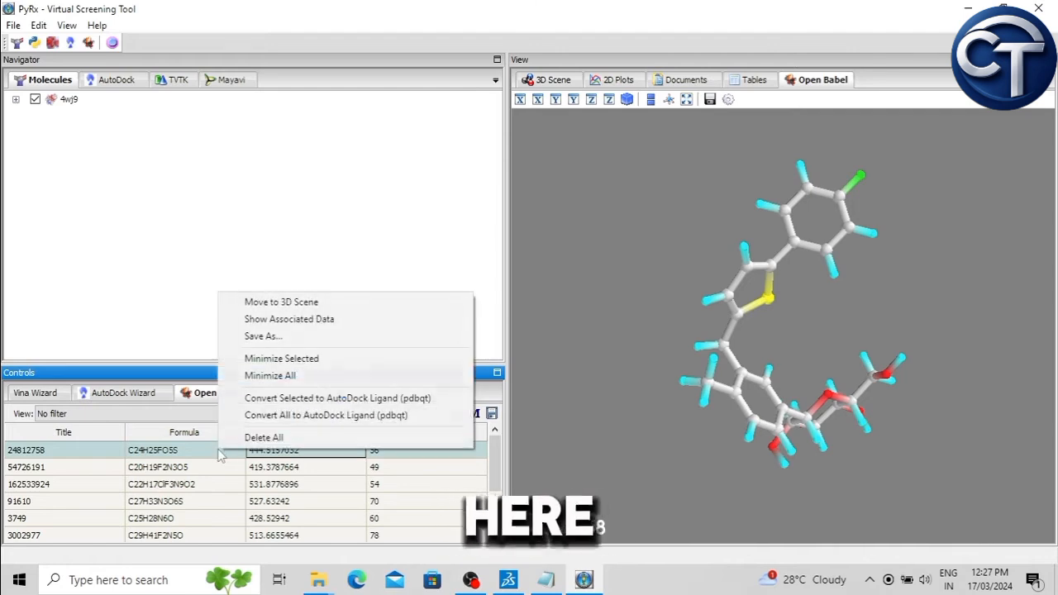
left_click(287, 377)
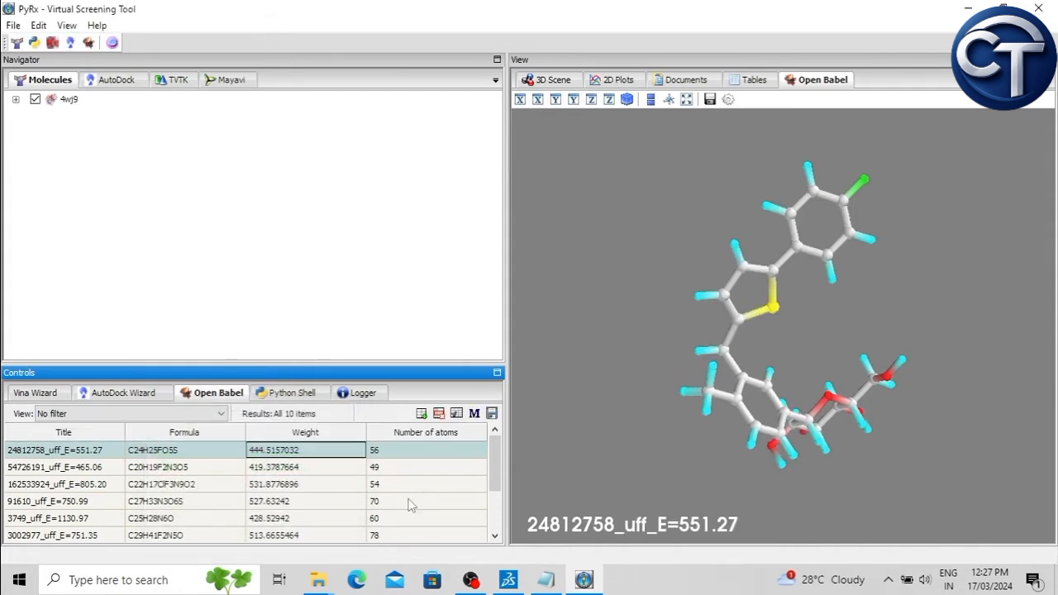
scroll(403, 507, "down", 2)
scroll(392, 510, "up", 1)
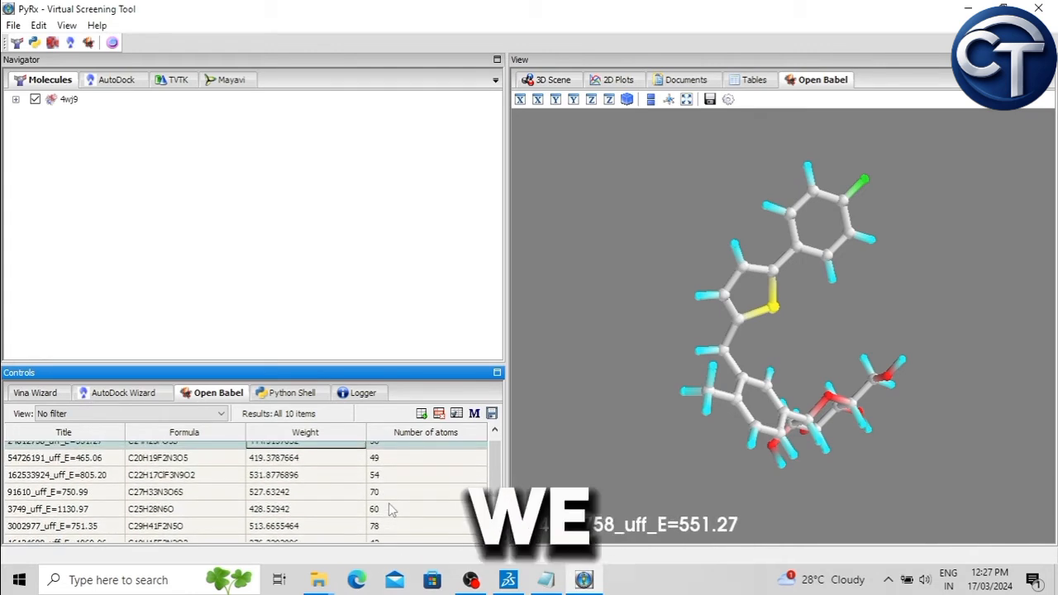
scroll(335, 473, "up", 1)
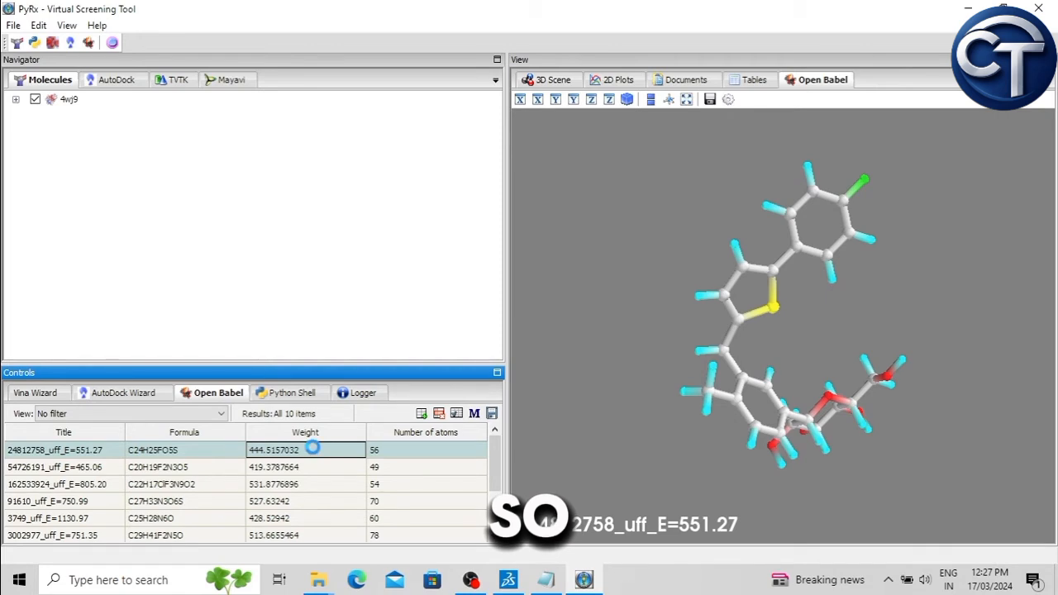
Convert all minimized ligands in the Open Babel list to AutoDock ligands in pdbqt format
right_click(312, 447)
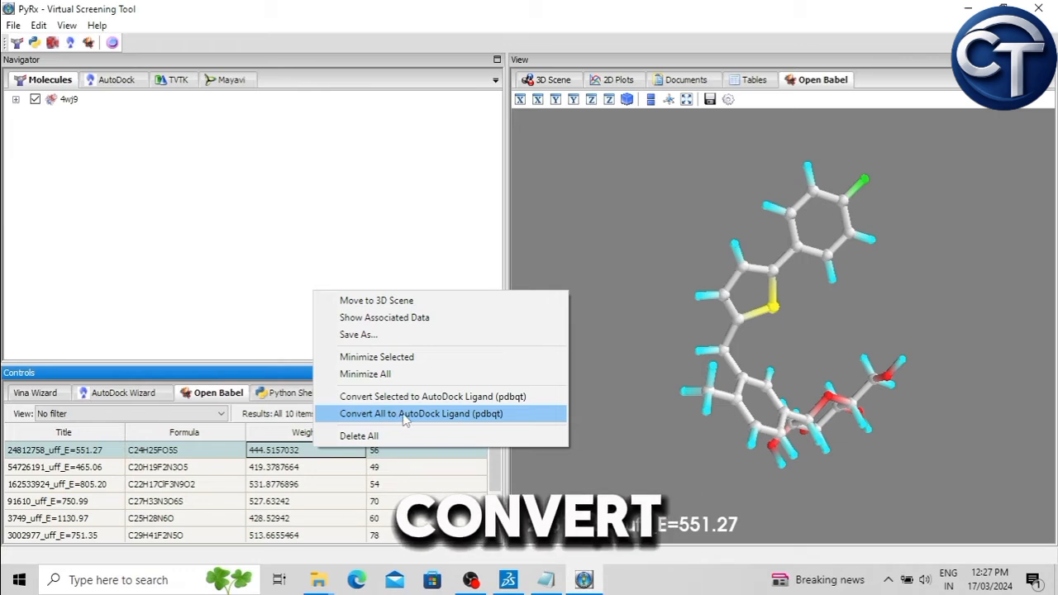
left_click(473, 416)
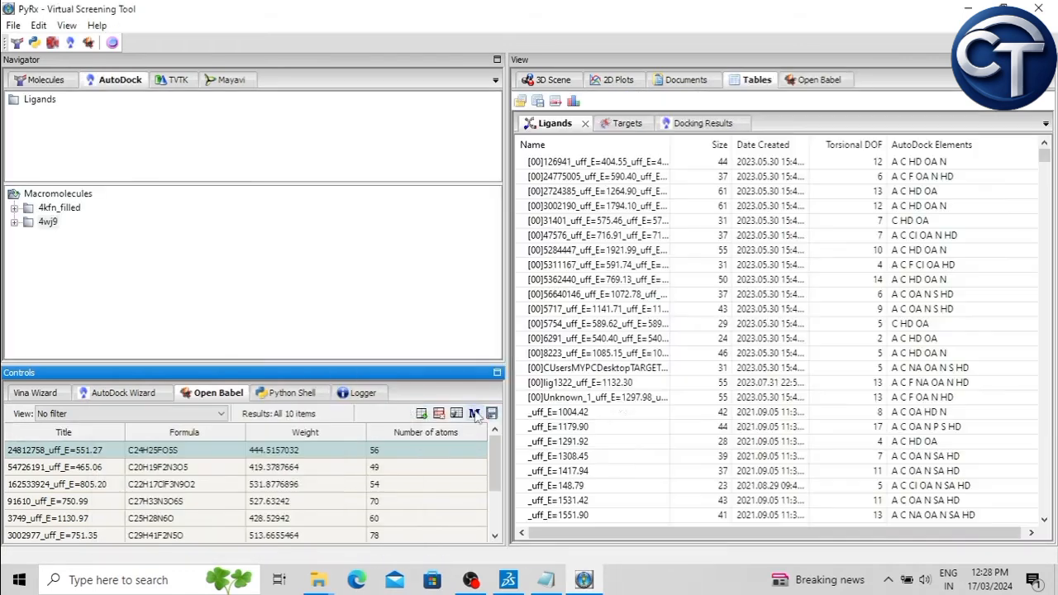
scroll(695, 397, "down", 10)
scroll(124, 457, "down", 3)
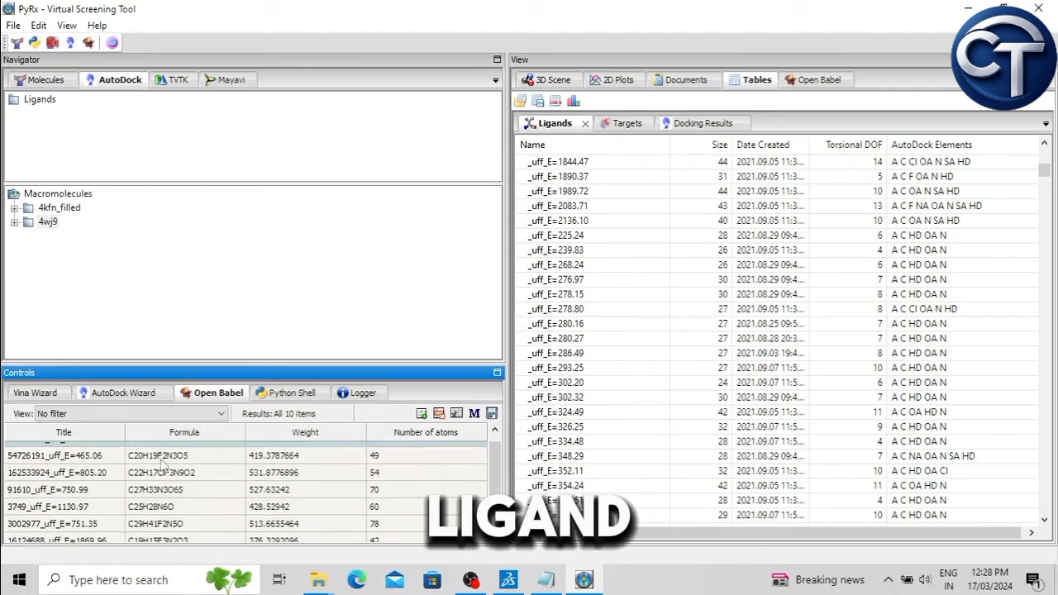
scroll(202, 520, "down", 1)
scroll(201, 521, "up", 2)
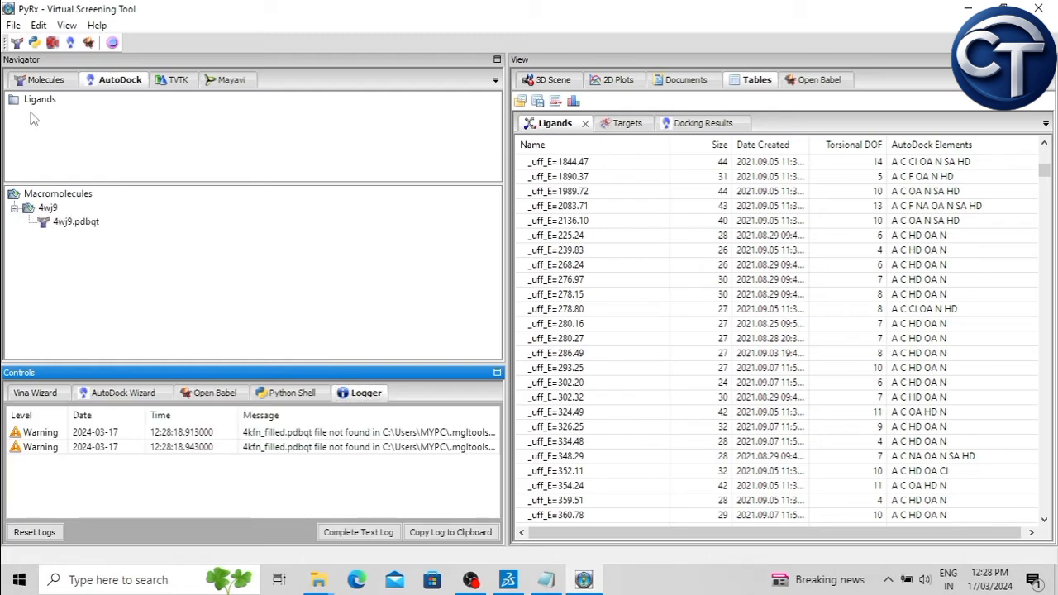
Expand the Ligands folder among the AutoDock items and enlarge its pane to show all converted pdbqt files
left_click(38, 81)
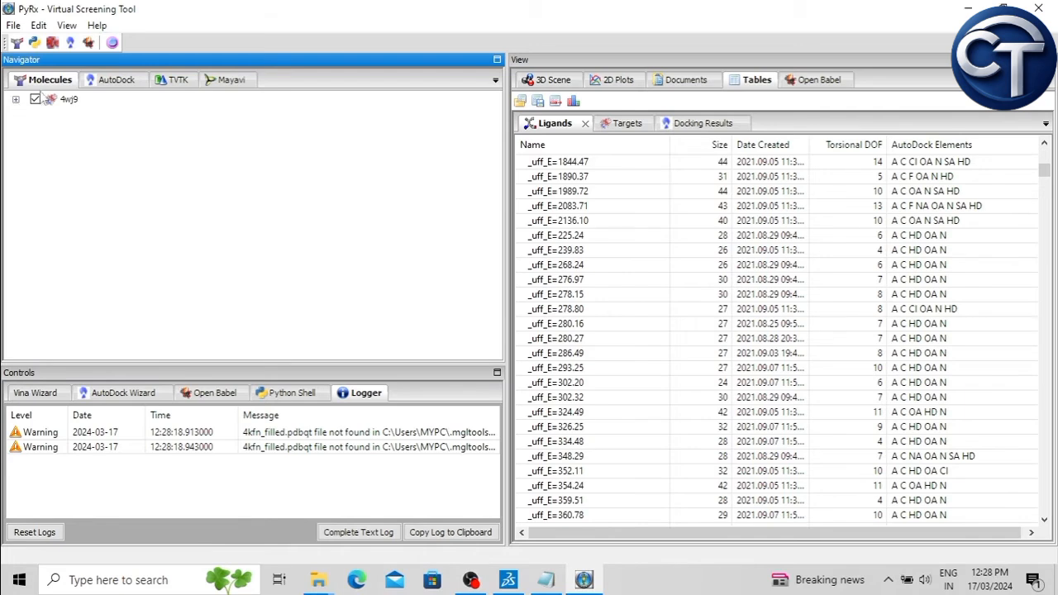
left_click(116, 80)
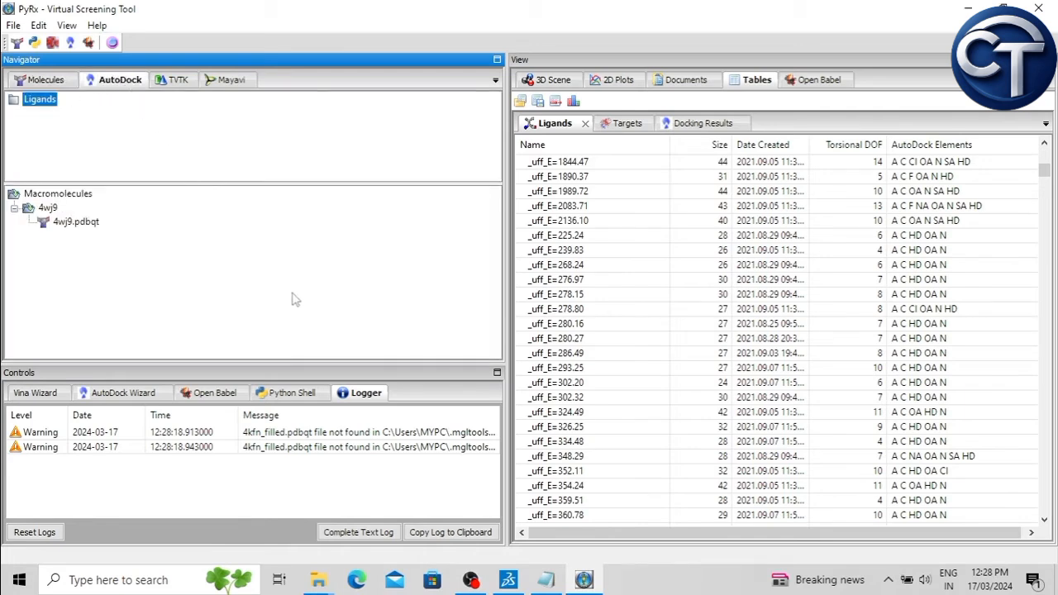
left_click(13, 100)
left_click_drag(355, 183, 360, 255)
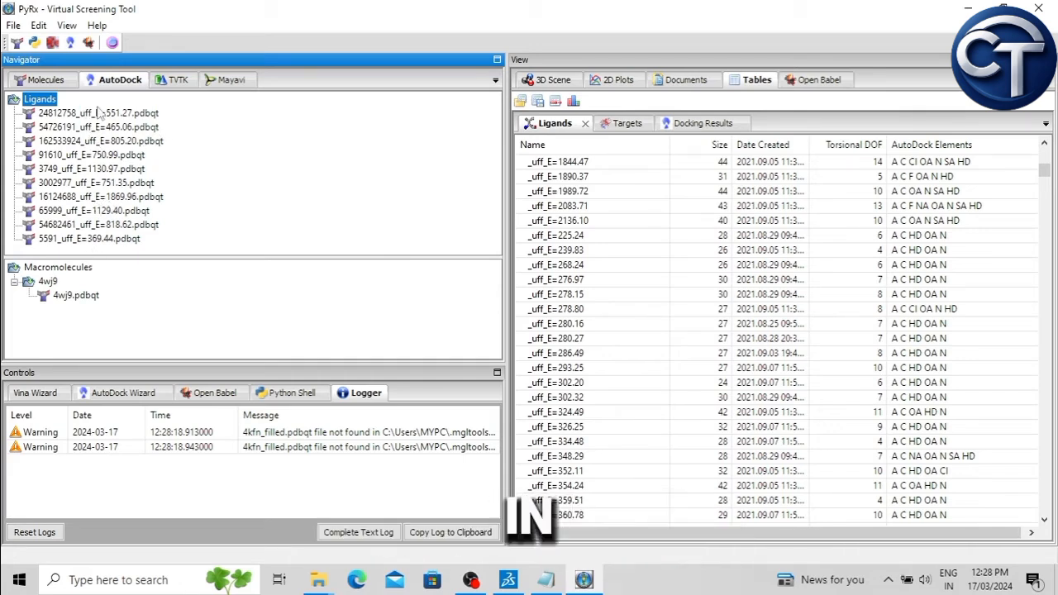
Set up the Vina Wizard in local mode with 4wj9.pdbqt as macromolecule and all ten ligands from 24812758 to 5591
left_click(83, 297)
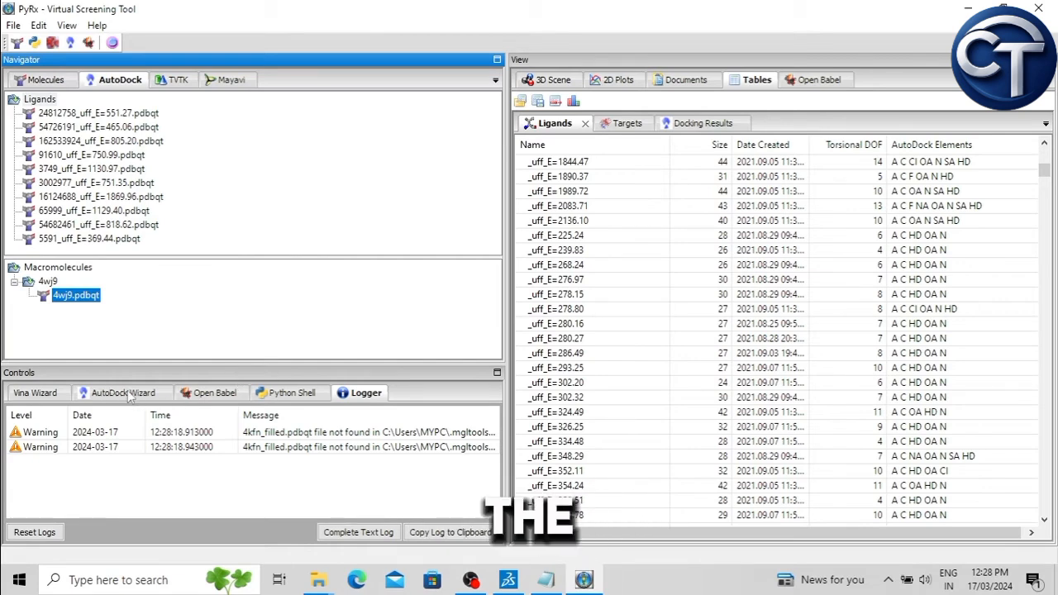
left_click(41, 394)
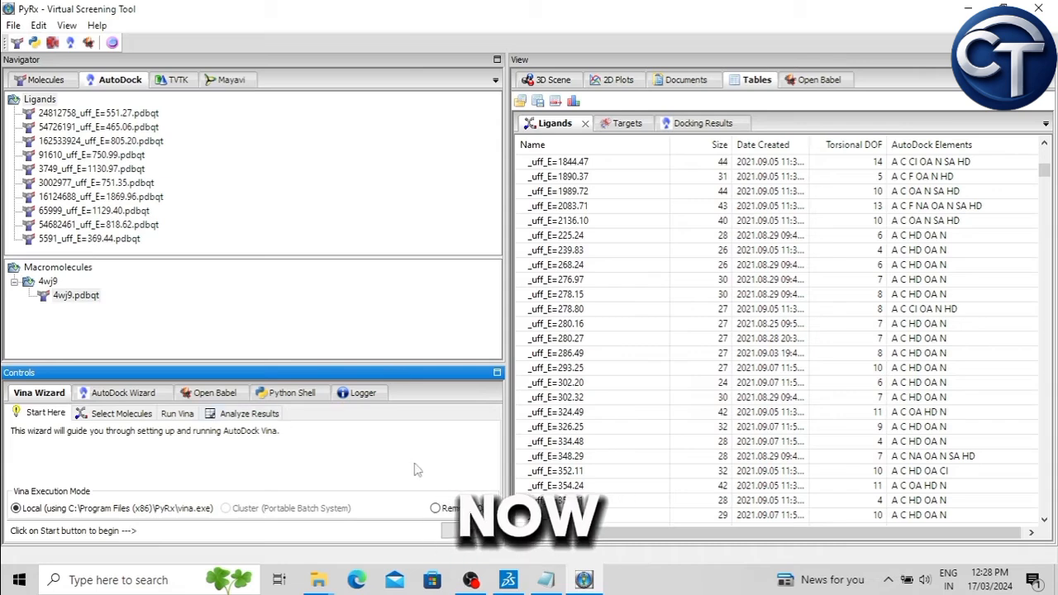
left_click(468, 530)
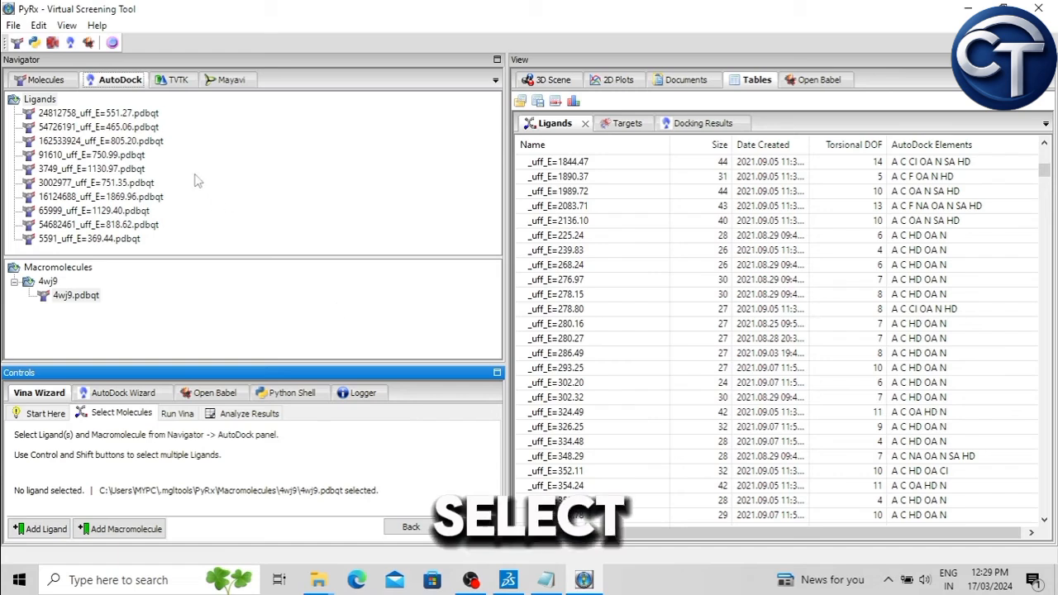
left_click(152, 116)
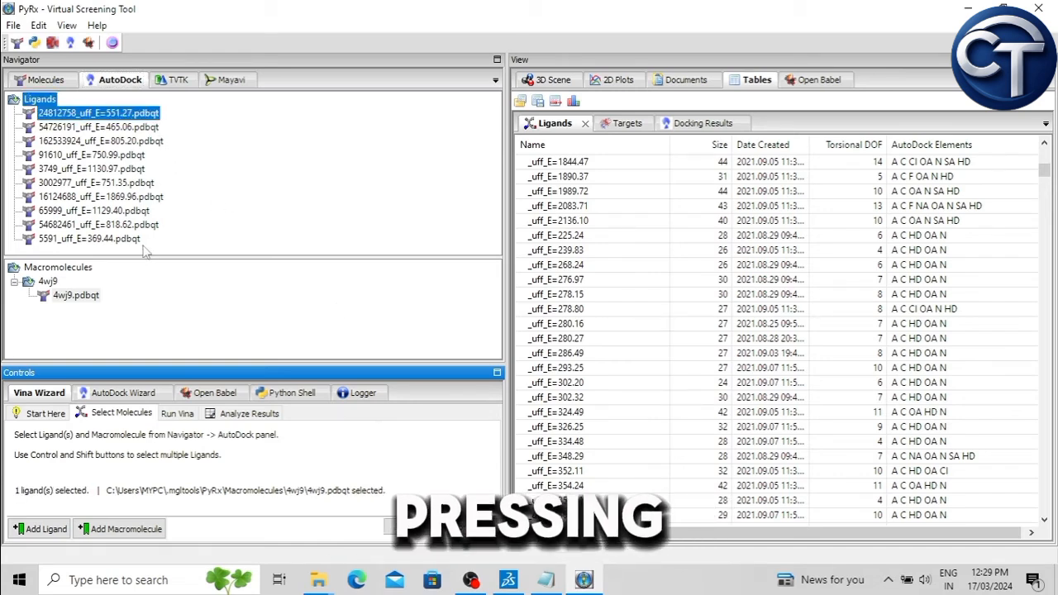
left_click(130, 241, "shift")
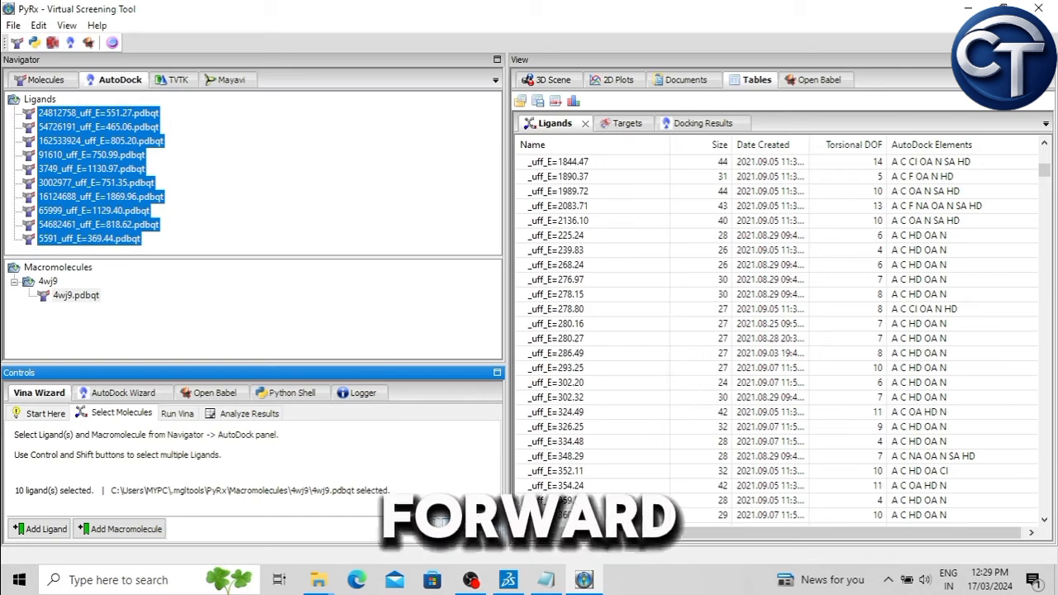
left_click(469, 527)
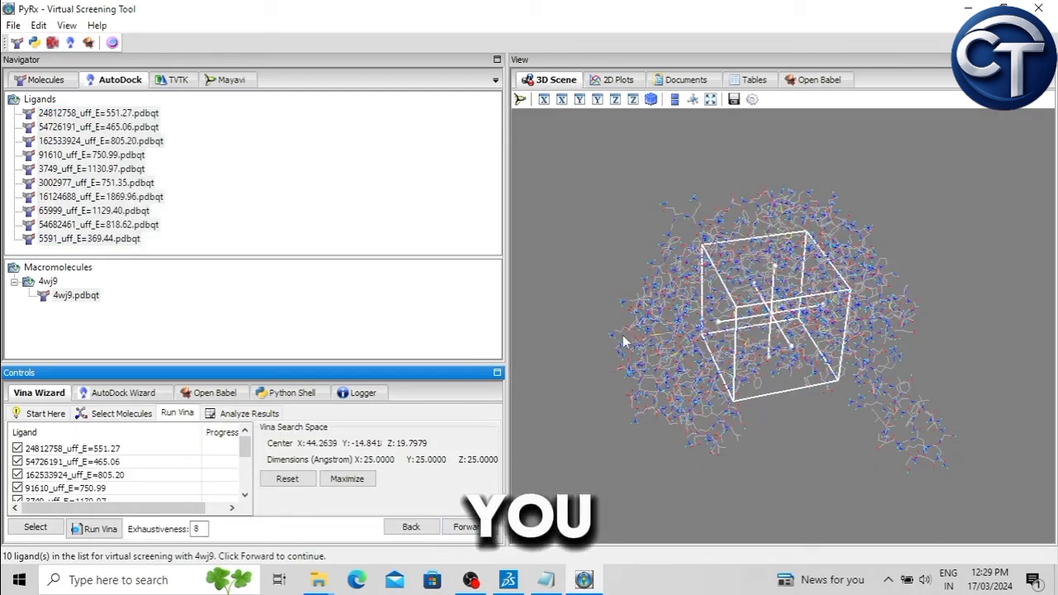
Reposition the Vina search box around 4wj9 and enlarge it to about 27.6 × 27.9 × 25 Å
left_click_drag(630, 220, 729, 142)
left_click_drag(765, 356, 819, 490)
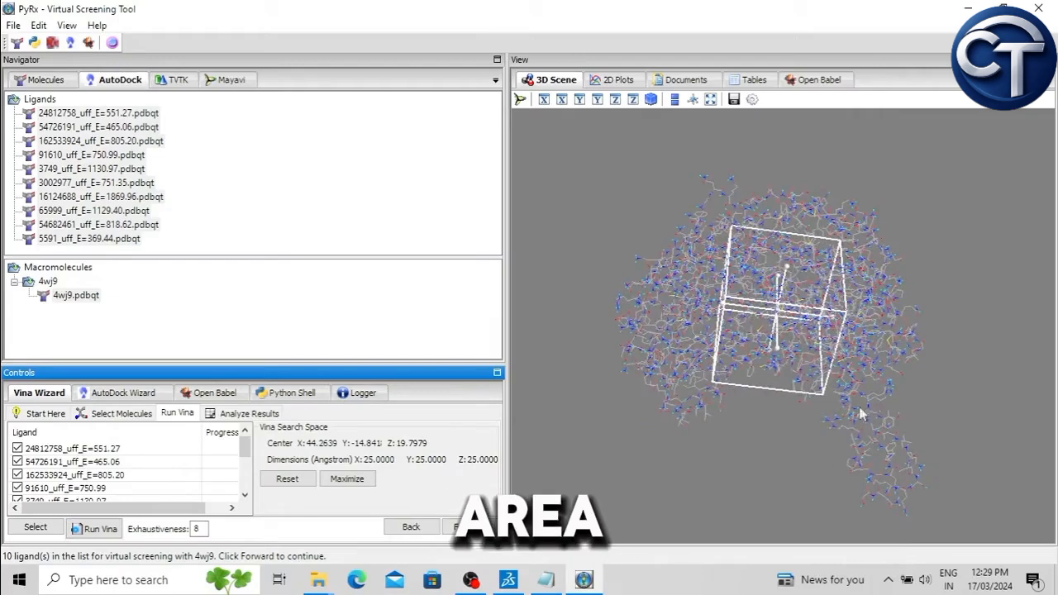
left_click_drag(924, 362, 721, 493)
left_click_drag(792, 447, 809, 387)
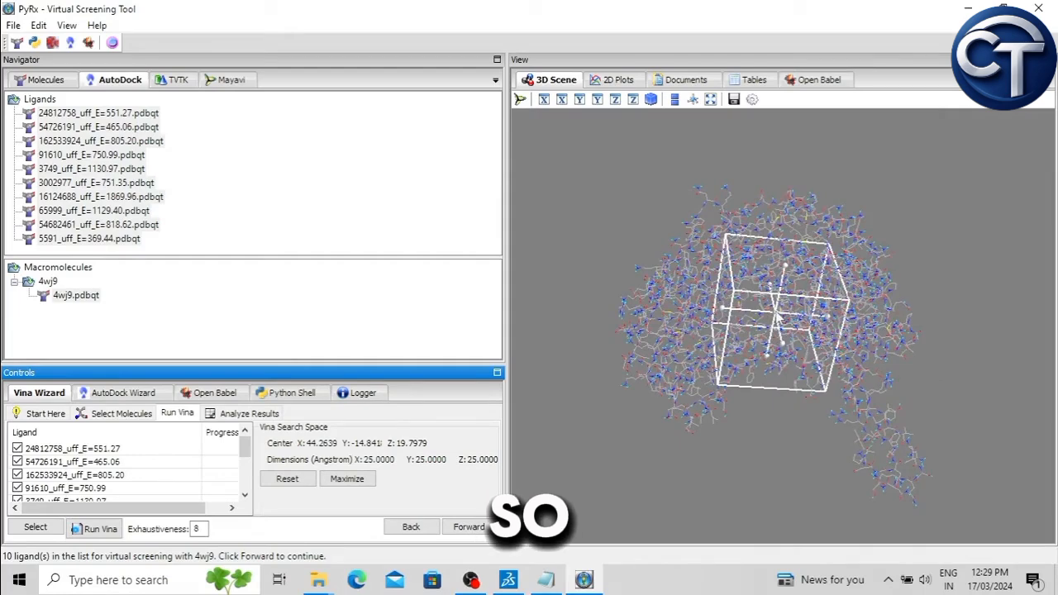
left_click_drag(777, 318, 831, 308)
left_click_drag(786, 259, 786, 248)
left_click_drag(764, 347, 720, 384)
left_click_drag(668, 457, 819, 343)
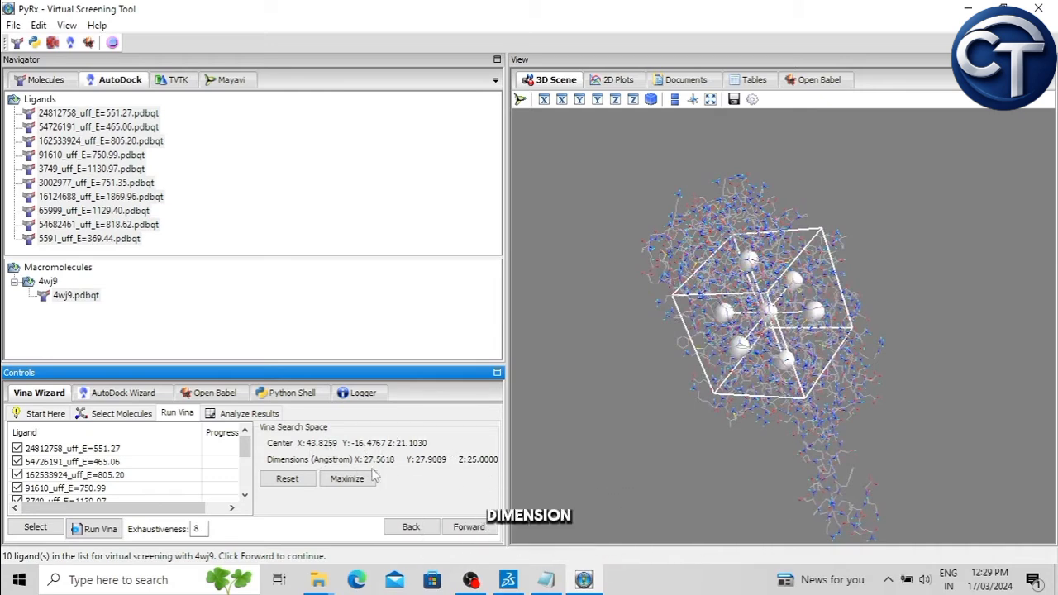
Move the search box centre to about 44.9, -12.4, 20.8, enlarge it to about 30.9 × 27.9 × 30.7 Å, and start the Vina docking
left_click_drag(647, 386, 678, 295)
left_click_drag(786, 324, 708, 383)
left_click_drag(775, 309, 777, 329)
left_click_drag(606, 298, 524, 269)
left_click_drag(748, 277, 781, 223)
left_click_drag(814, 339, 832, 345)
left_click_drag(722, 309, 706, 305)
left_click_drag(762, 274, 762, 267)
left_click_drag(774, 374, 781, 385)
left_click_drag(899, 332, 924, 468)
left_click_drag(902, 362, 839, 465)
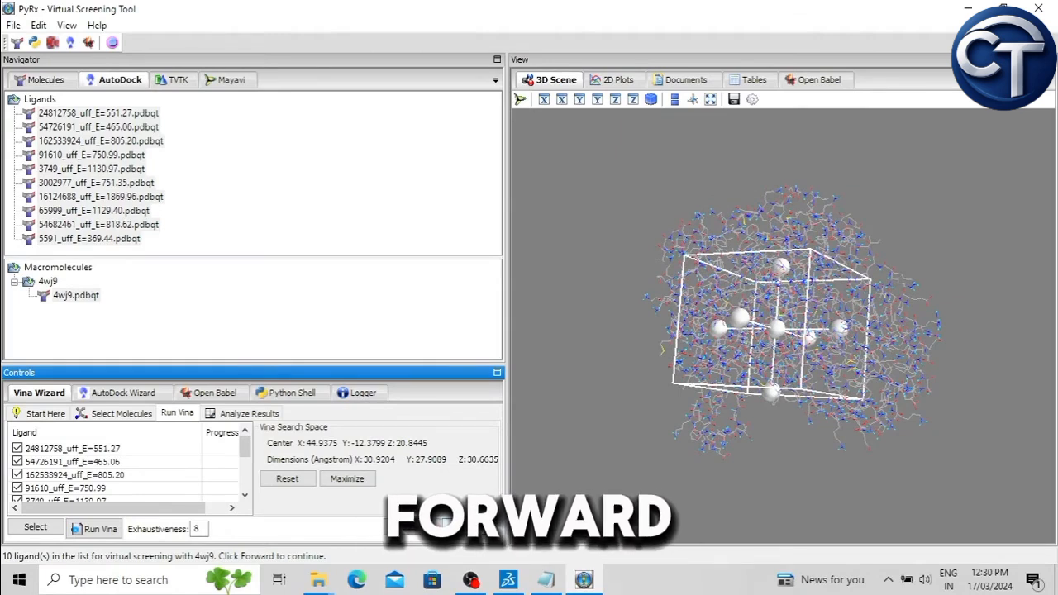
left_click(468, 527)
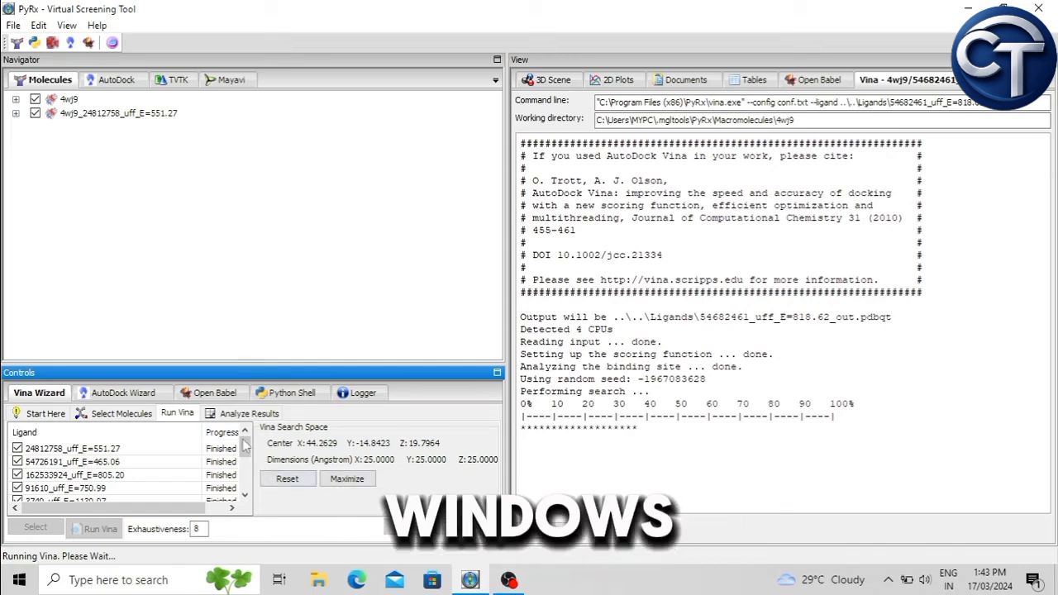
Maximize the docking controls pane and review the binding affinity, mode and RMSD values of the docked ligands
left_click(497, 373)
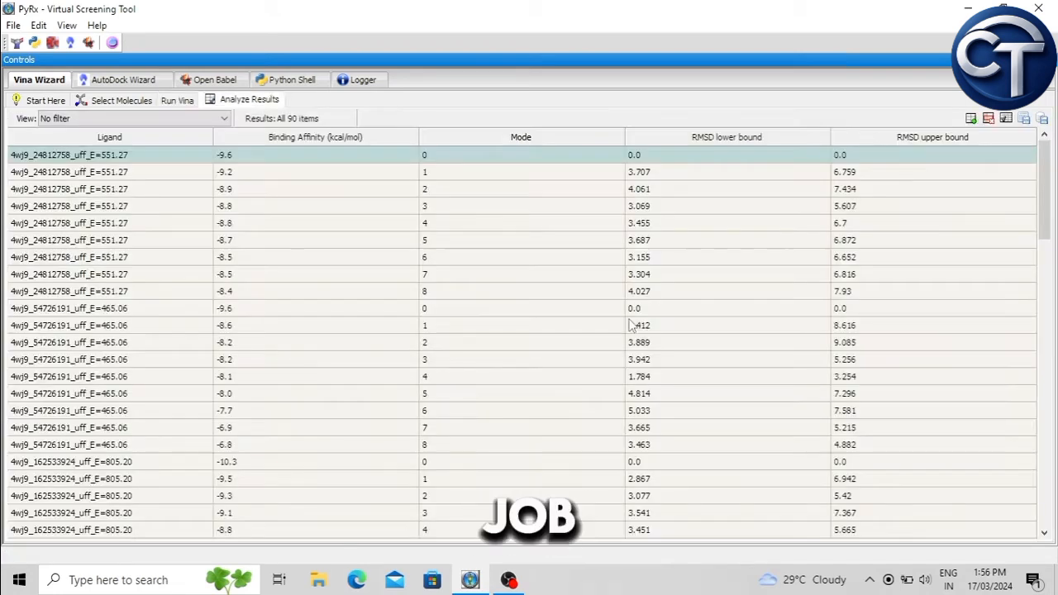
scroll(631, 325, "down", 3)
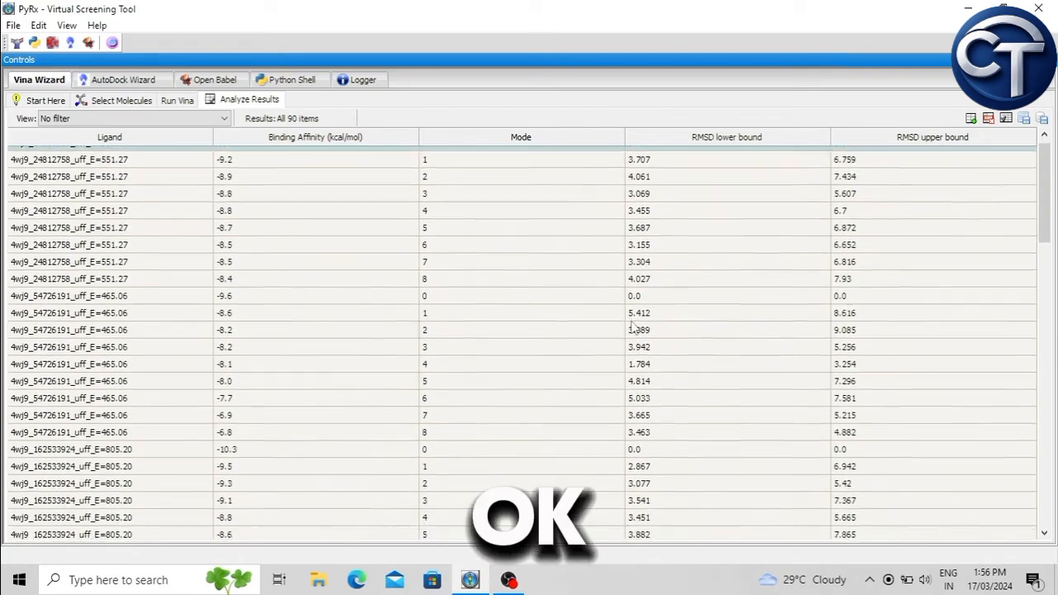
scroll(636, 327, "down", 2)
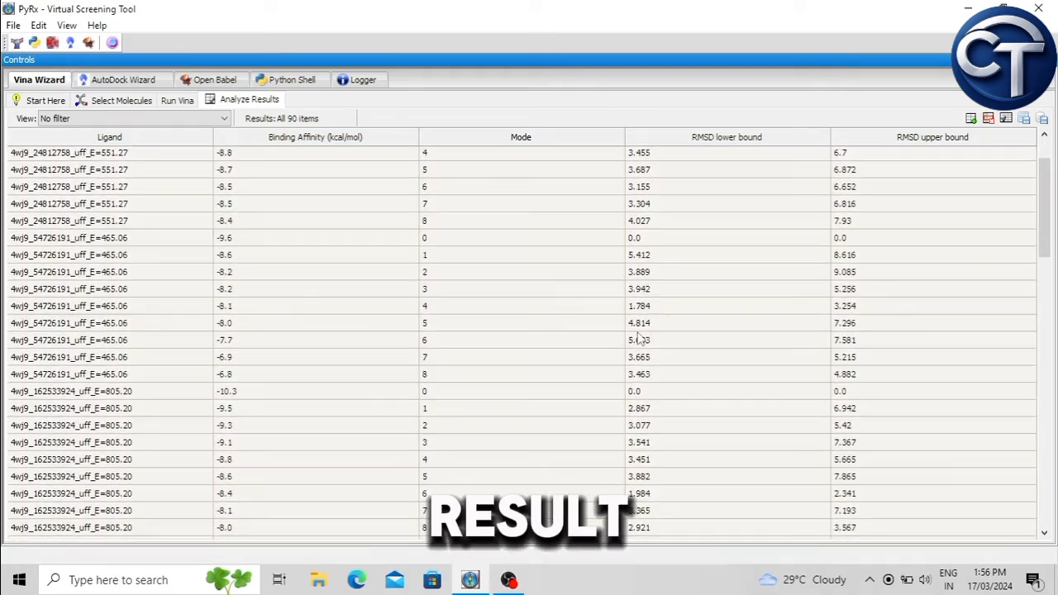
scroll(643, 342, "up", 3)
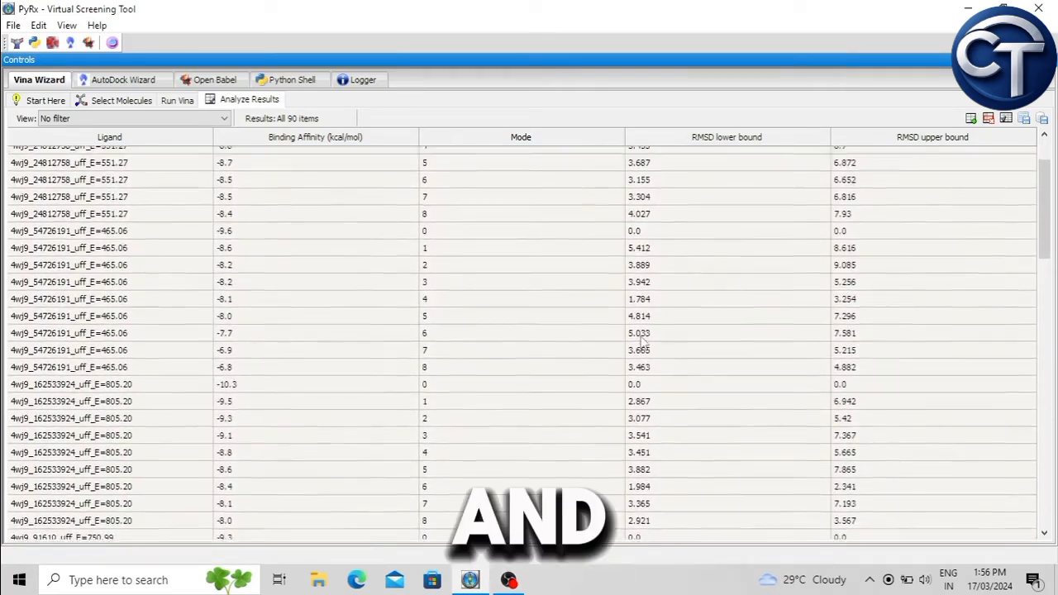
scroll(643, 342, "up", 2)
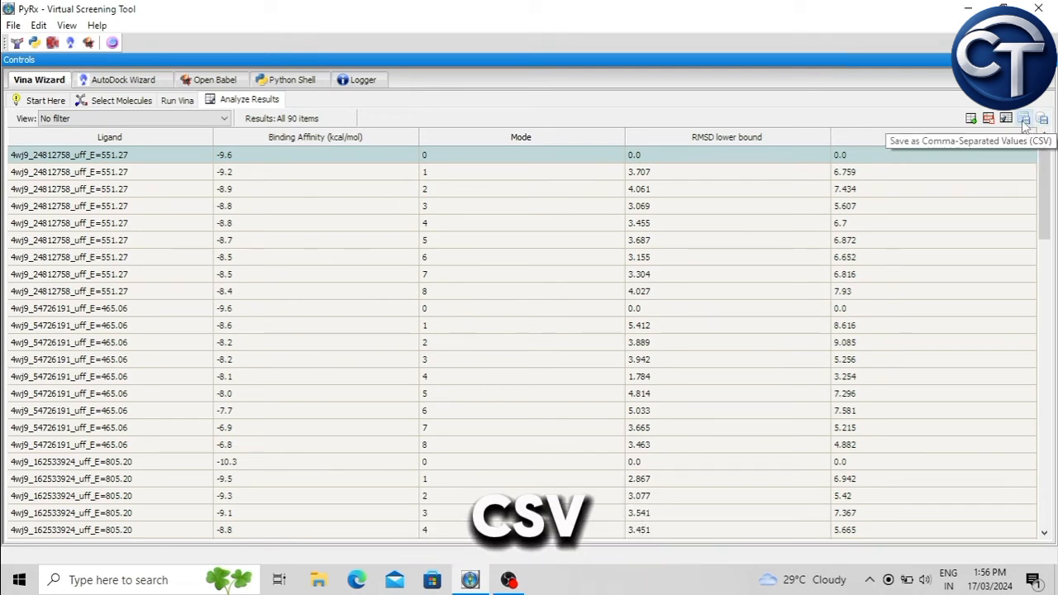
Export the docking results as a CSV file named result in the INPUT folder on the desktop
left_click(1024, 122)
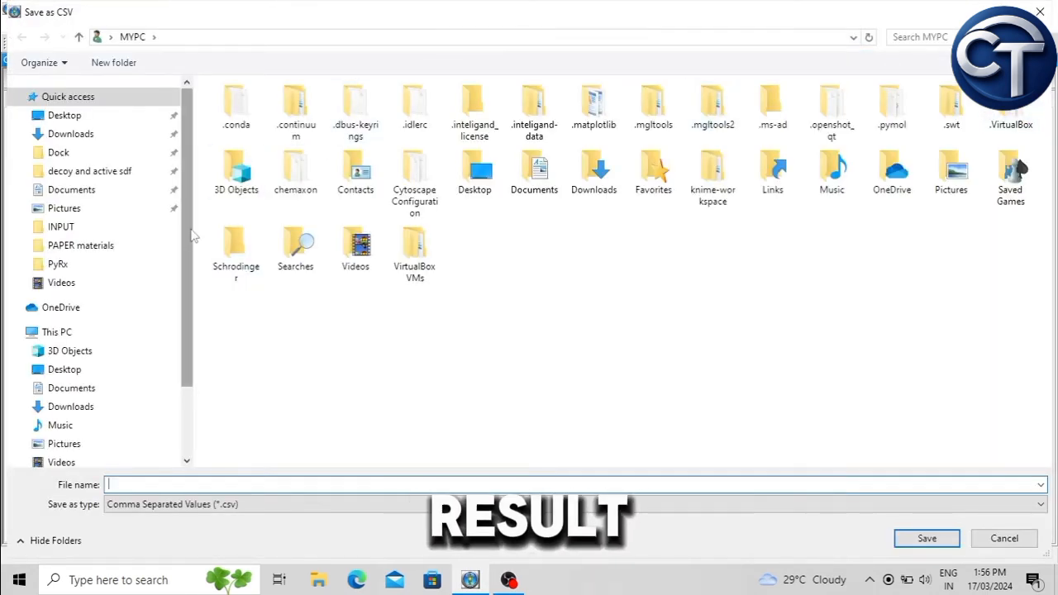
left_click(84, 119)
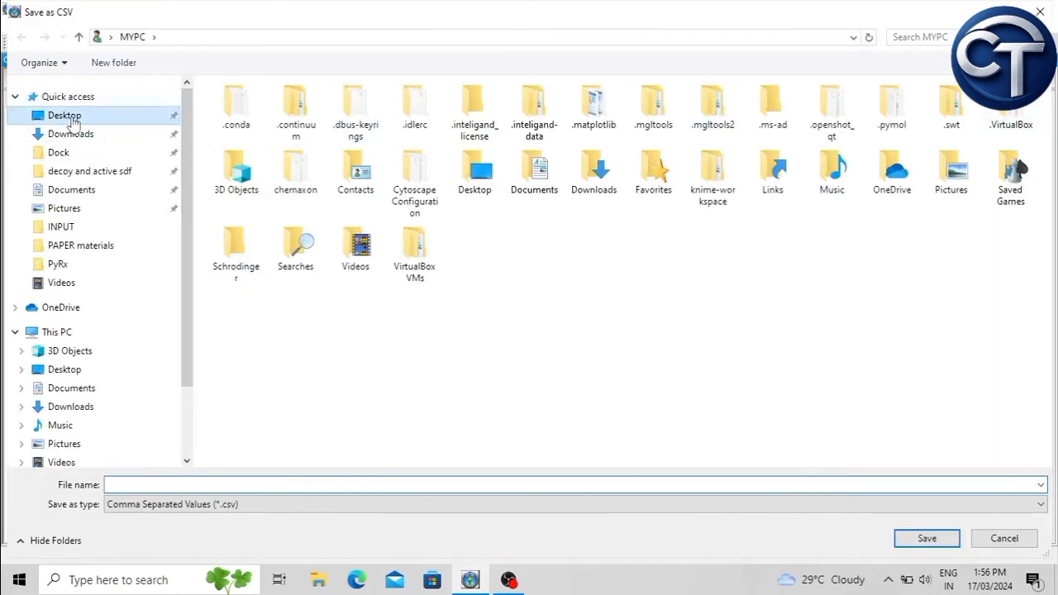
double_click(572, 136)
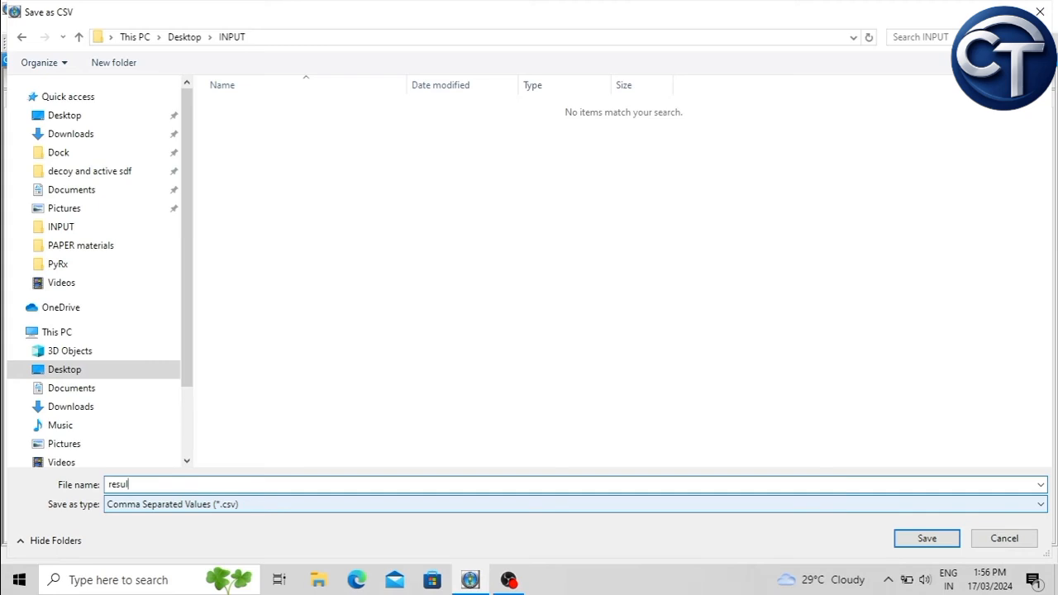
left_click(927, 538)
Minimize PyRx and OBS, then open the INPUT folder from the desktop in a maximized File Explorer window
left_click(968, 8)
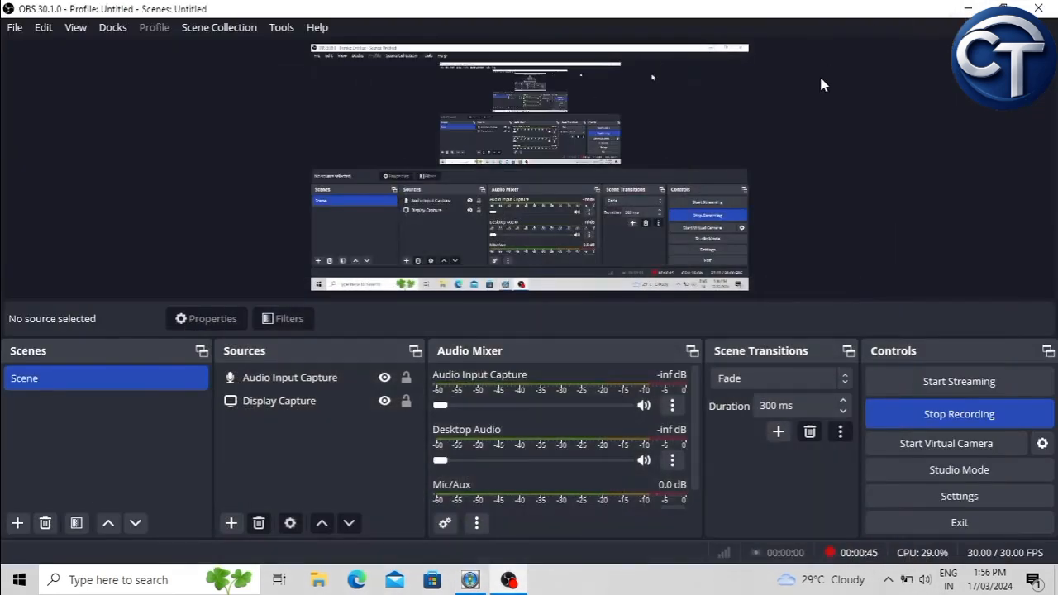
left_click(968, 8)
double_click(494, 29)
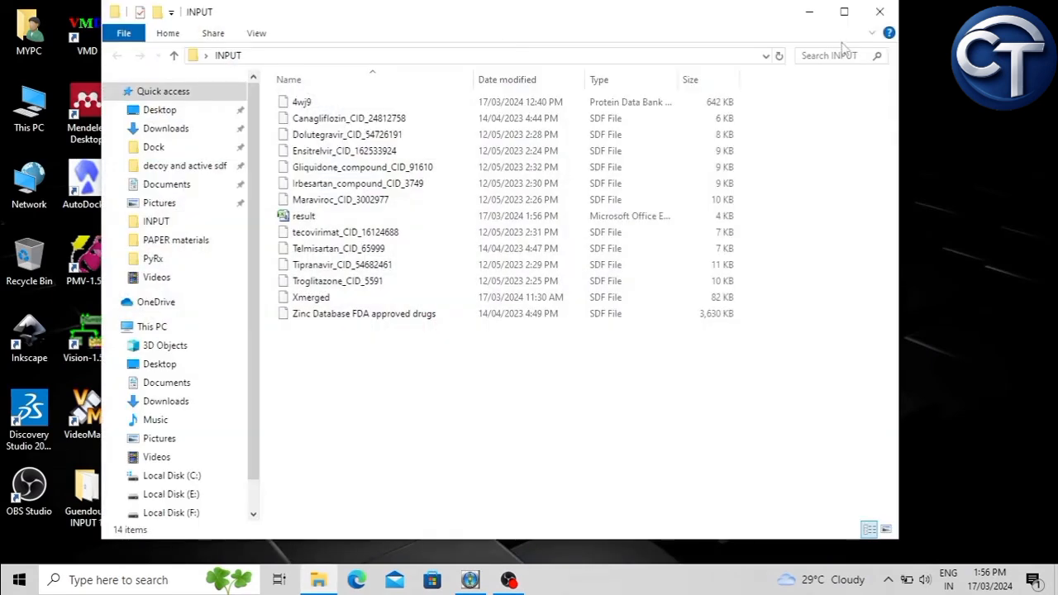
left_click(844, 11)
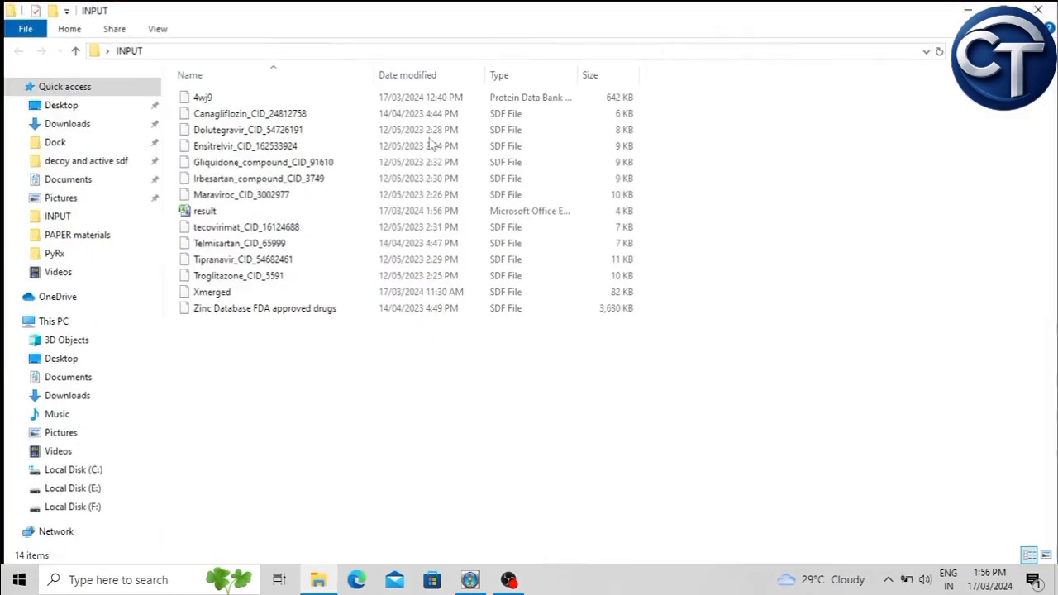
Open the result CSV from the INPUT folder in a maximized Excel window and adjust the Ligand and Binding Affinity column widths
double_click(207, 211)
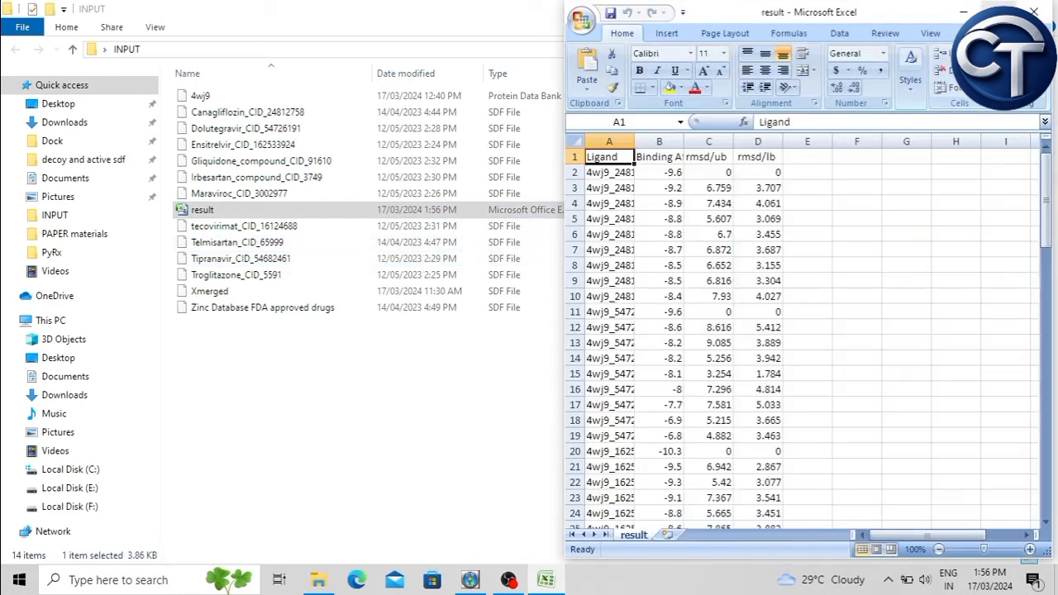
left_click(1002, 10)
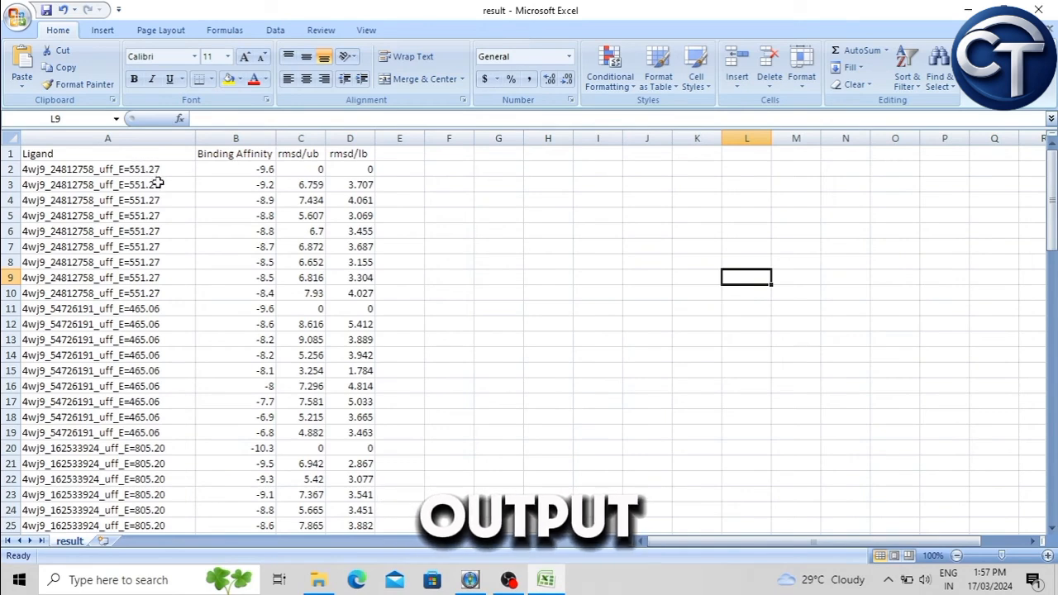
left_click_drag(113, 169, 243, 295)
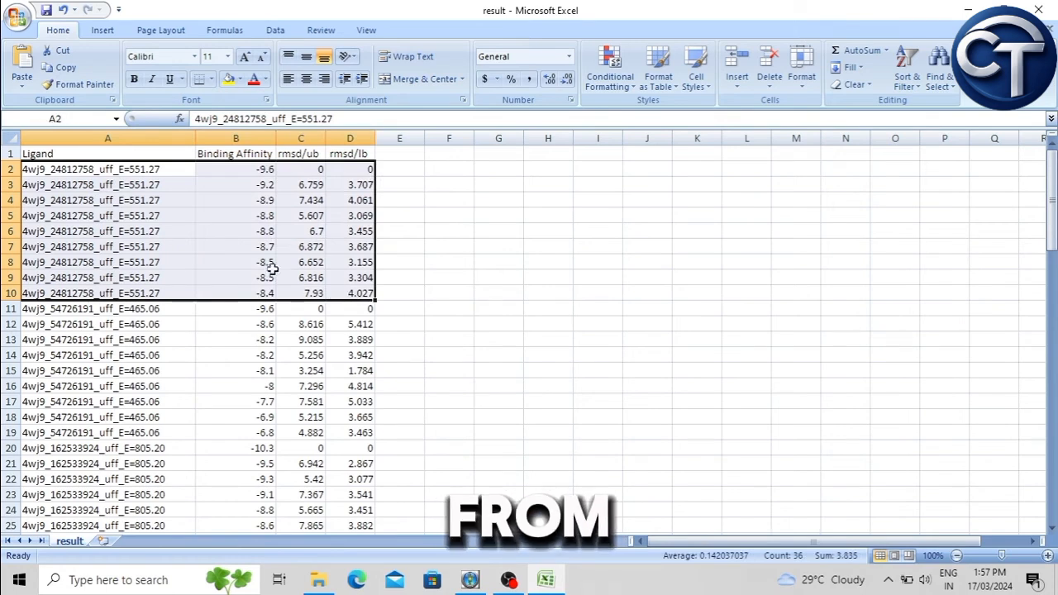
left_click(214, 168)
left_click_drag(284, 143, 272, 143)
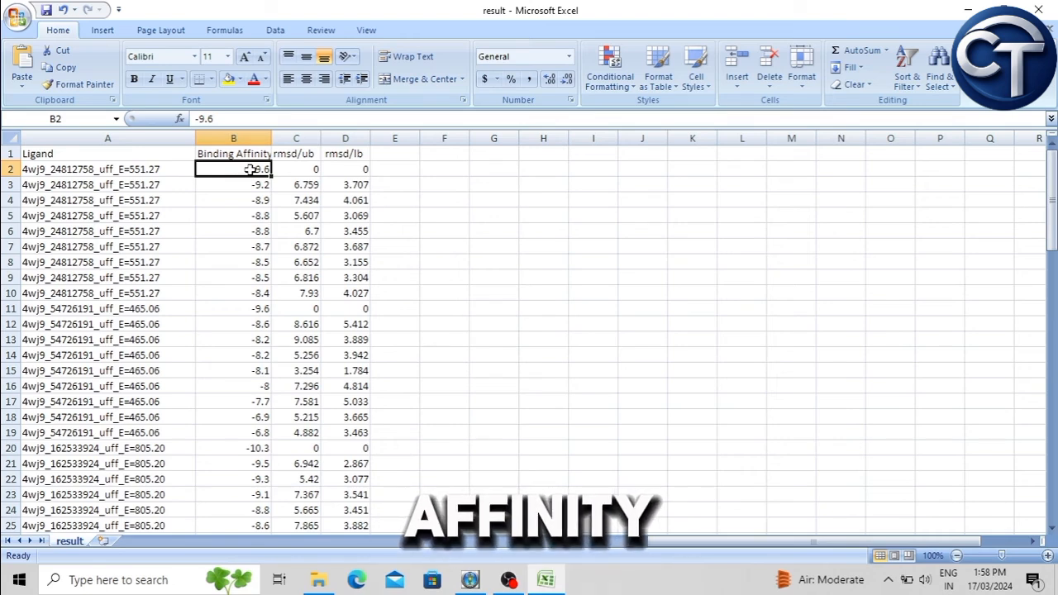
Examine the binding affinity and RMSD rows of ligand 54726191 and the first pose of ligand 24812758
scroll(236, 267, "down", 2)
scroll(177, 264, "up", 1)
left_click_drag(96, 261, 353, 386)
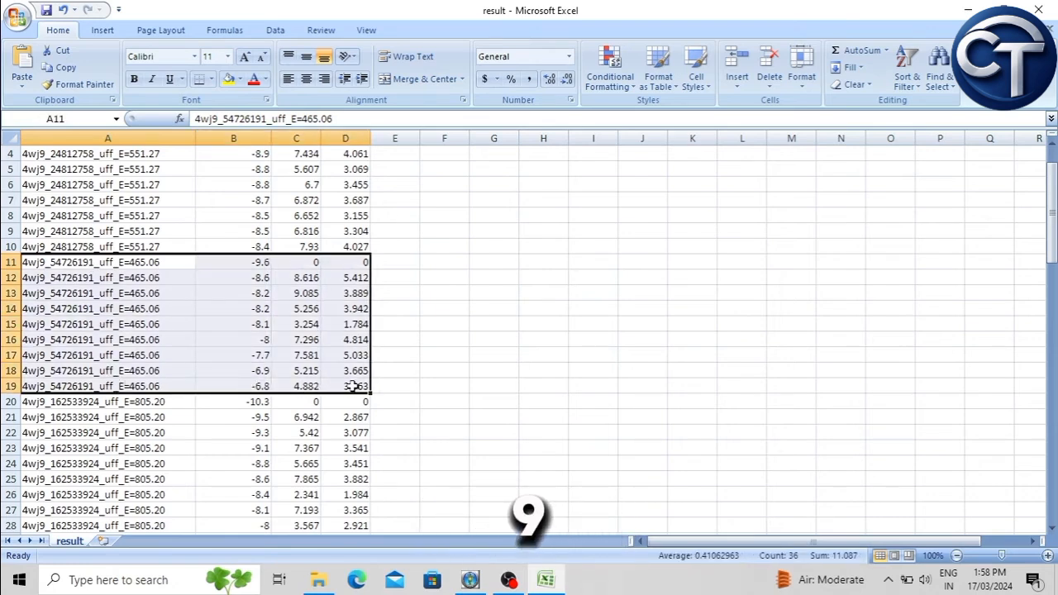
left_click(10, 262)
left_click(419, 284)
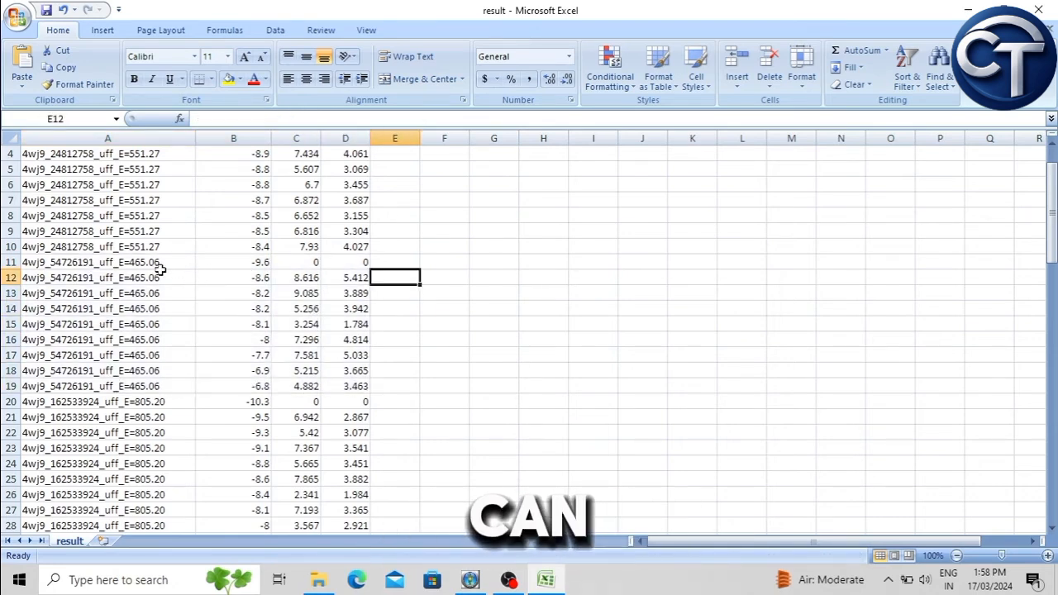
scroll(142, 371, "up", 1)
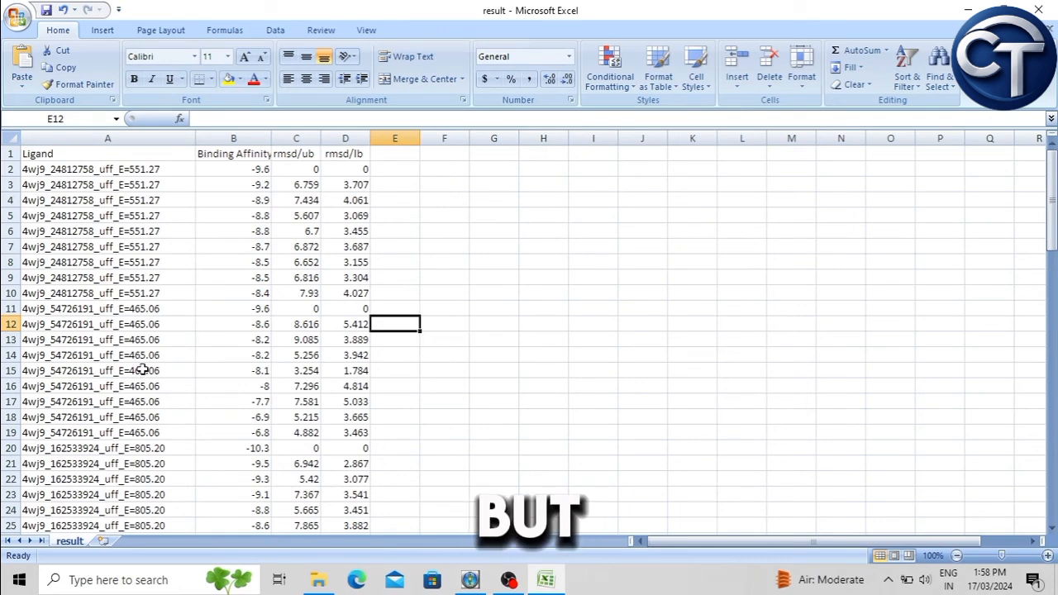
left_click(9, 170)
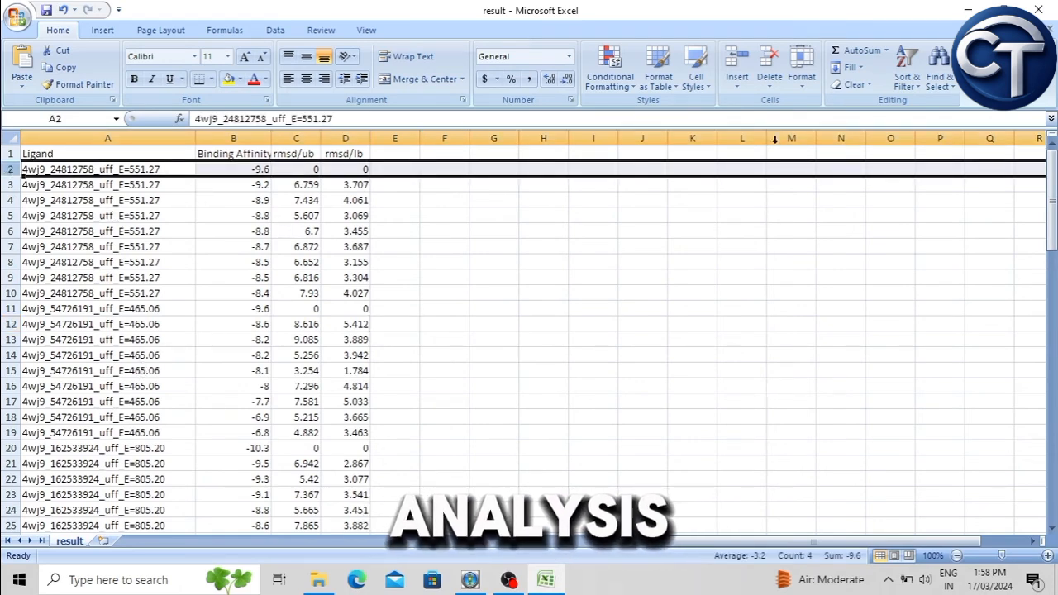
Minimize the result workbook, switch to PyRx, and restore the controls pane to its normal size
left_click(968, 9)
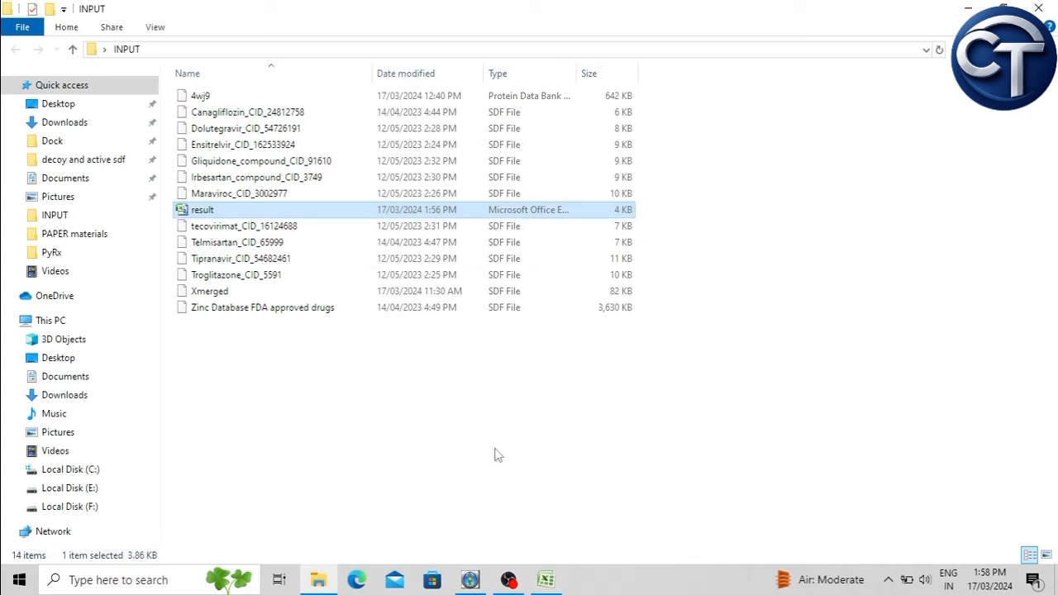
left_click(470, 580)
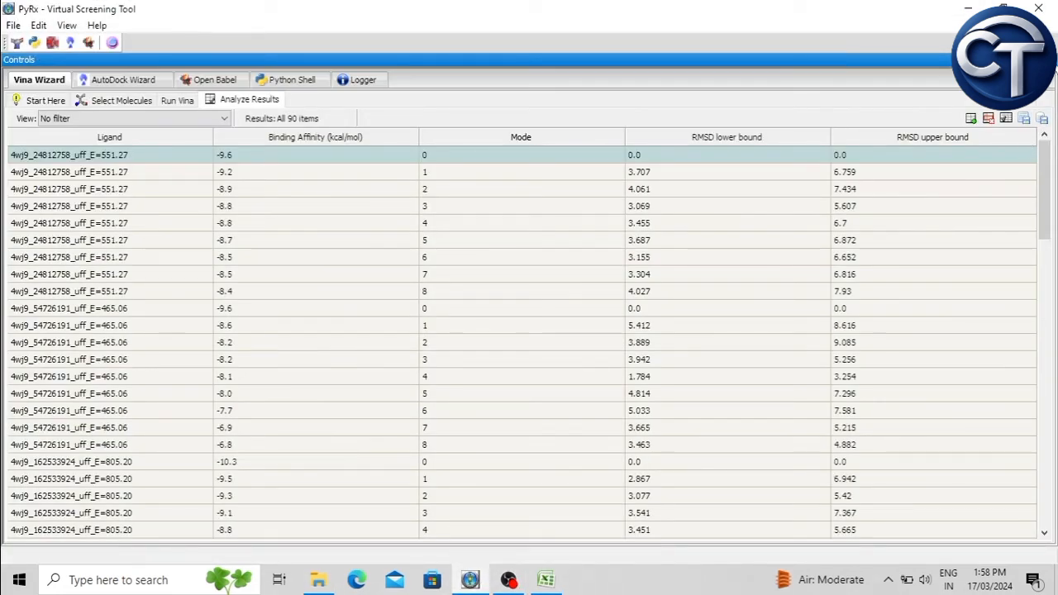
double_click(697, 57)
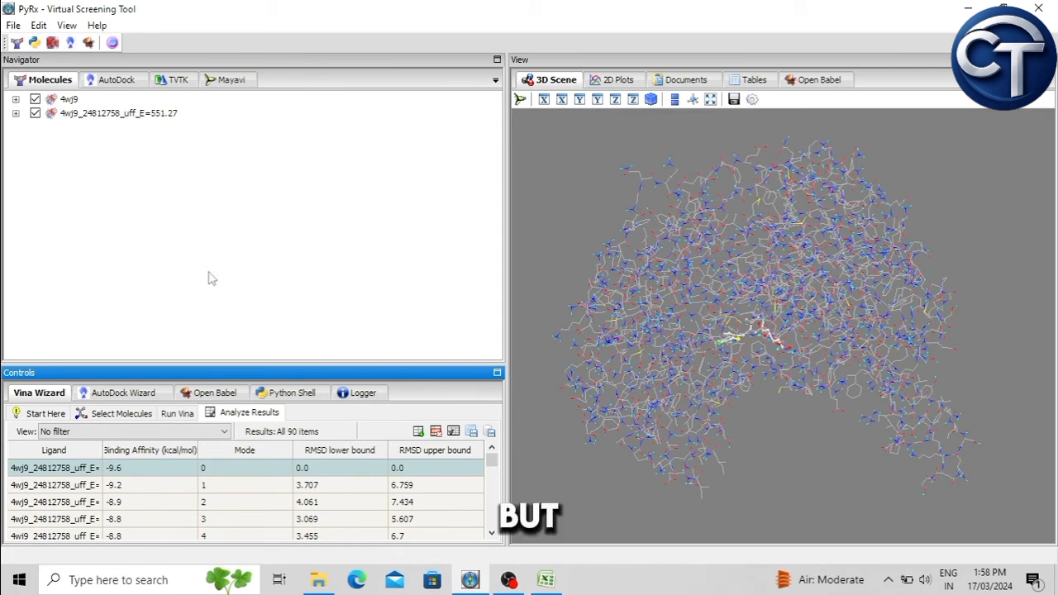
right_click(205, 216)
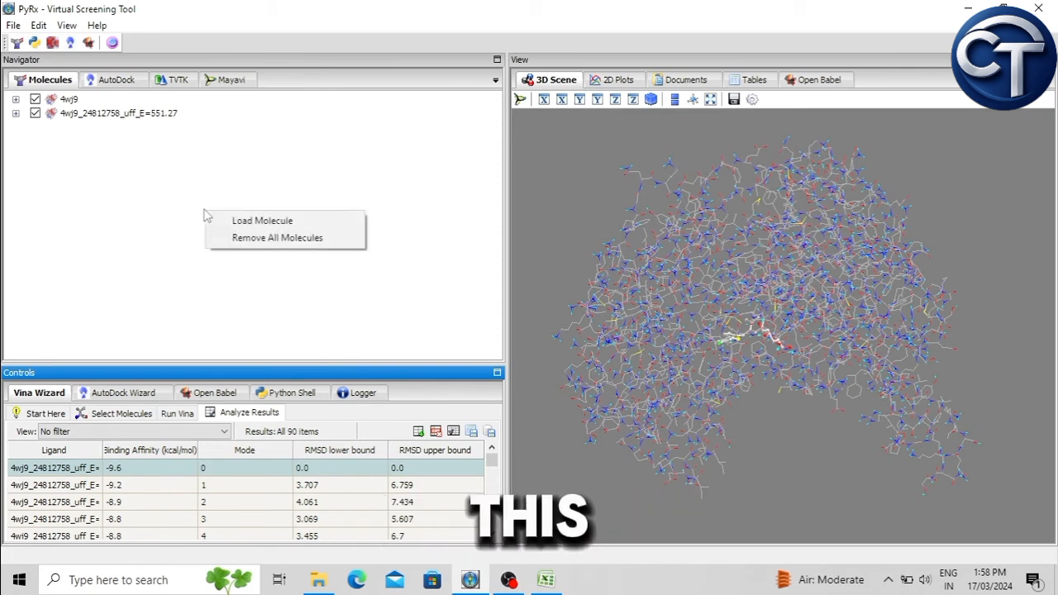
Expand the 4wj9 macromolecule, enlarge the macromolecules list, and load 16124688_uff_E=1869.96_out.pdbqt into the 3D scene
left_click(113, 82)
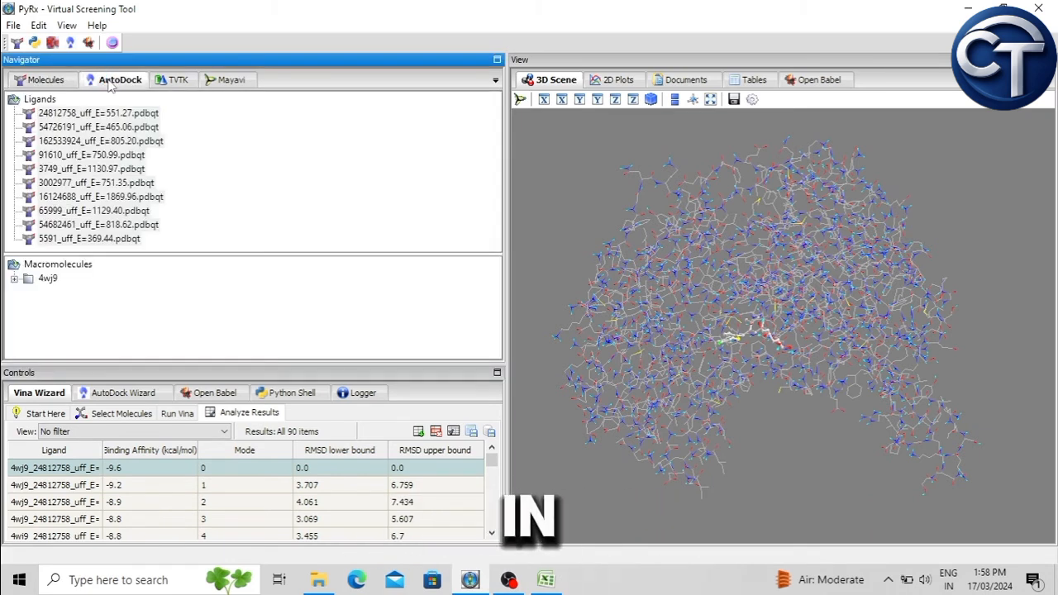
left_click(14, 279)
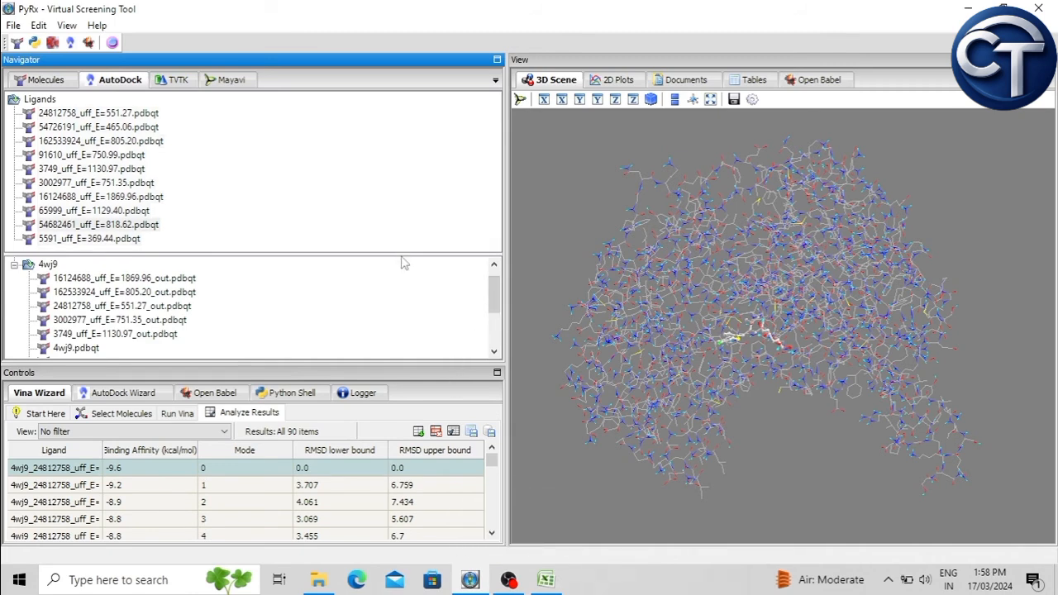
left_click_drag(401, 252, 405, 173)
mouse_move(499, 250)
left_mouse_down()
mouse_move(493, 240)
mouse_move(492, 300)
mouse_move(494, 240)
left_mouse_up()
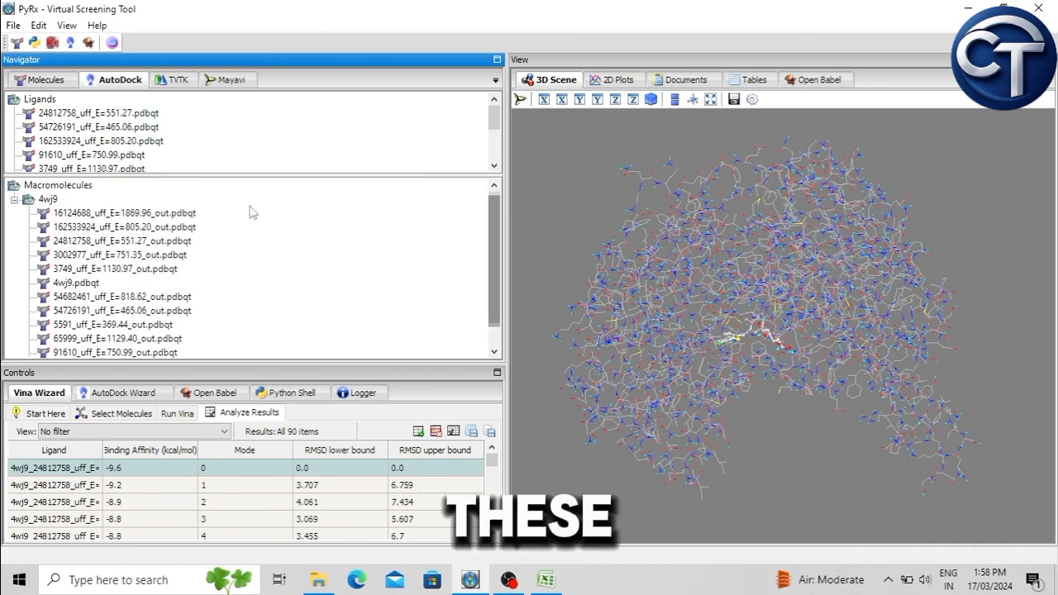
left_click(108, 213)
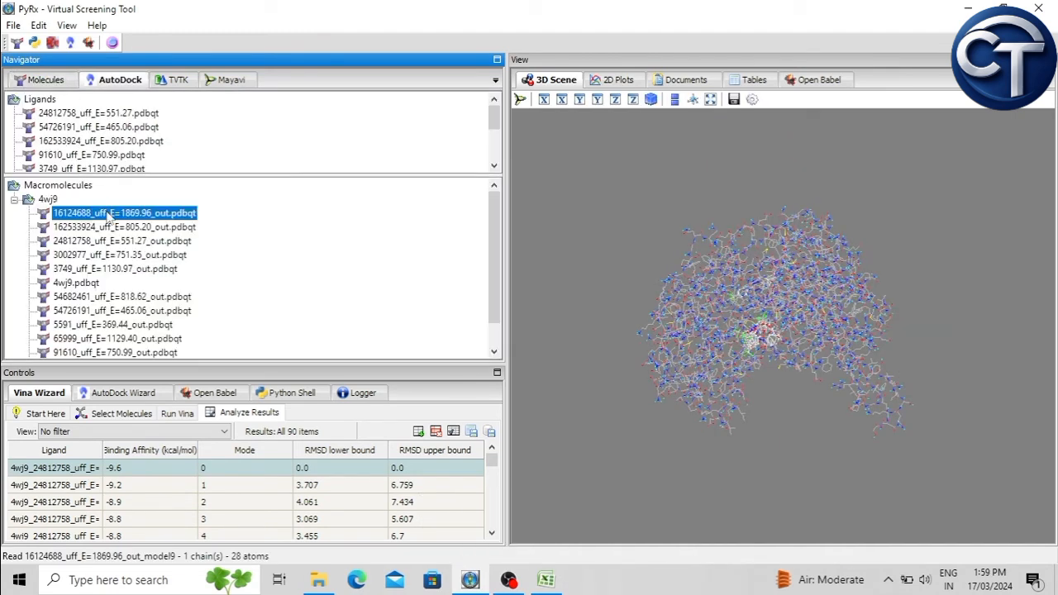
Hide 4wj9, 4wj9_24812758_uff_E=551.27 and poses 2 to 9 of 16124688_uff_E=1869.96_out, leaving only model1 displayed in the 3D scene
left_click(48, 83)
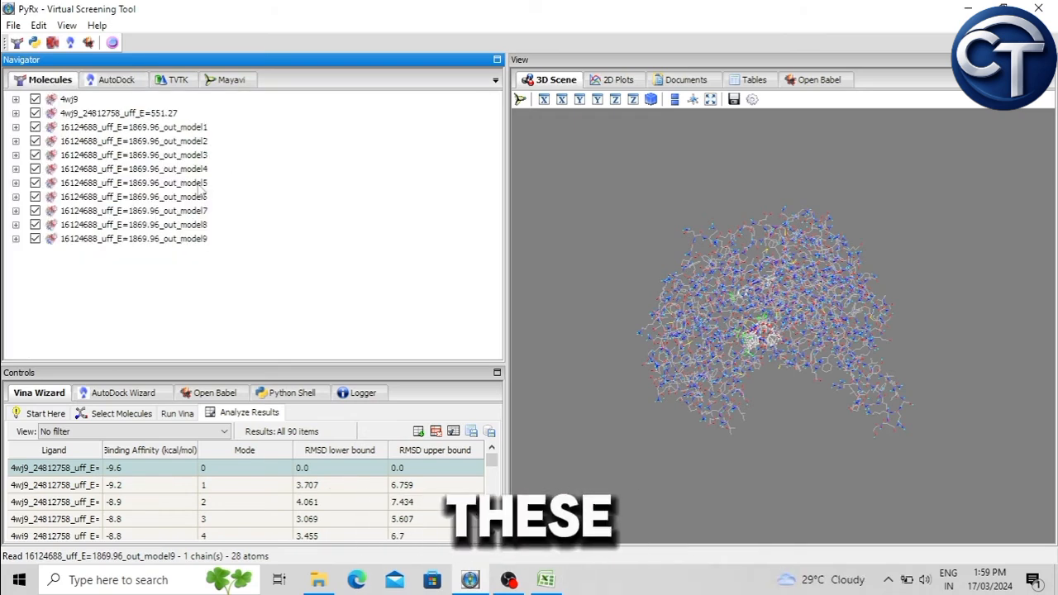
left_click(199, 129)
left_click(200, 143)
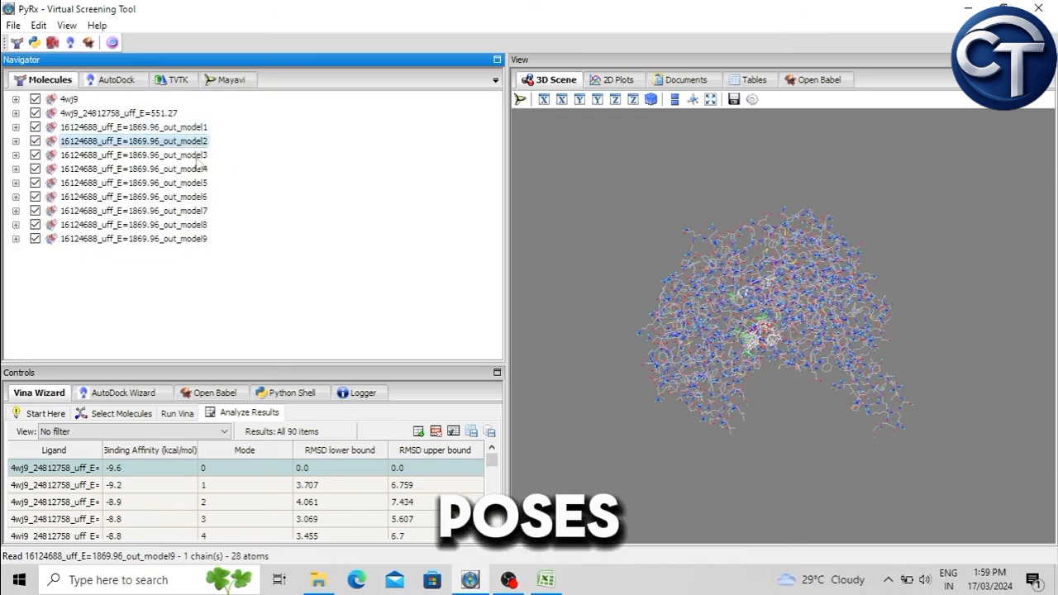
left_click(190, 129)
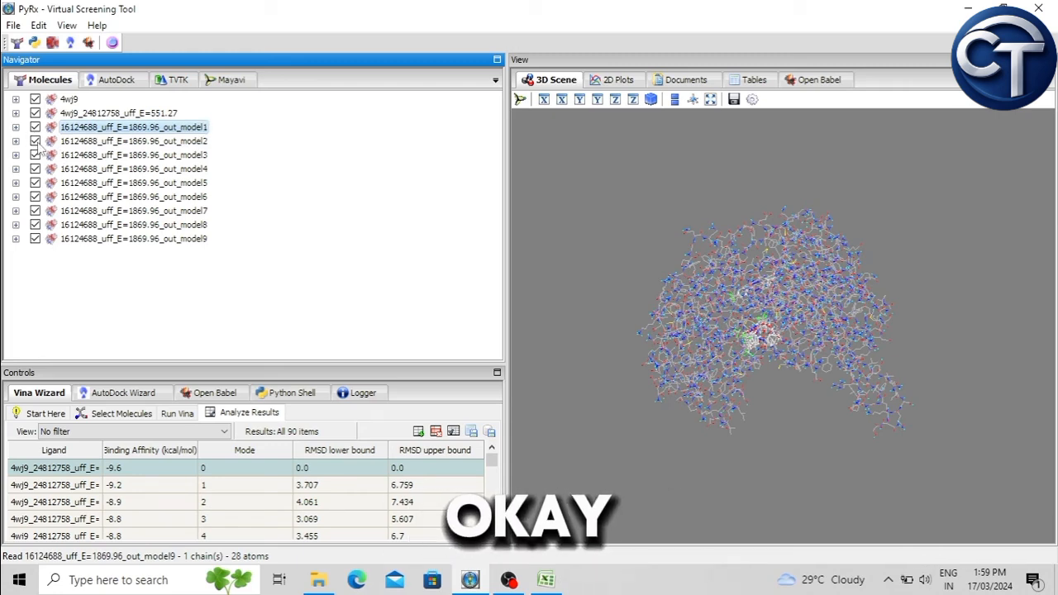
left_click(34, 182)
left_click(34, 197)
left_click(34, 211)
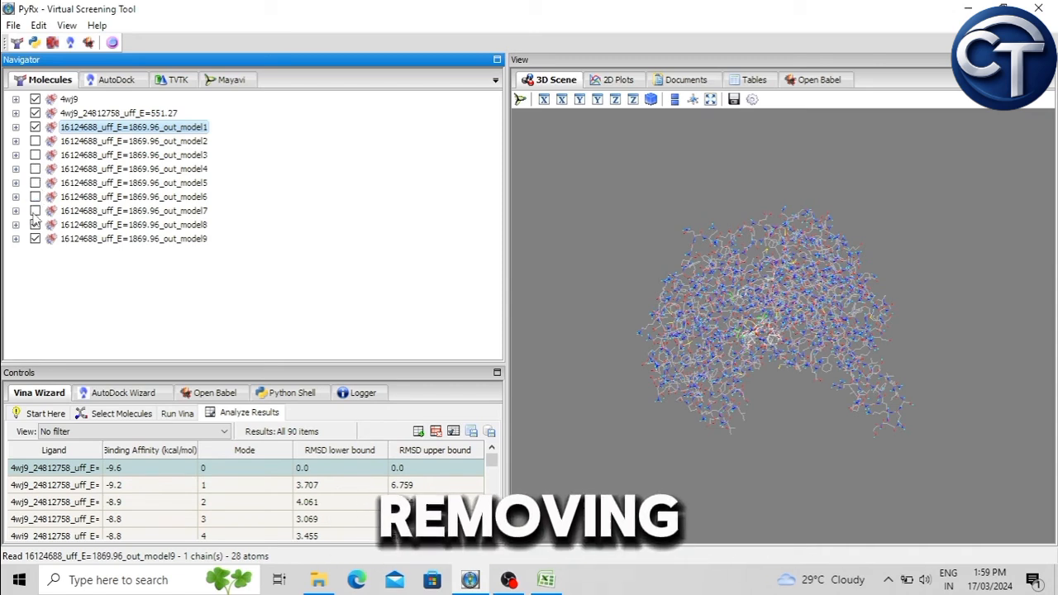
left_click(35, 225)
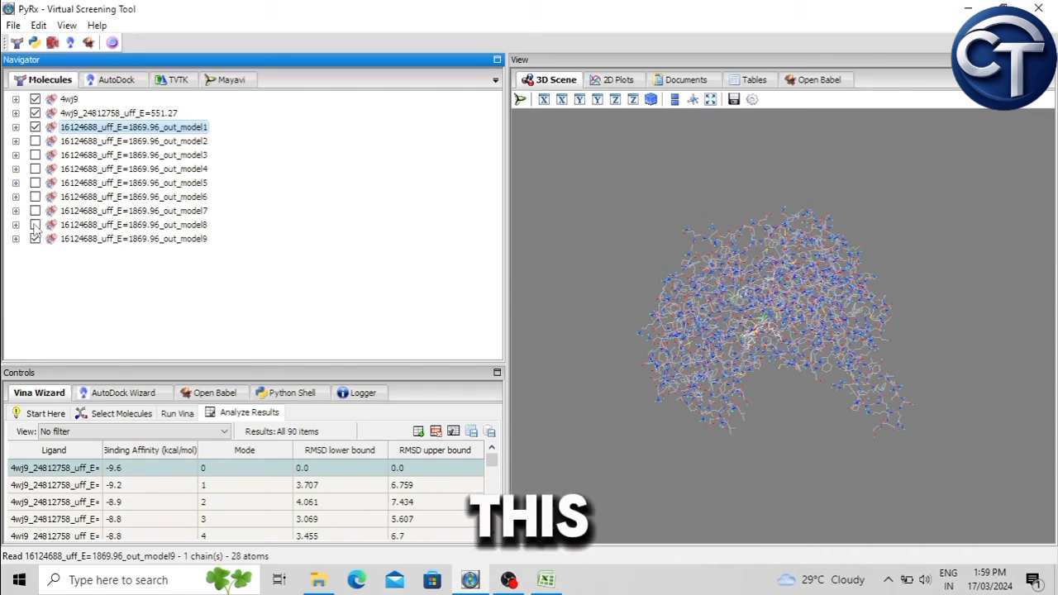
left_click(35, 99)
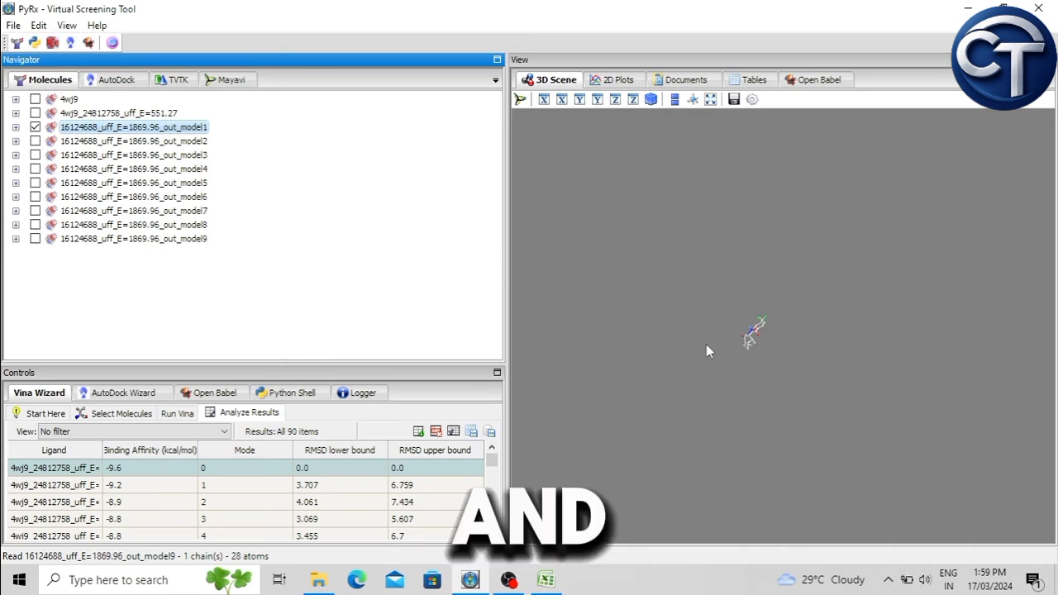
scroll(707, 350, "up", 5)
left_click_drag(695, 369, 868, 297)
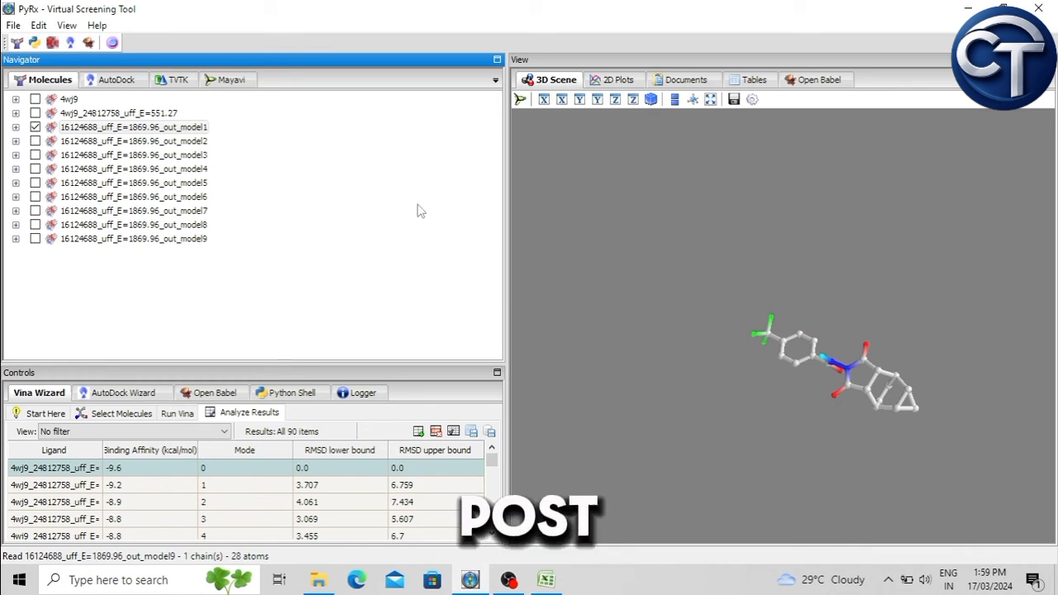
Save 16124688_uff_E=1869.96_out_model1 as a PDB file named 1st ligand.pdb in the INPUT folder on the desktop
left_click(181, 130)
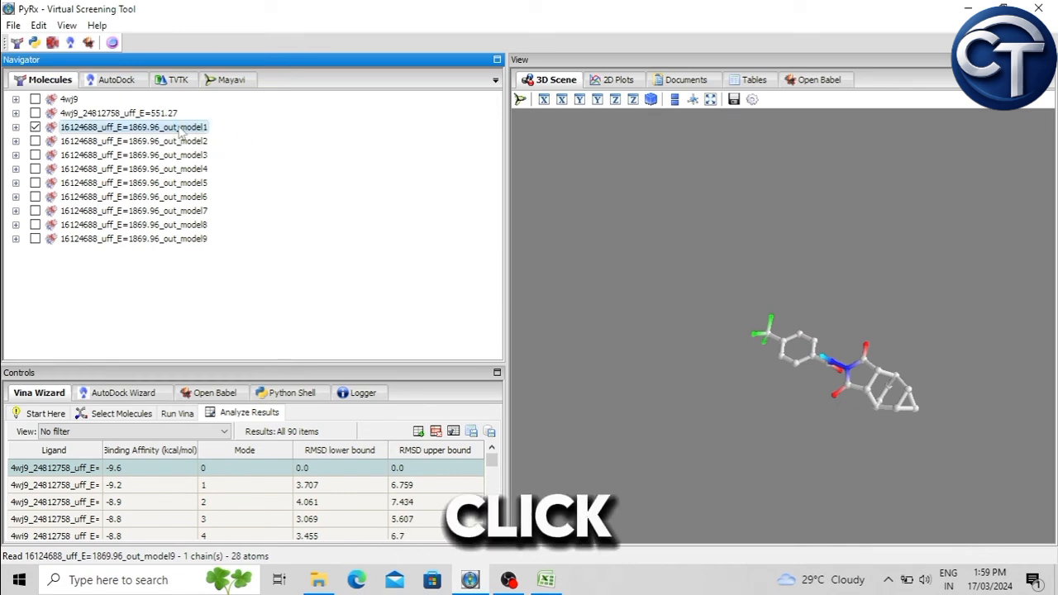
right_click(181, 131)
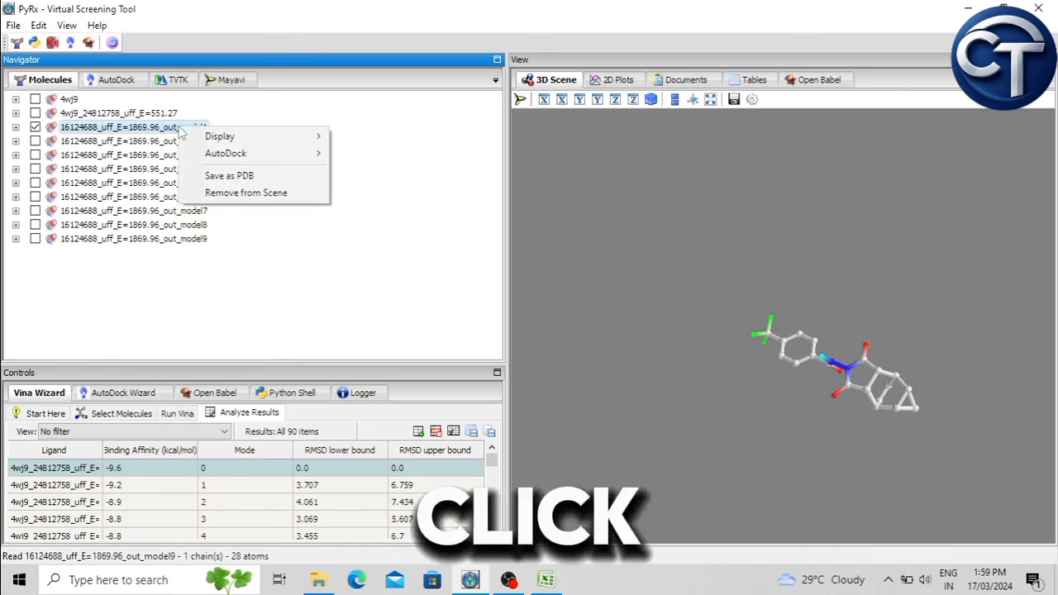
left_click(239, 176)
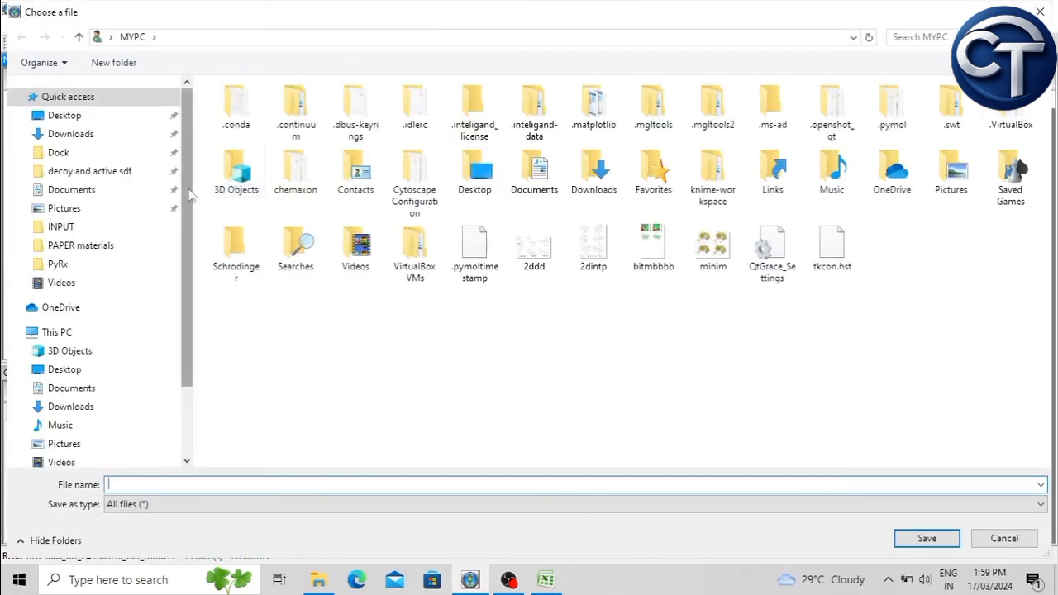
left_click(81, 117)
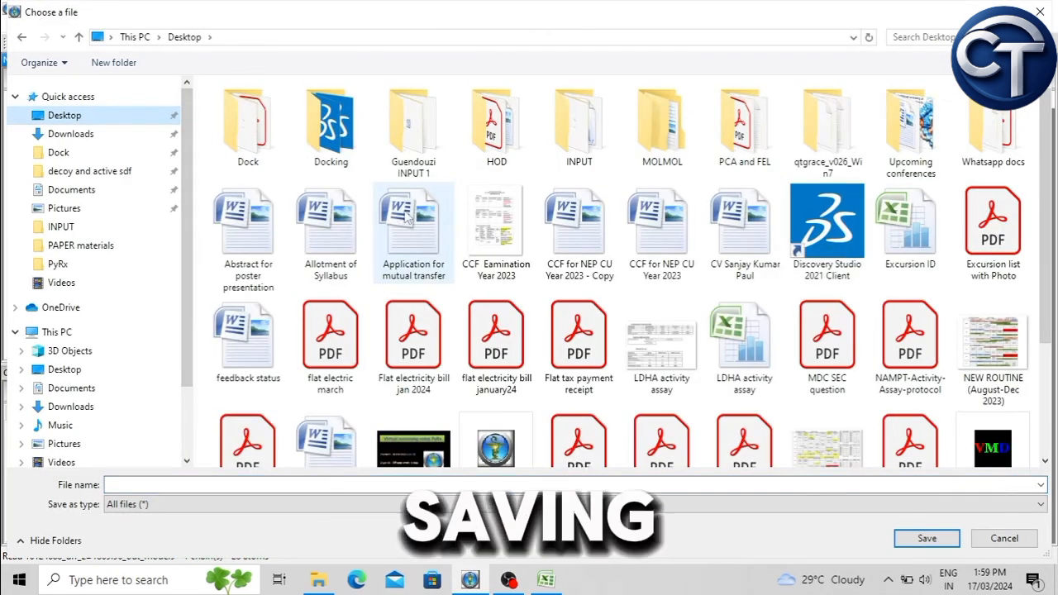
double_click(579, 124)
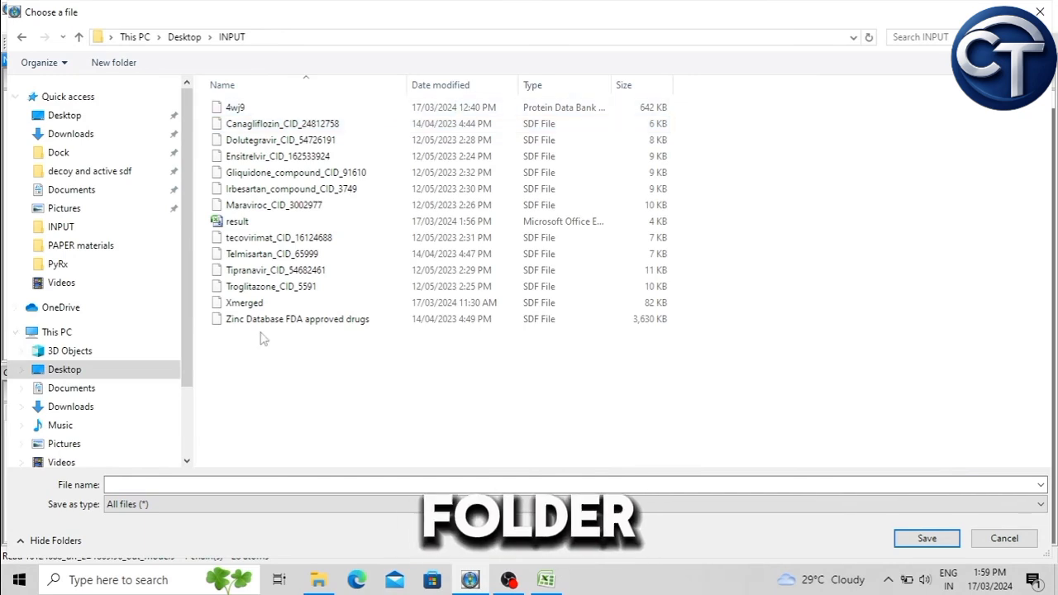
left_click(206, 484)
type("1st.pdb")
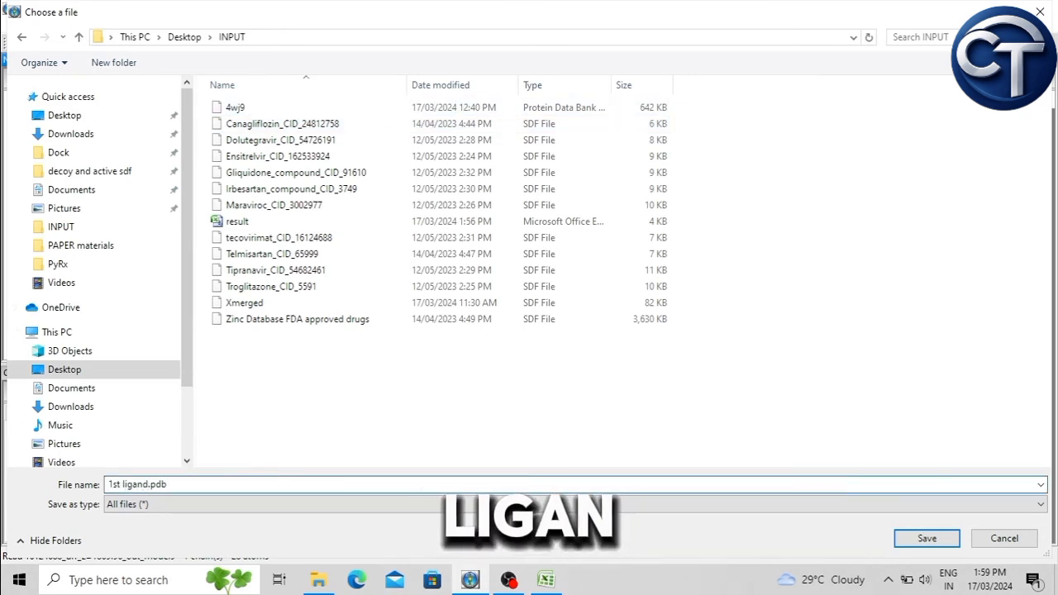
left_click(927, 539)
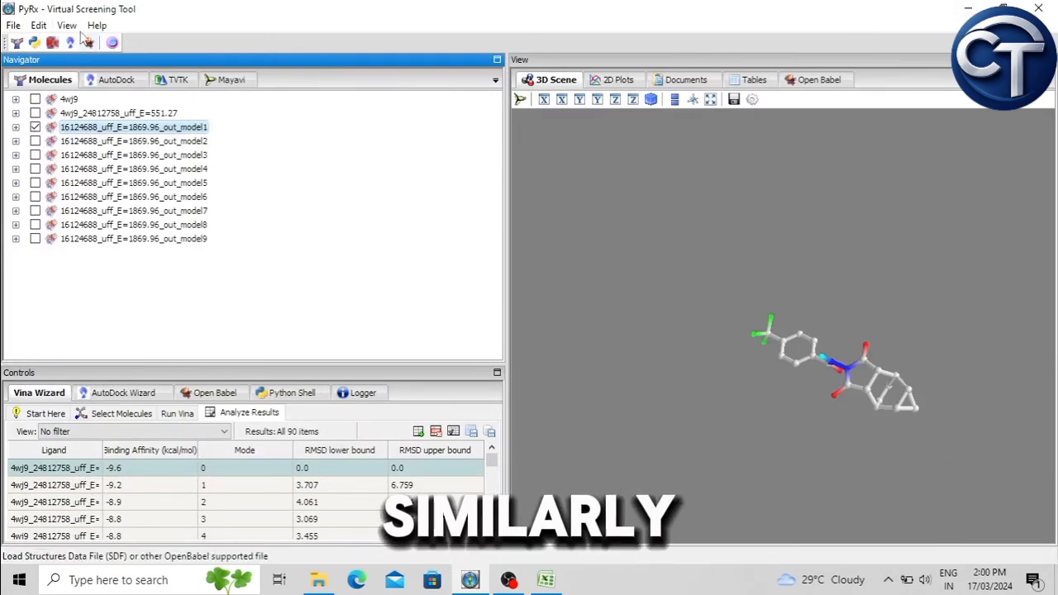
Load the docked poses of 162533924_uff_E=805.20_out.pdbqt from the 4wj9 macromolecule into the 3D scene
left_click(122, 86)
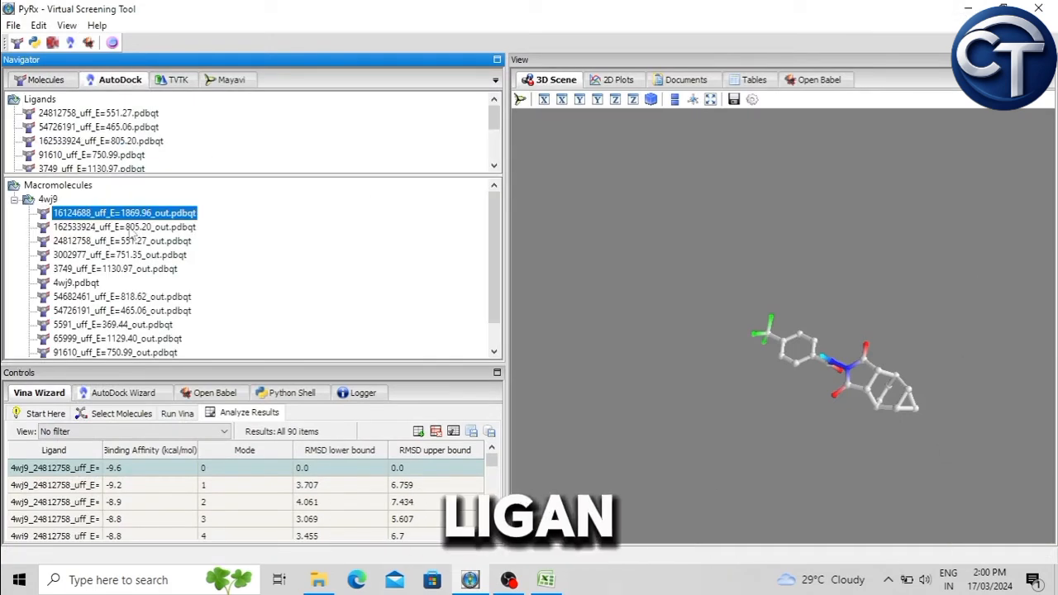
double_click(92, 227)
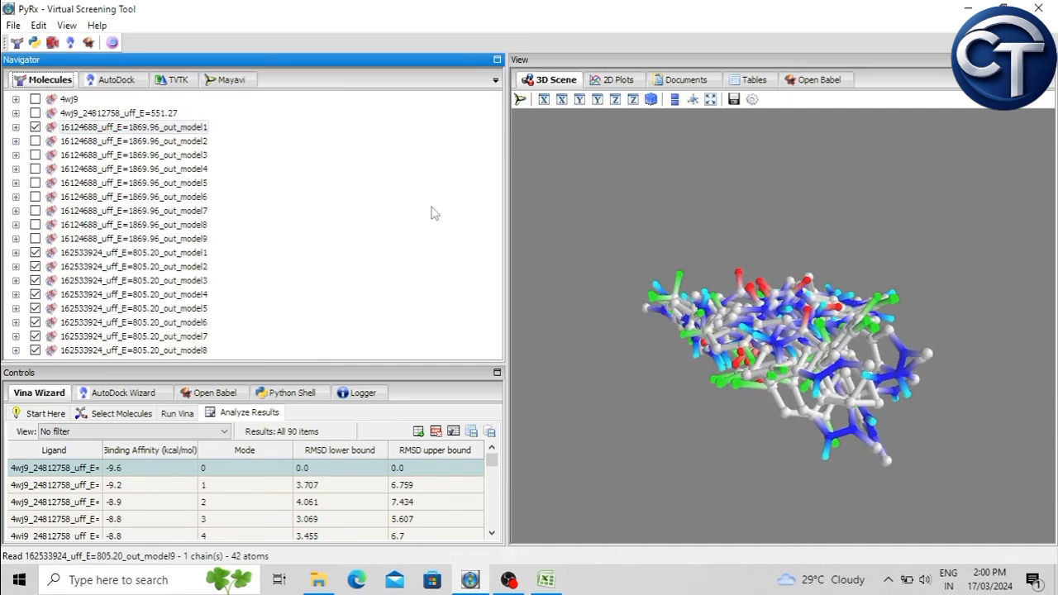
Hide poses 2 to 9 of 162533924_uff_E=805.20_out, keeping its model1 displayed in the 3D scene
left_click(34, 81)
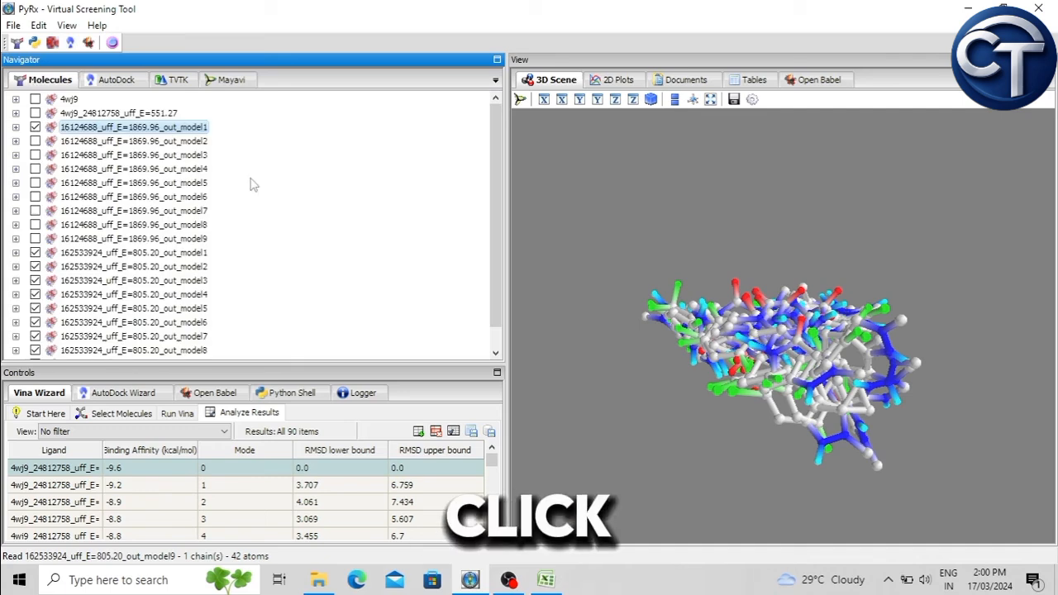
left_click(66, 232)
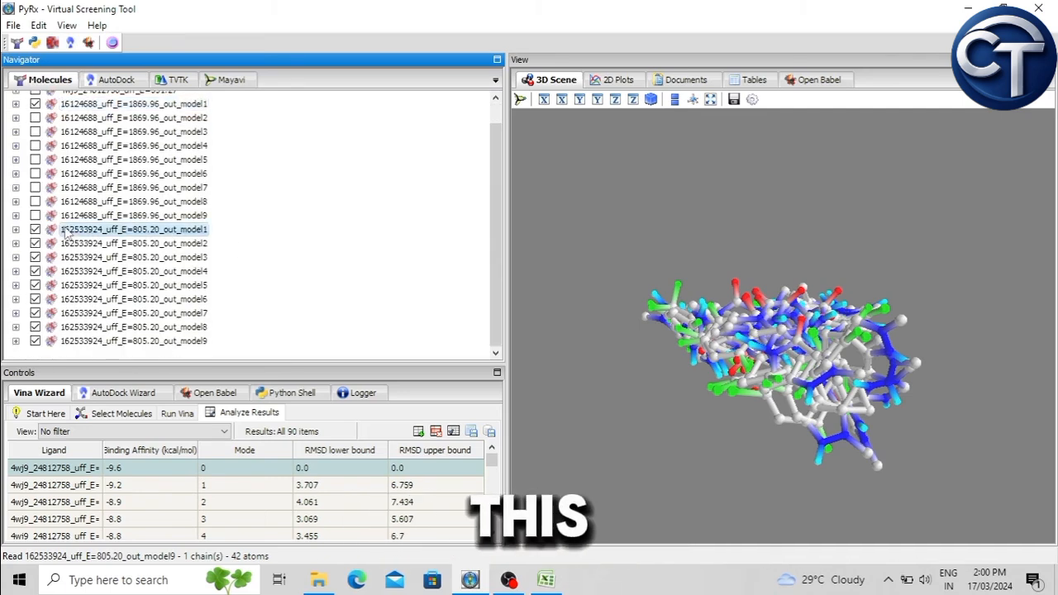
left_click(35, 243)
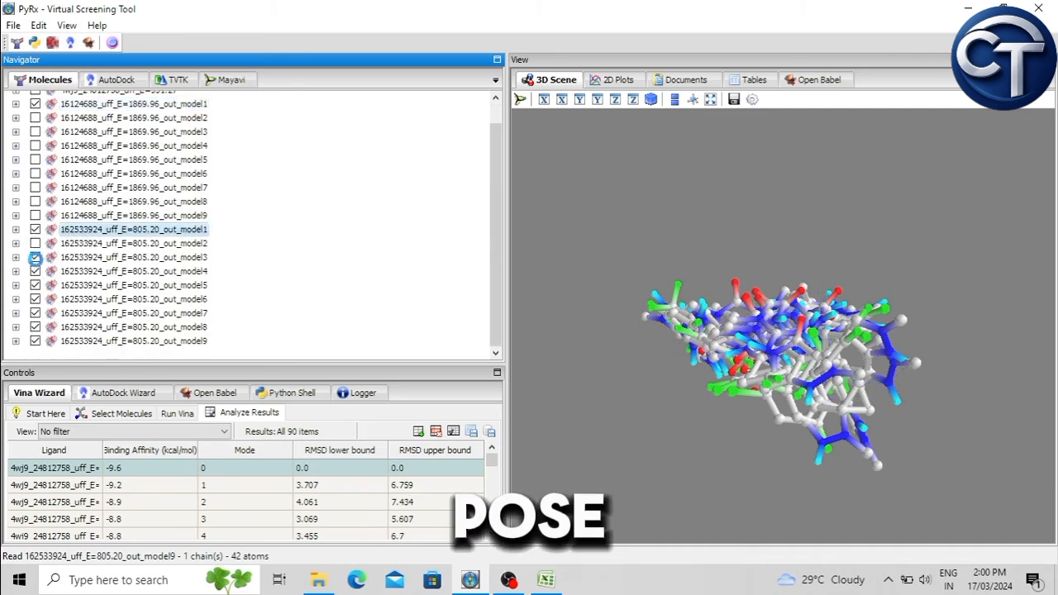
left_click(35, 257)
left_click(35, 272)
left_click(35, 285)
left_click(35, 299)
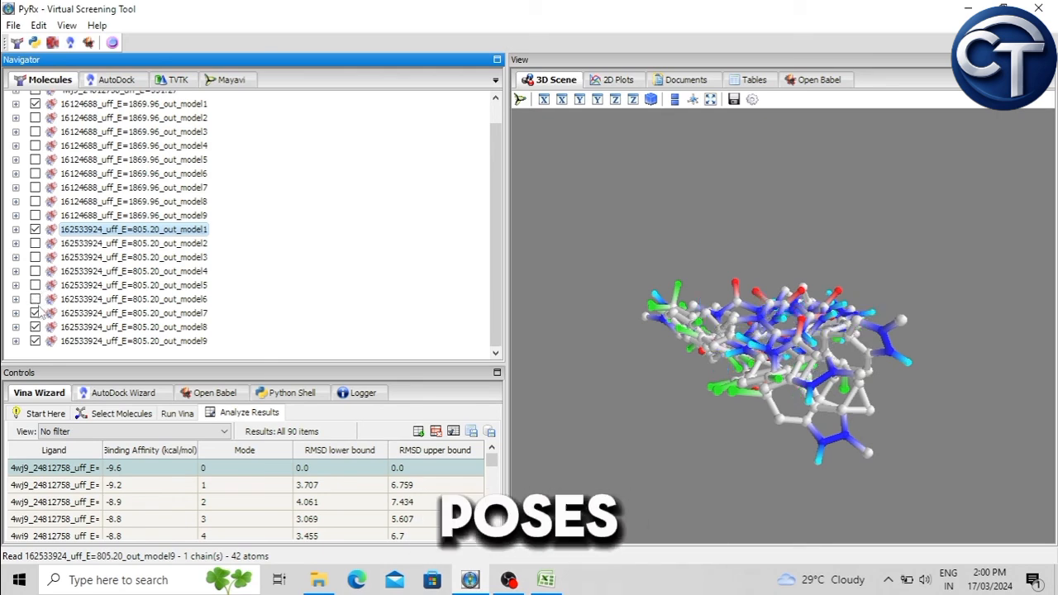
left_click(35, 313)
left_click(34, 327)
left_click(35, 341)
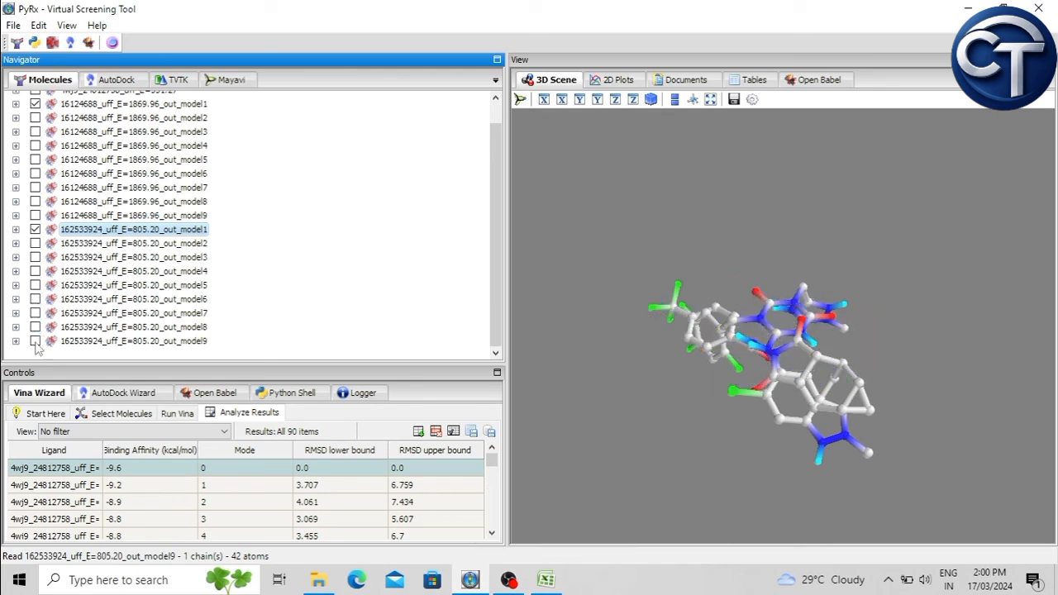
Save 162533924_uff_E=805.20_out_model1 as a PDB file named 2nd ligand.pdb in the INPUT folder on the desktop
right_click(189, 236)
left_click(256, 281)
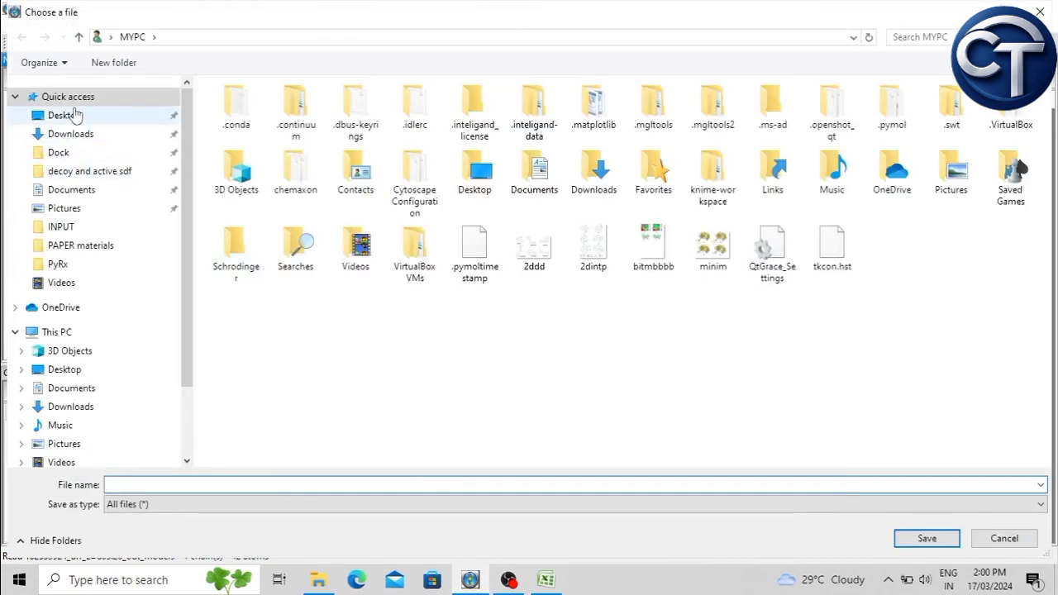
left_click(75, 115)
left_click(570, 131)
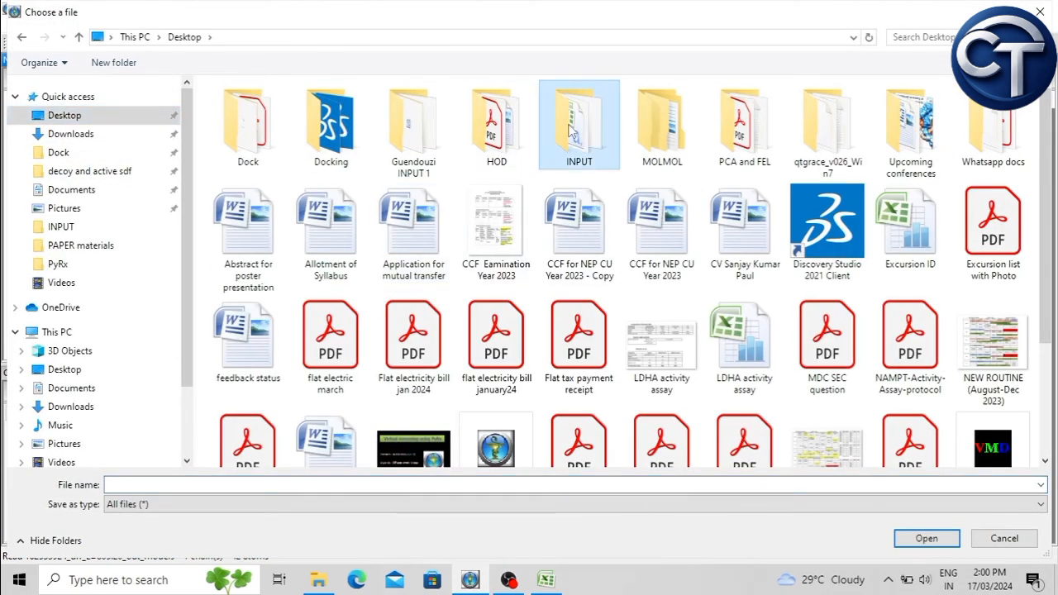
double_click(570, 130)
left_click(132, 485)
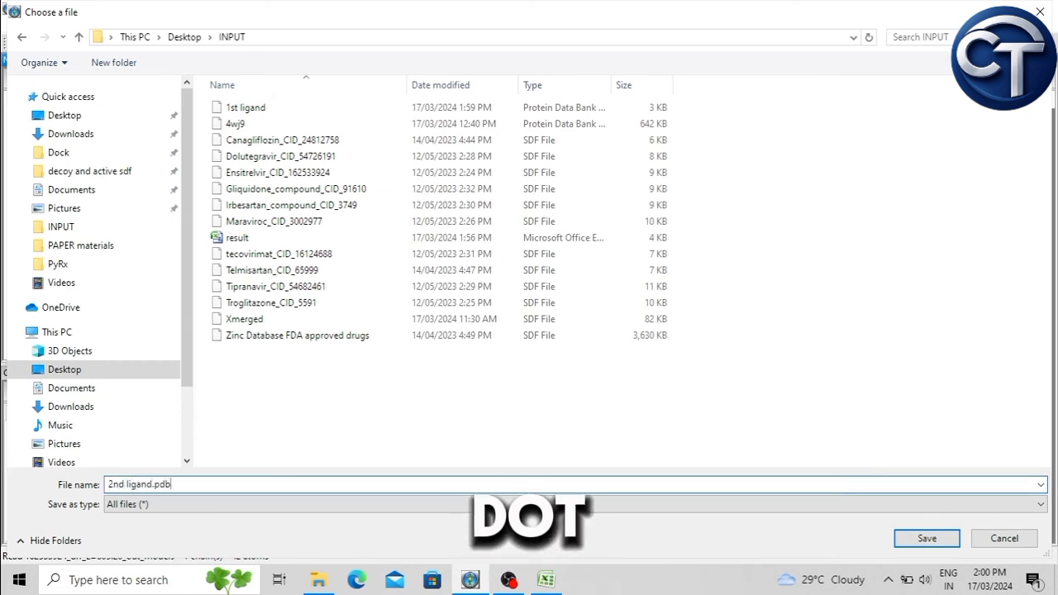
left_click(926, 538)
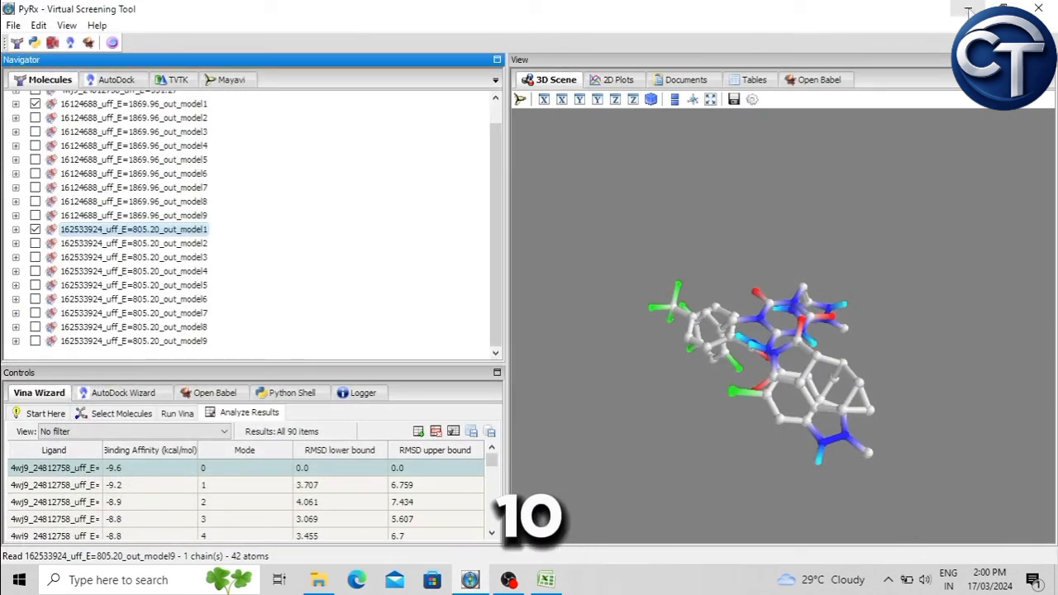
Switch to File Explorer and check the saved 1st ligand and 2nd ligand files and their file type in the INPUT folder
left_click(968, 12)
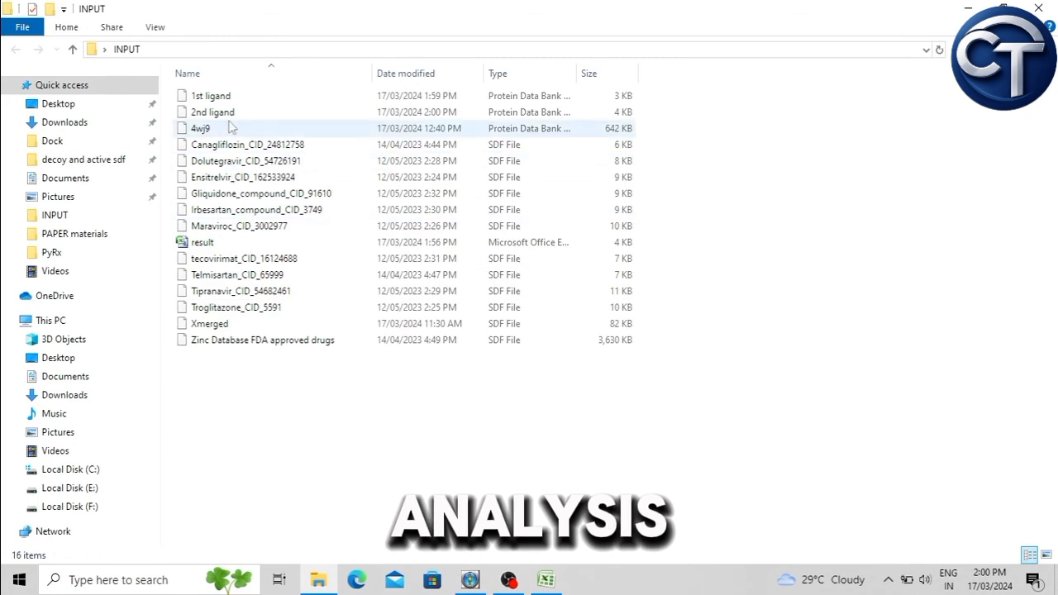
left_click(253, 98)
left_click(257, 116)
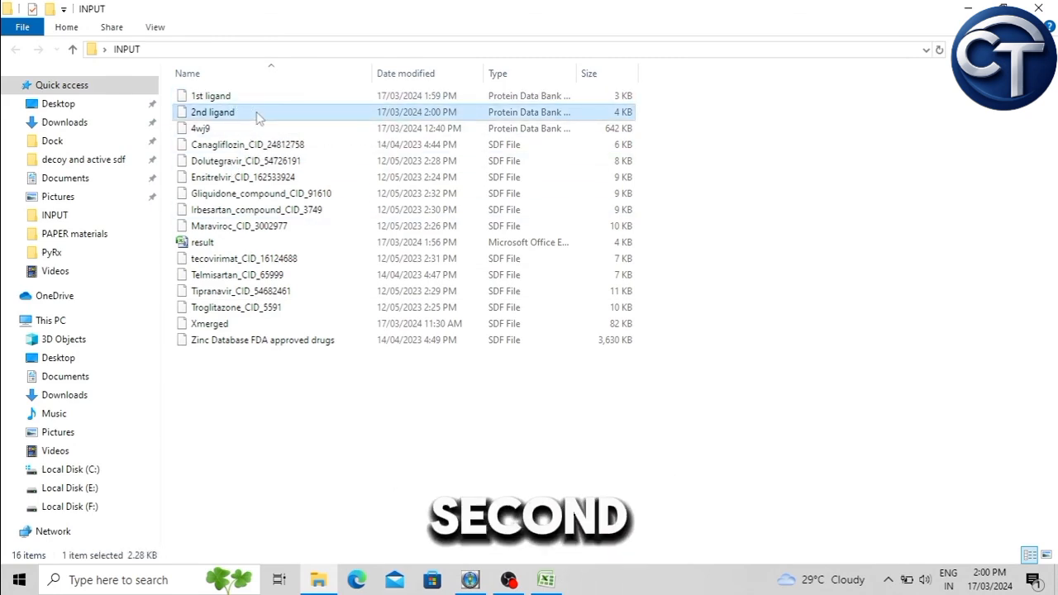
left_click(524, 98)
left_click(540, 114)
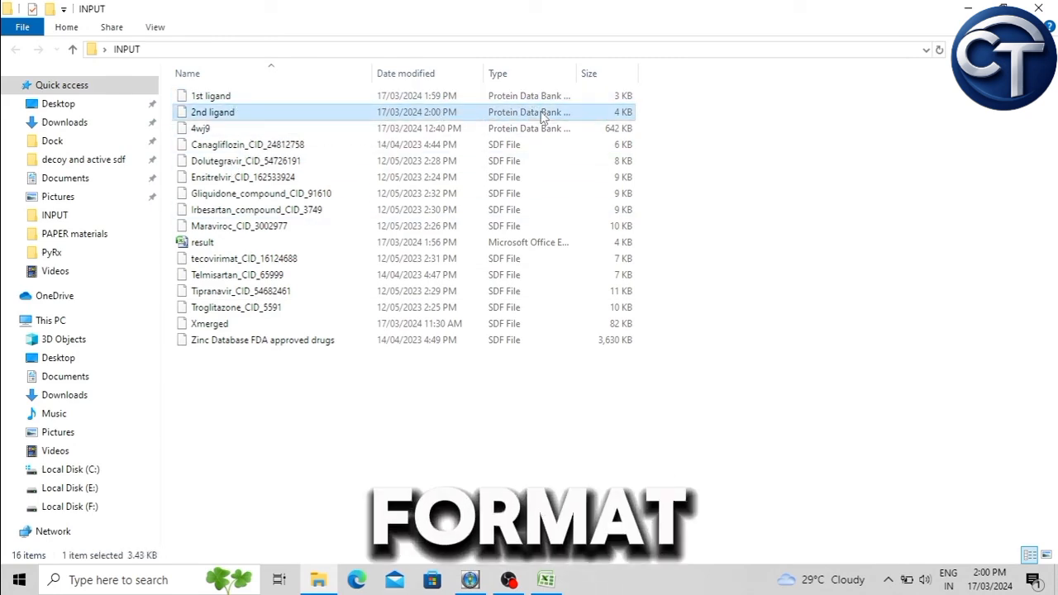
left_click(548, 98)
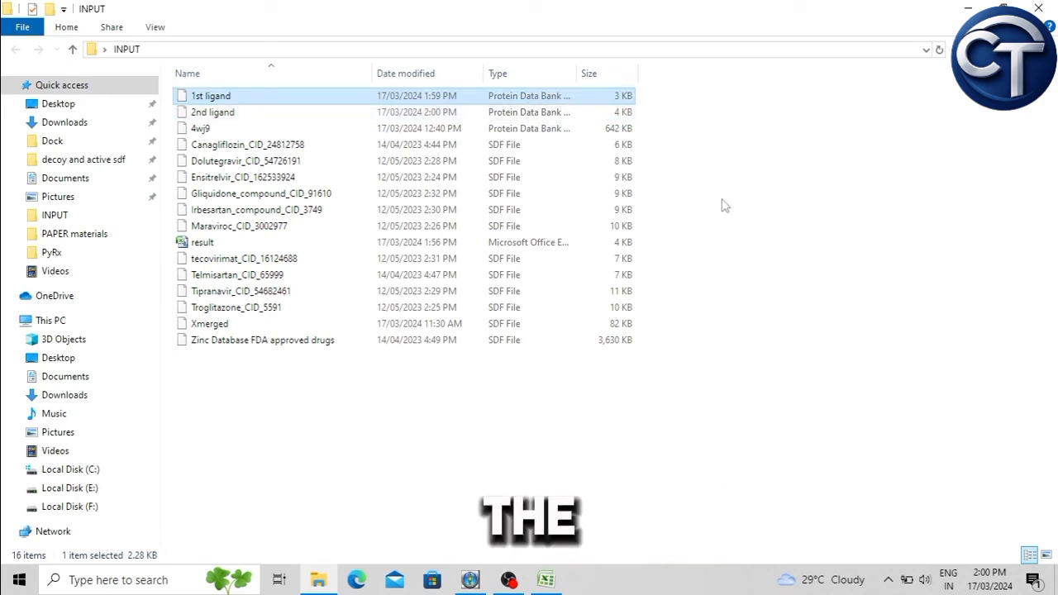
left_click(561, 113)
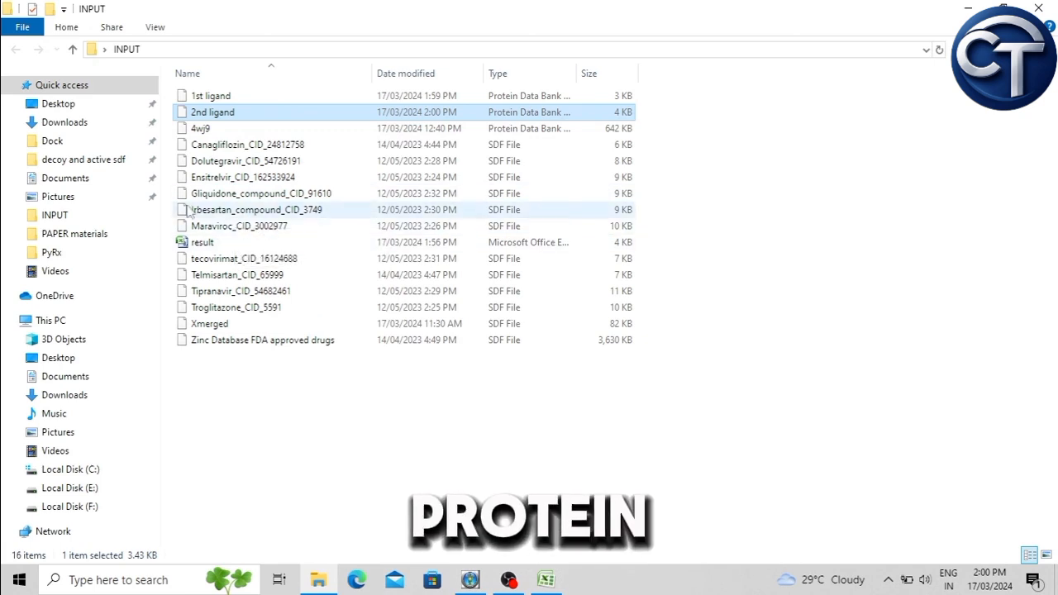
left_click(229, 98)
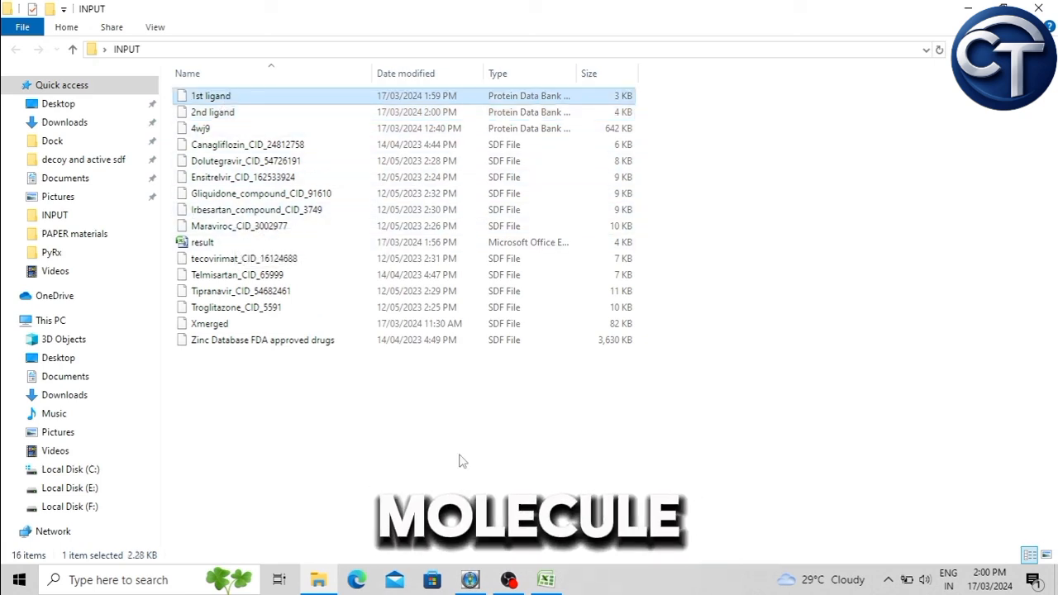
Return to PyRx, examine the two displayed ligand poses from several angles in the 3D scene, and review the molecules list
left_click(470, 580)
left_click_drag(884, 354, 915, 309)
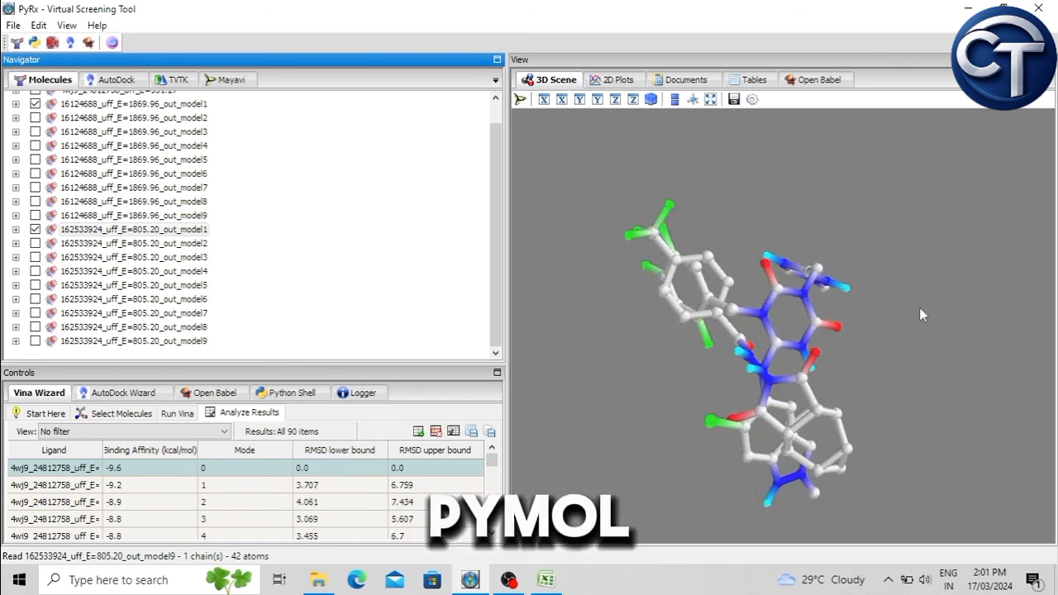
left_click_drag(904, 338, 634, 272)
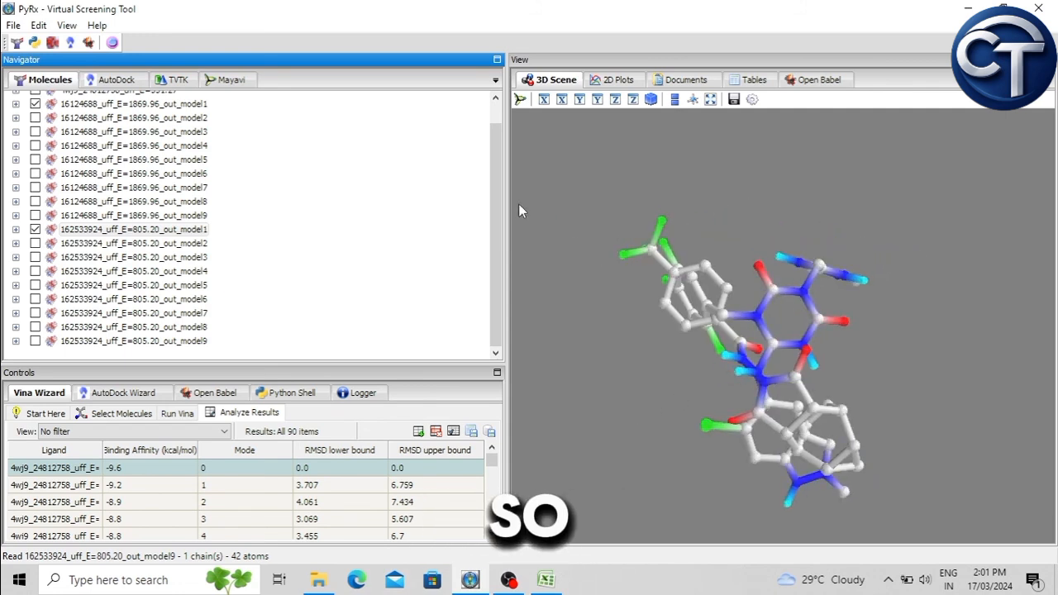
scroll(493, 190, "up", 2)
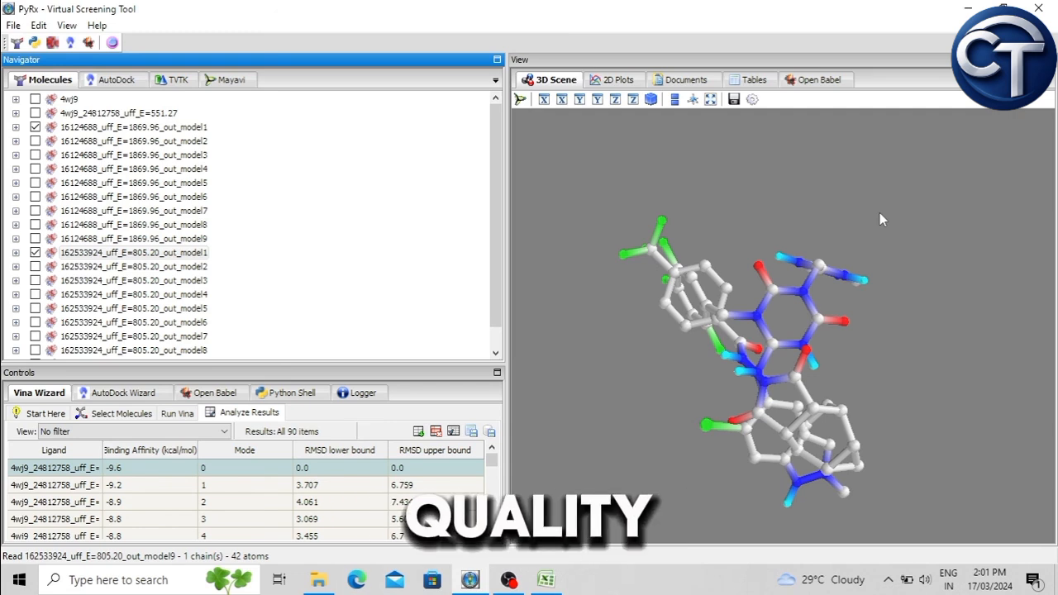
left_click_drag(842, 202, 866, 223)
left_click_drag(634, 240, 695, 456)
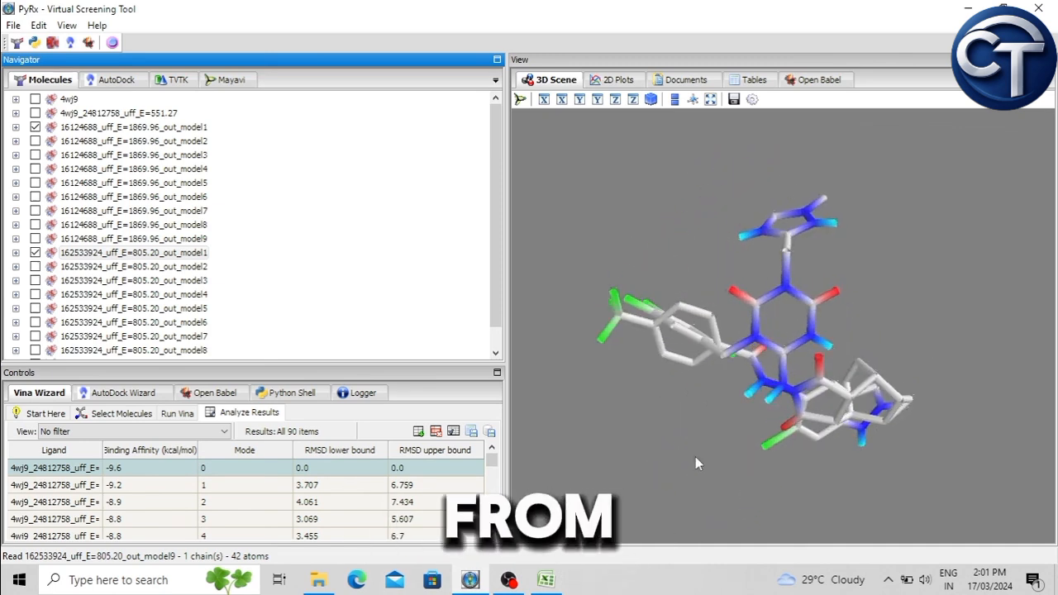
mouse_move(497, 232)
left_mouse_down()
mouse_move(492, 268)
mouse_move(495, 139)
mouse_move(491, 214)
left_mouse_up()
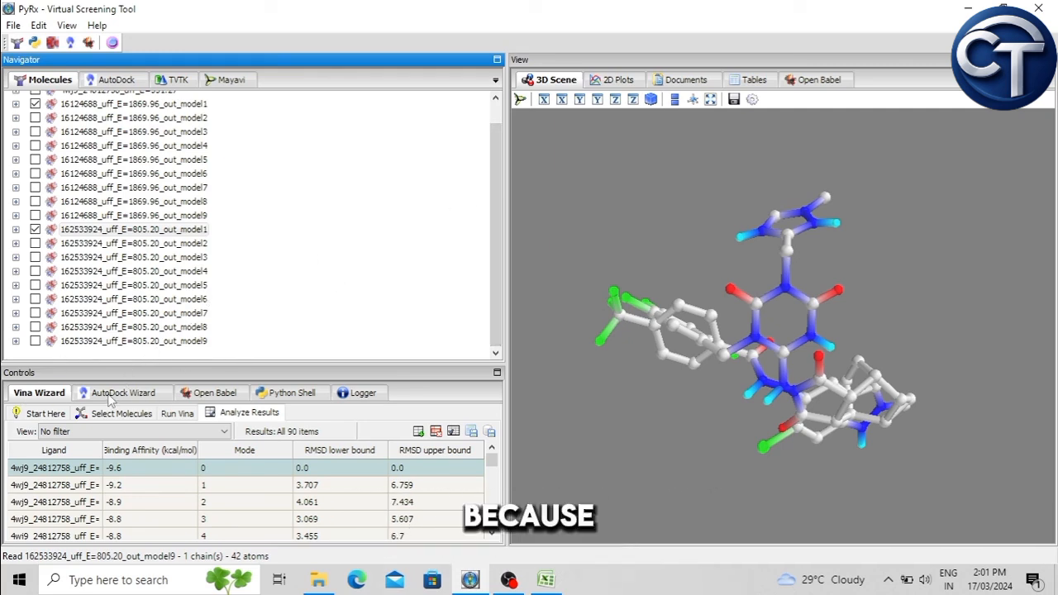
left_click_drag(500, 222, 502, 177)
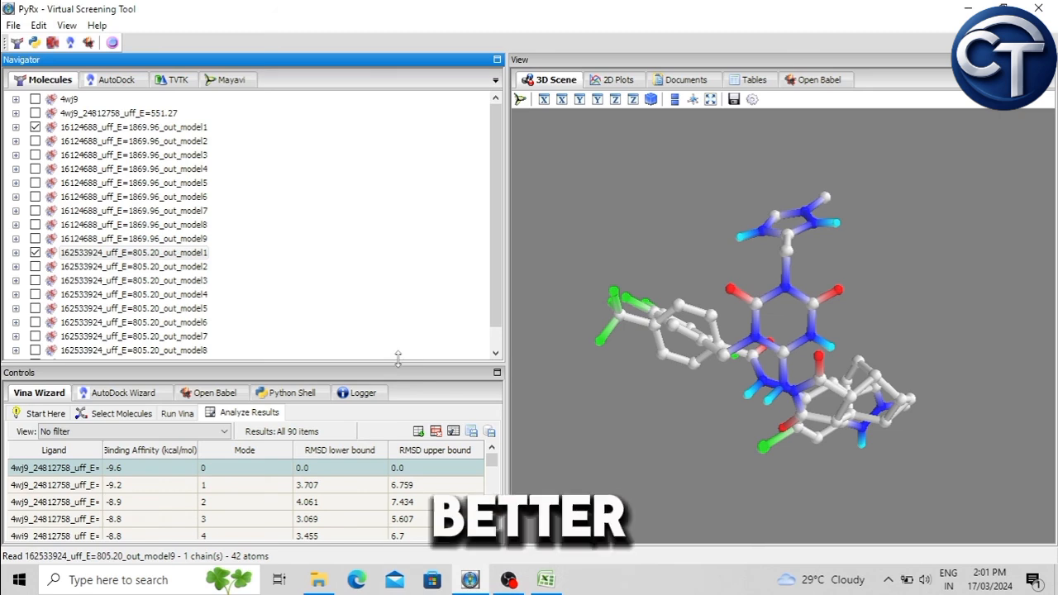
left_click_drag(397, 357, 397, 351)
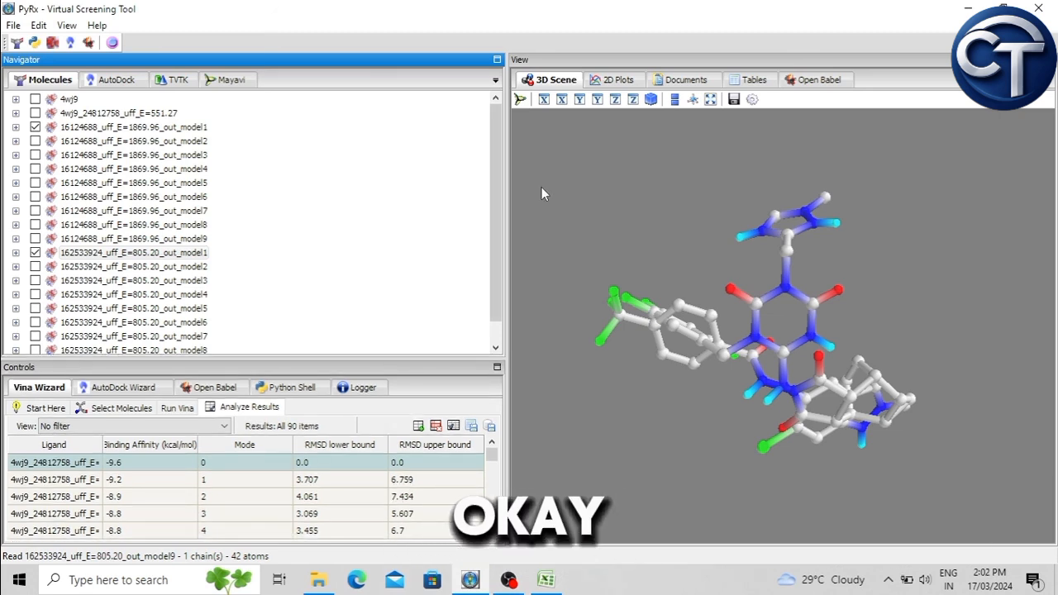